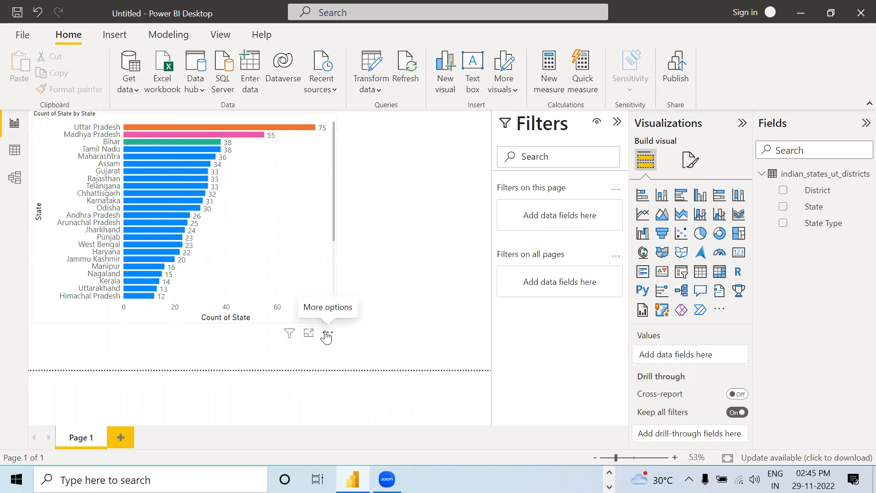
# Step: Remove the existing bar chart from the report page and review the indian_states_ut_districts table data
pyautogui.click(327, 335)
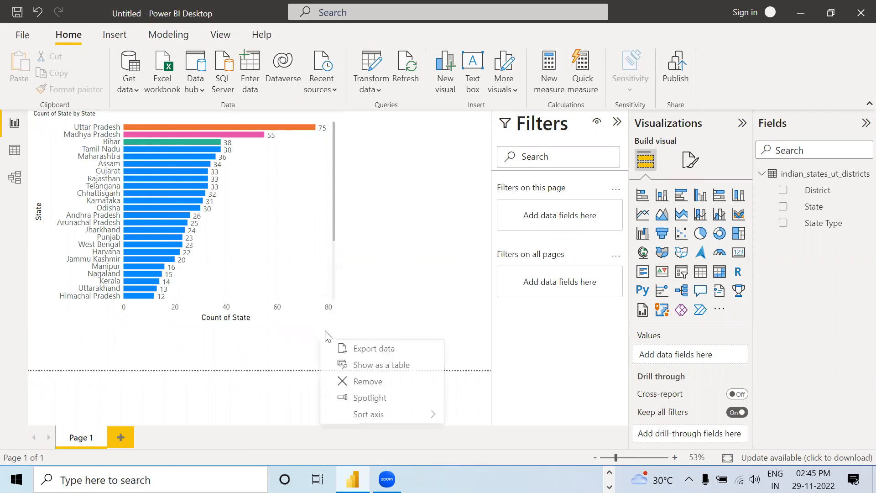
pyautogui.click(360, 382)
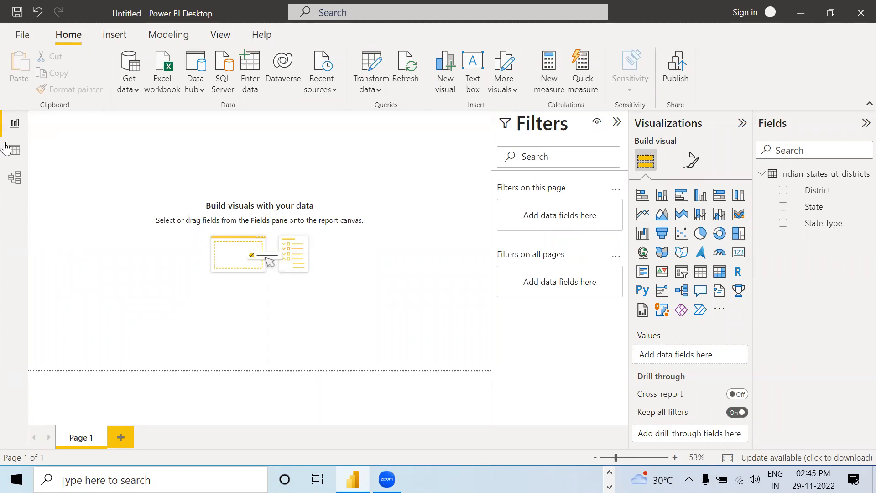
pyautogui.click(17, 157)
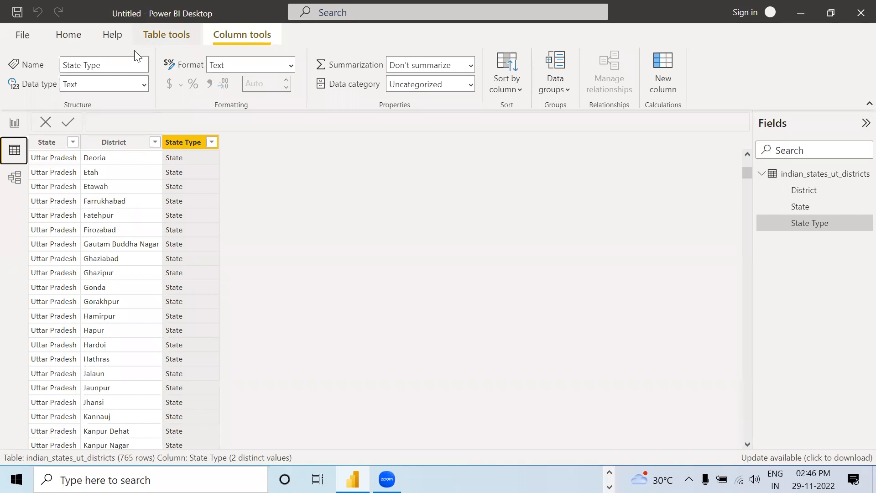
pyautogui.click(15, 128)
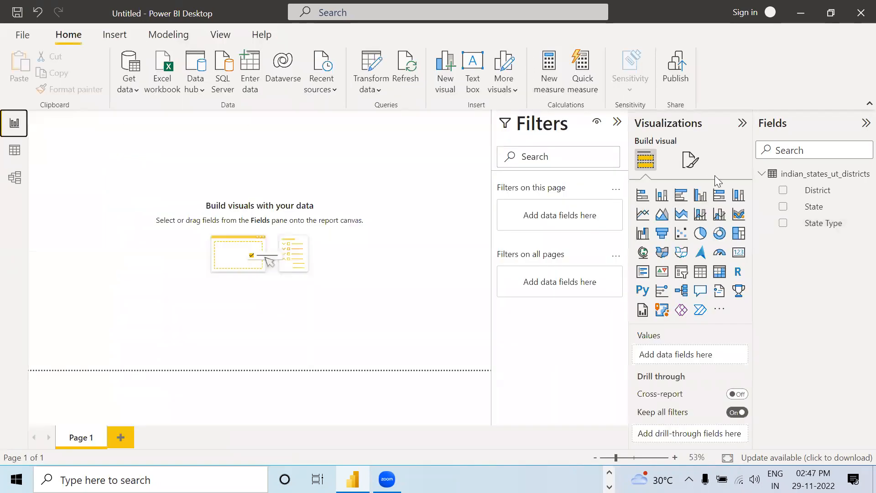
pyautogui.click(642, 201)
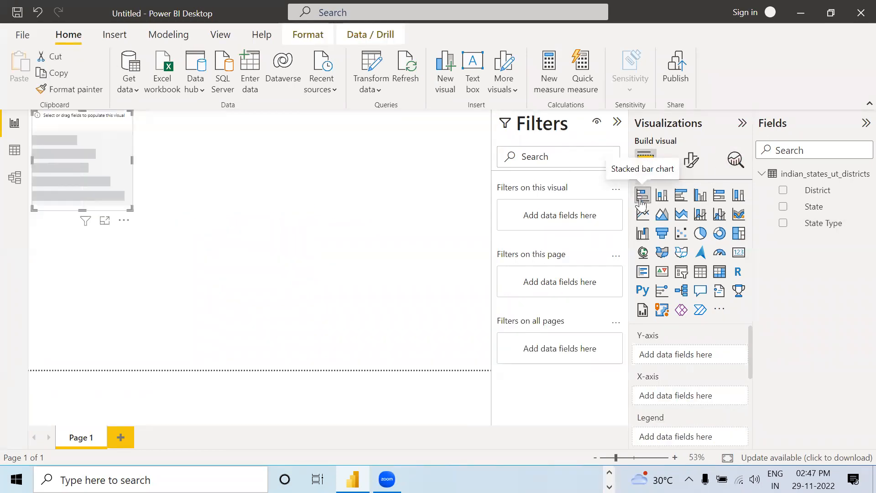
pyautogui.click(123, 220)
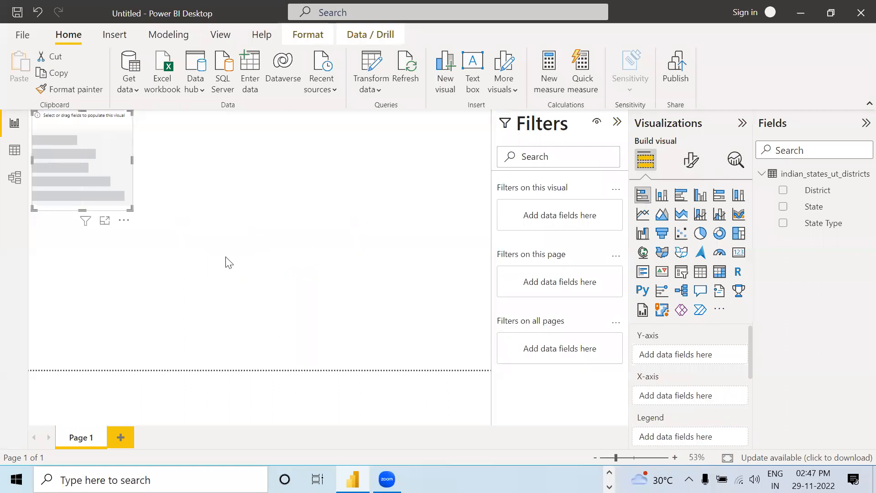
pyautogui.moveTo(131, 210); pyautogui.dragTo(348, 299)
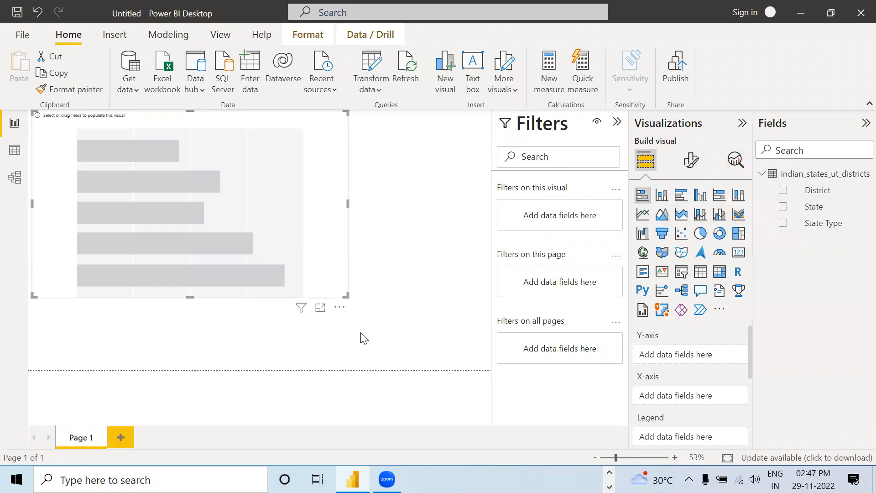
pyautogui.click(341, 307)
pyautogui.click(370, 323)
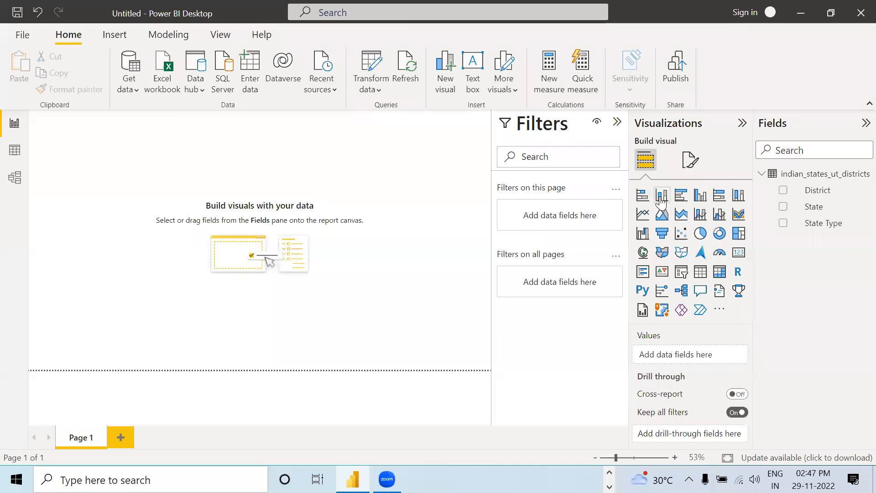
# Step: Create an enlarged stacked column chart with State on the X-axis and the count of State on the Y-axis
pyautogui.click(661, 195)
pyautogui.moveTo(130, 208); pyautogui.dragTo(335, 349)
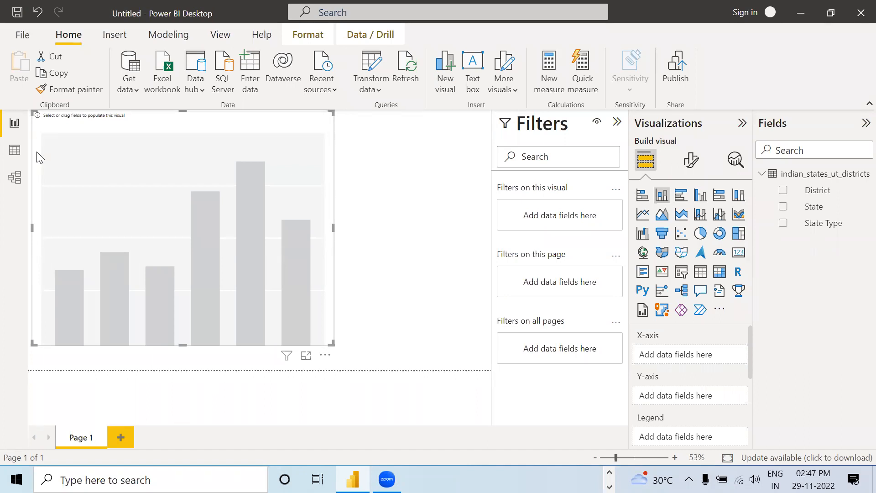
pyautogui.moveTo(817, 218); pyautogui.dragTo(670, 358)
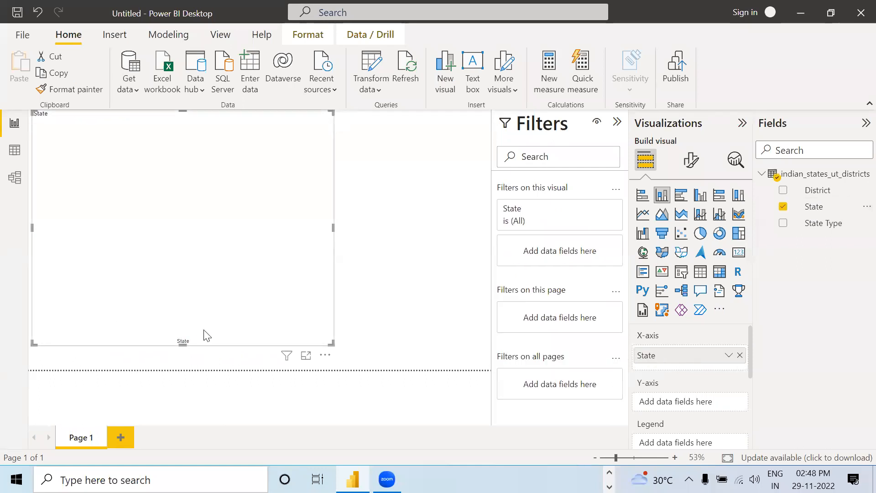
pyautogui.moveTo(288, 355)
pyautogui.scroll(-1, 652, 340)
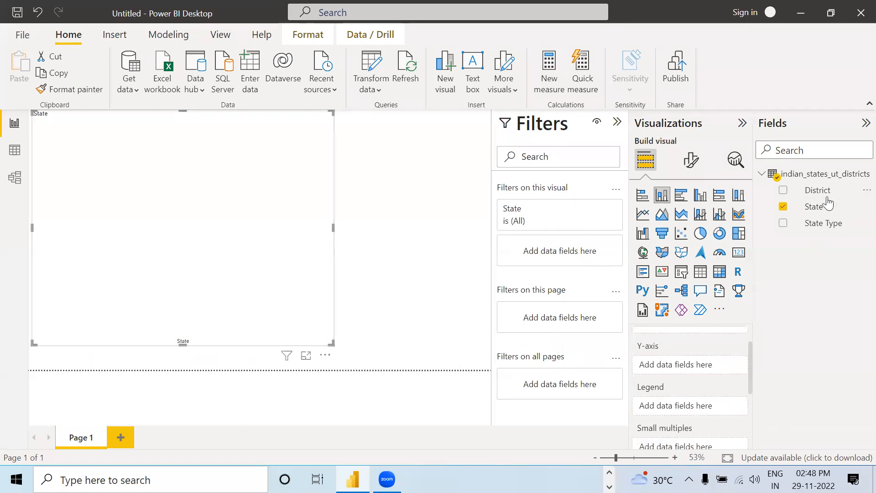
pyautogui.moveTo(821, 209); pyautogui.dragTo(675, 364)
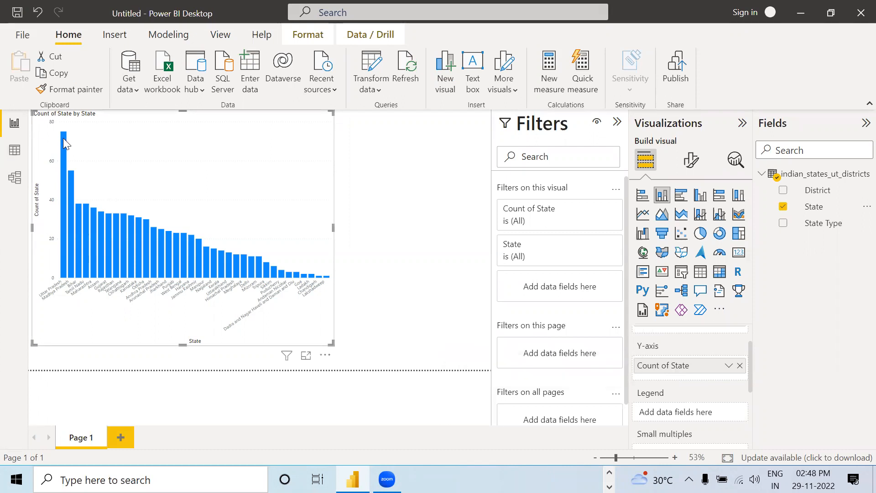
# Step: Widen the column chart to nearly the full page width and turn on its data labels
pyautogui.moveTo(64, 140)
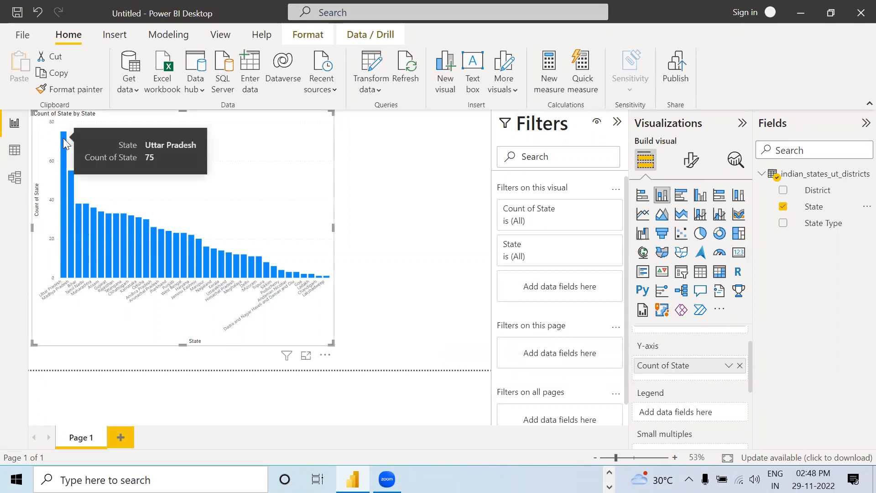
pyautogui.moveTo(334, 226); pyautogui.dragTo(485, 254)
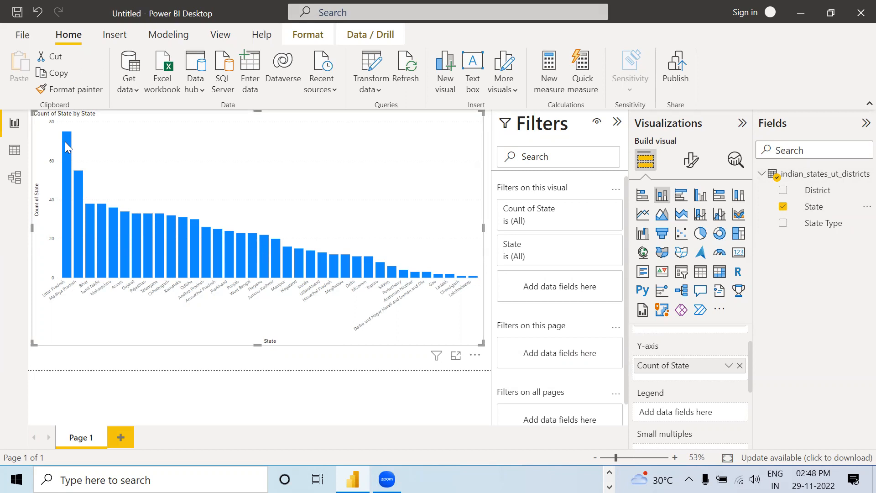
pyautogui.moveTo(65, 142)
pyautogui.click(687, 161)
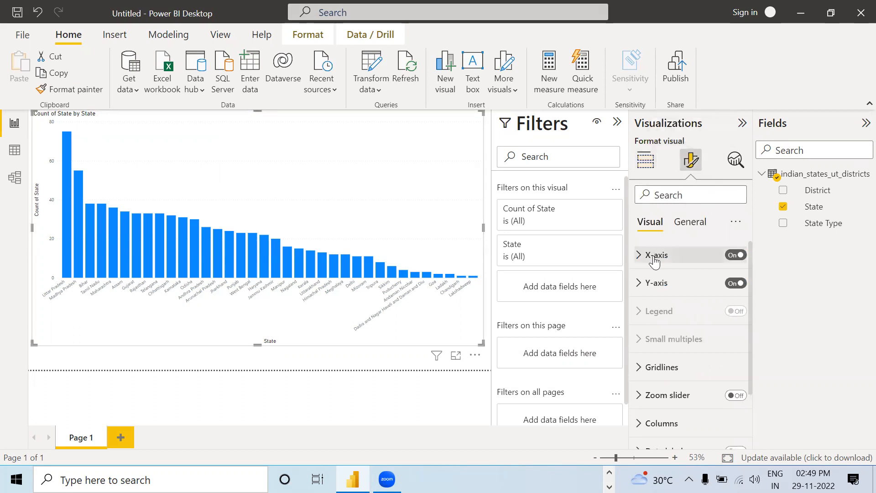
pyautogui.scroll(-3, 675, 280)
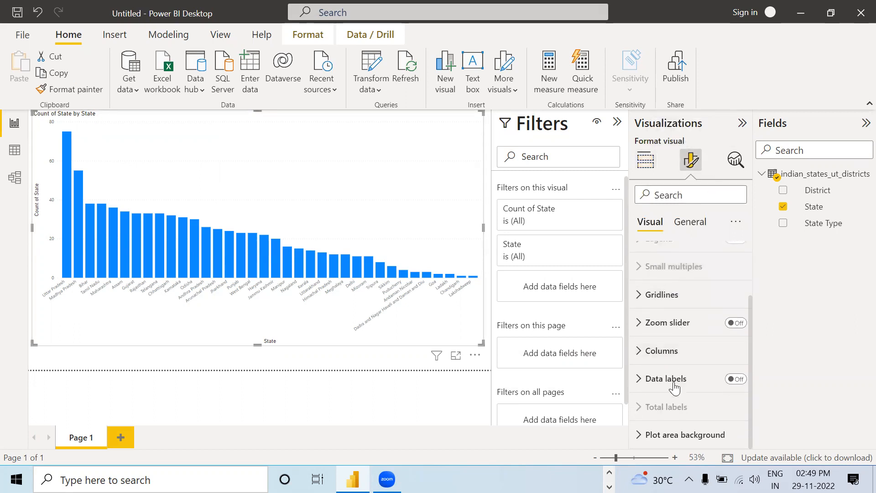
pyautogui.click(736, 379)
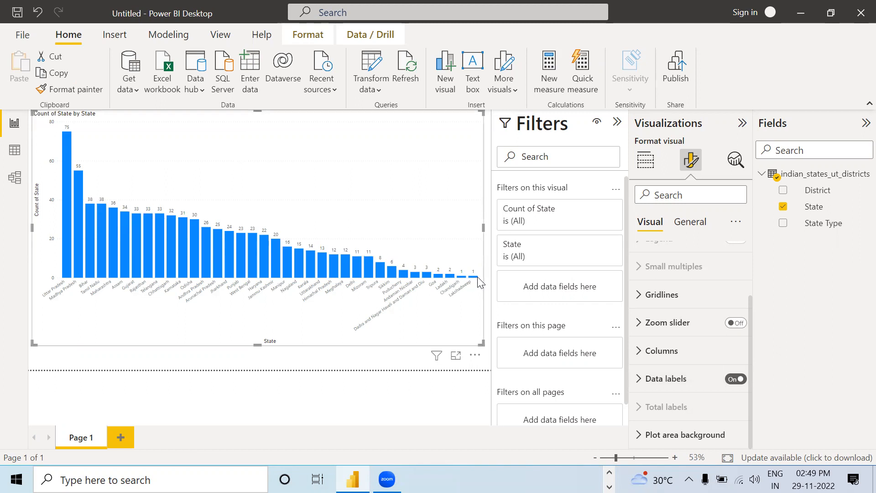
pyautogui.moveTo(477, 281)
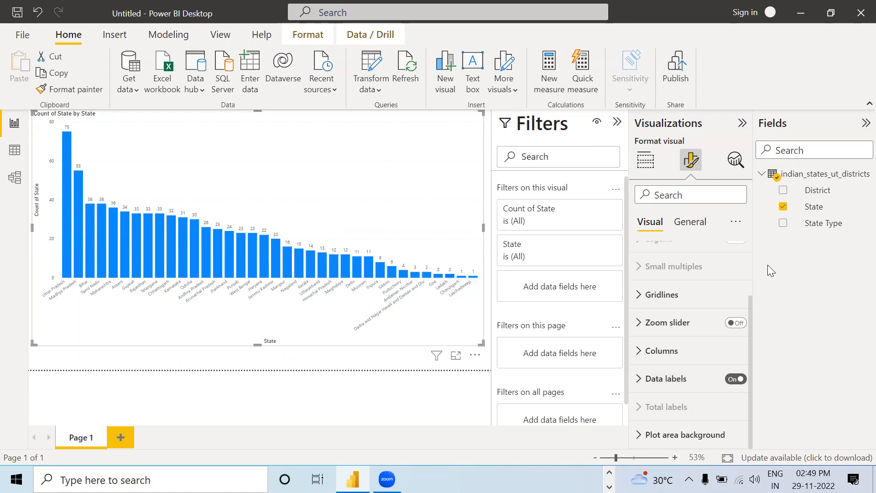
pyautogui.scroll(1, 745, 274)
pyautogui.scroll(1, 743, 274)
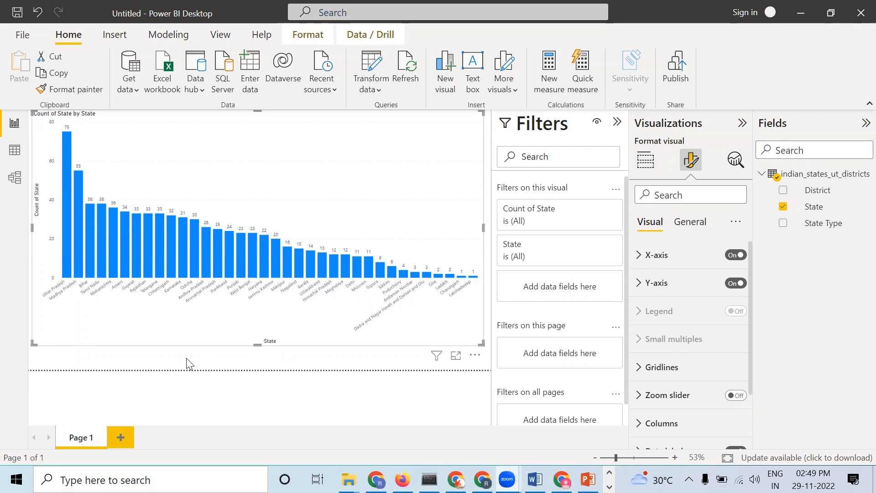
pyautogui.click(437, 94)
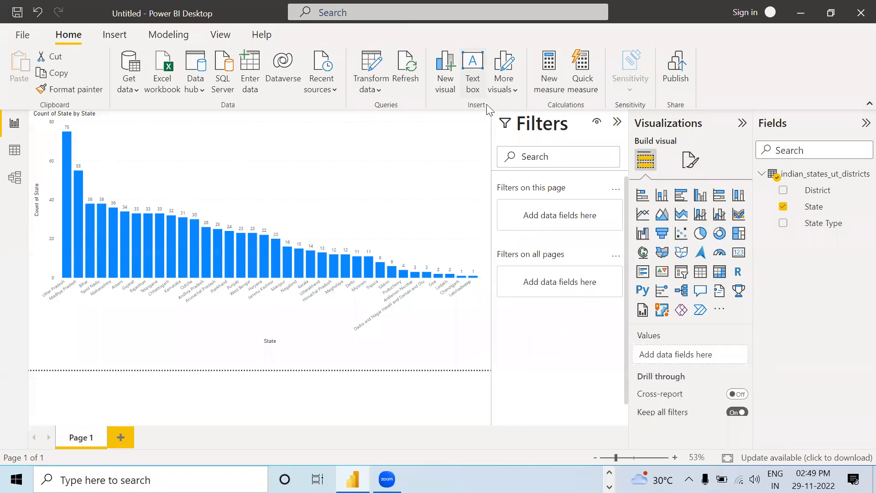
# Step: Set the font size of the column chart's X-axis values to 14
pyautogui.click(365, 164)
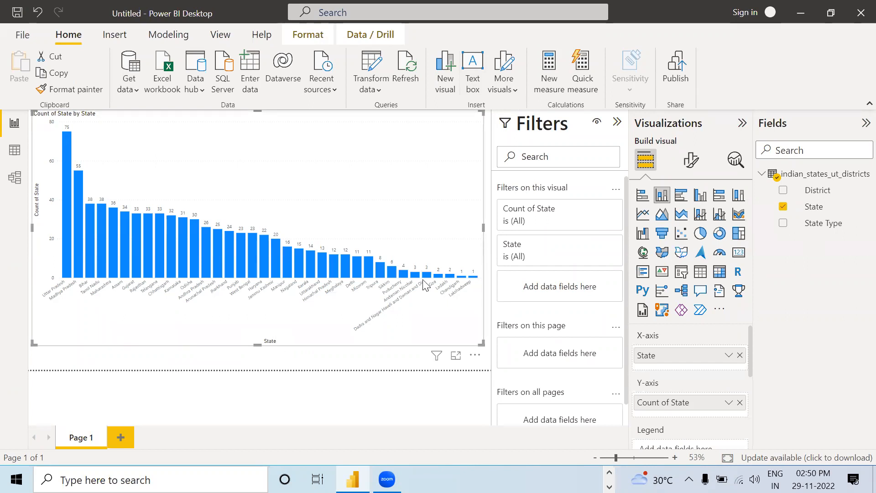
pyautogui.click(689, 164)
pyautogui.click(665, 258)
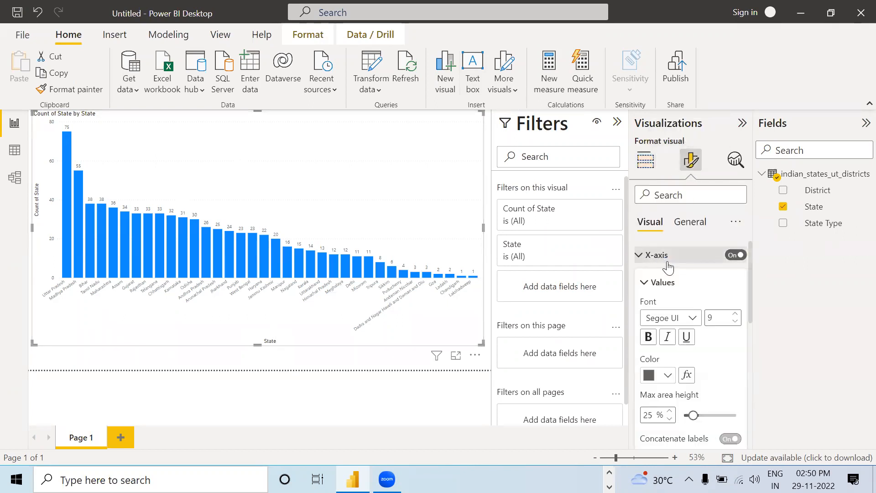
pyautogui.scroll(-3, 668, 274)
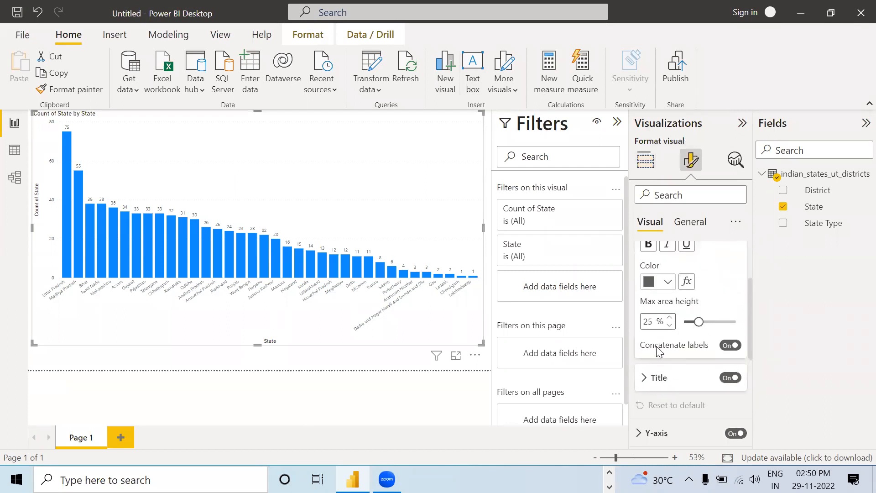
pyautogui.scroll(2, 657, 349)
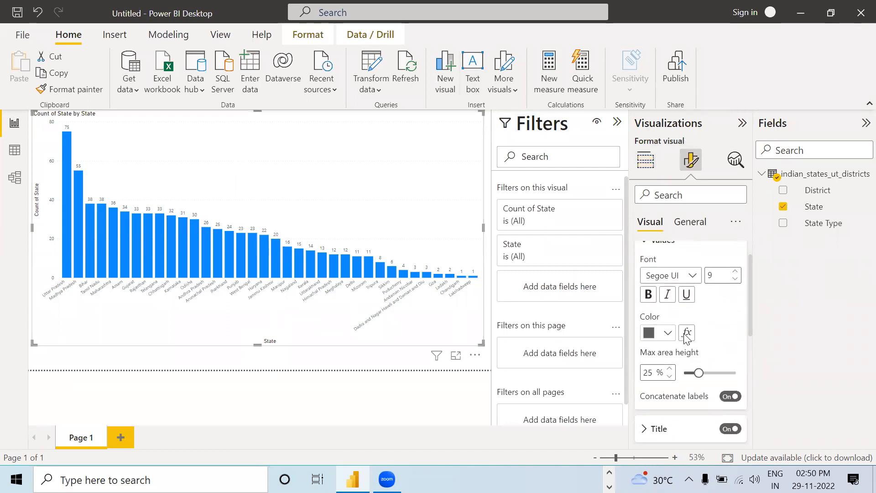
pyautogui.scroll(-3, 680, 342)
pyautogui.click(647, 348)
pyautogui.scroll(-3, 650, 350)
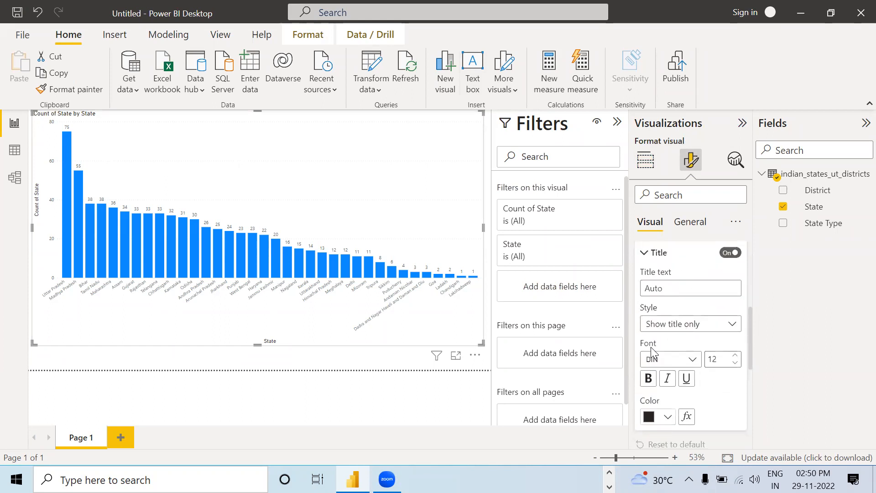
pyautogui.scroll(5, 651, 351)
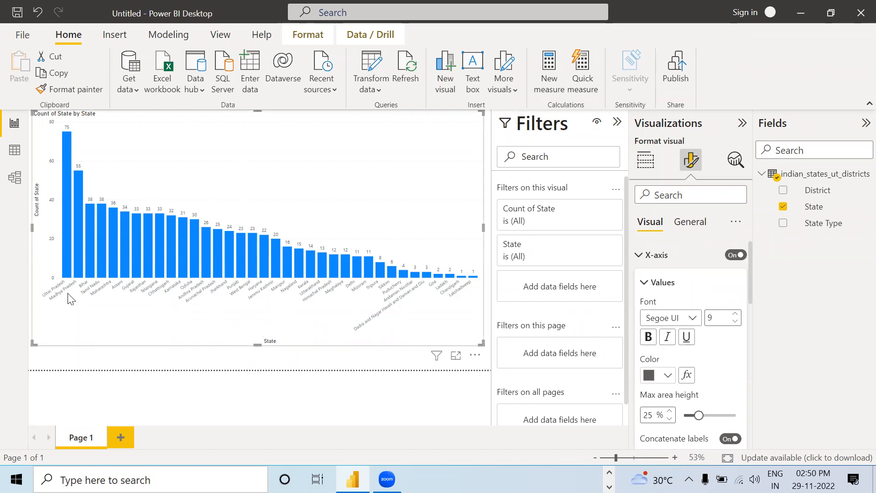
pyautogui.click(736, 314)
pyautogui.click(736, 314)
pyautogui.click(736, 314)
pyautogui.click(736, 314)
pyautogui.click(736, 314)
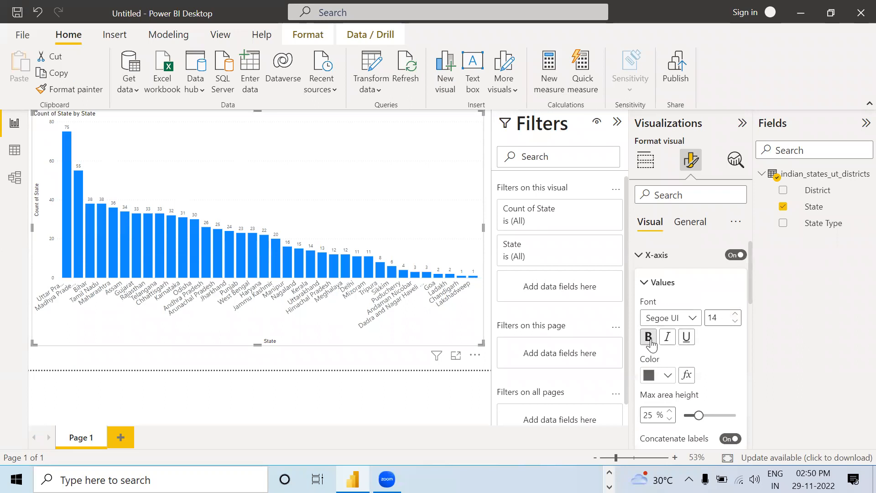
# Step: Color the X-axis values with the red theme color and set their maximum area height to 24%
pyautogui.click(667, 375)
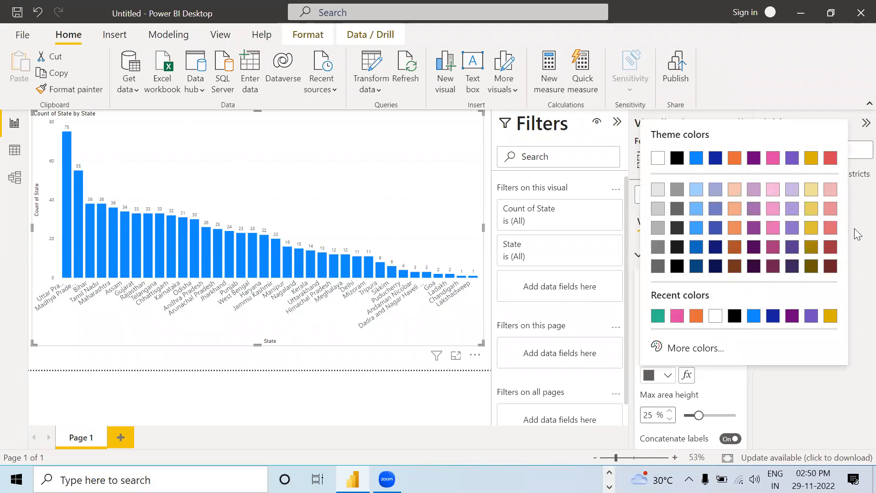
pyautogui.click(831, 157)
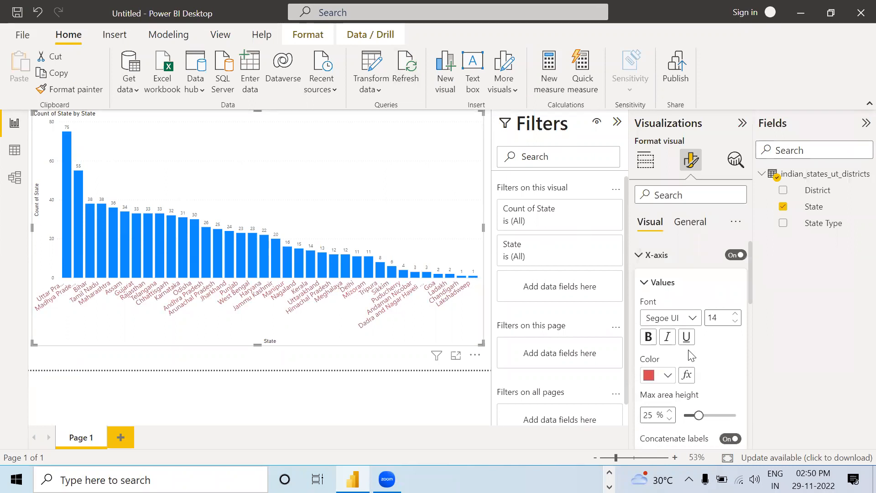
pyautogui.scroll(-2, 690, 355)
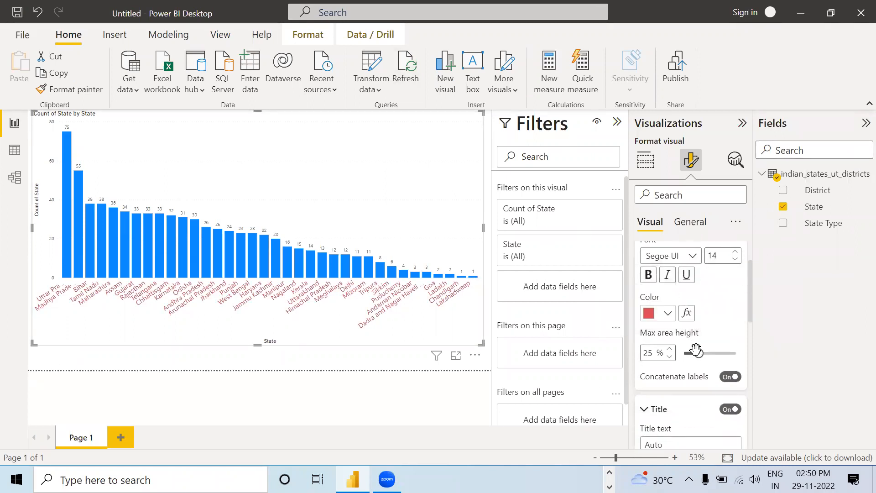
pyautogui.moveTo(700, 355); pyautogui.dragTo(697, 356)
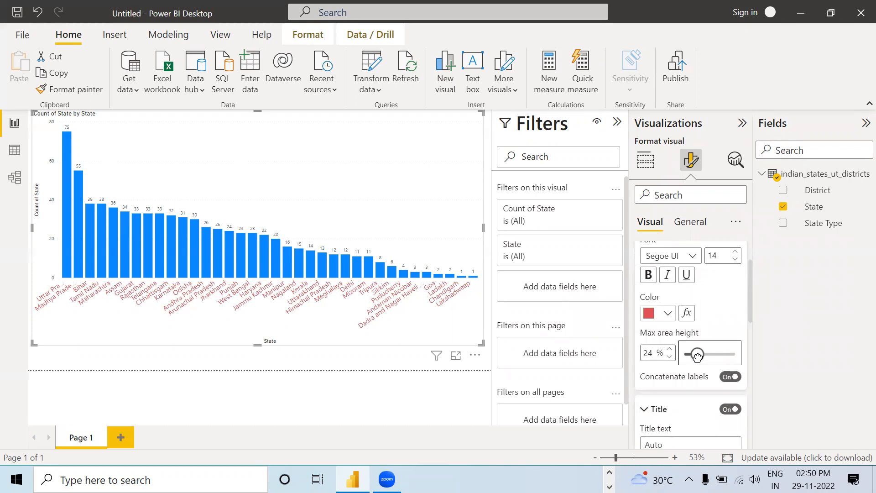
# Step: Replace the X-axis title text with "Name f States and Union erritories"
pyautogui.scroll(-3, 697, 355)
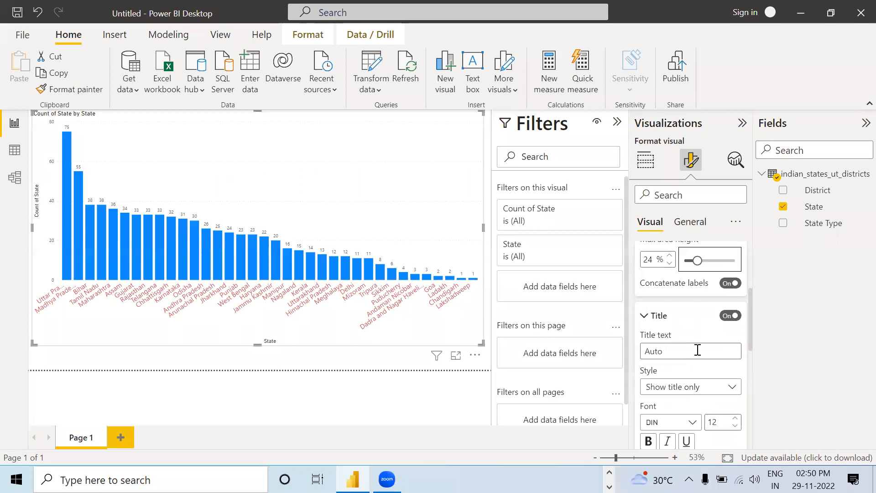
pyautogui.scroll(-2, 697, 350)
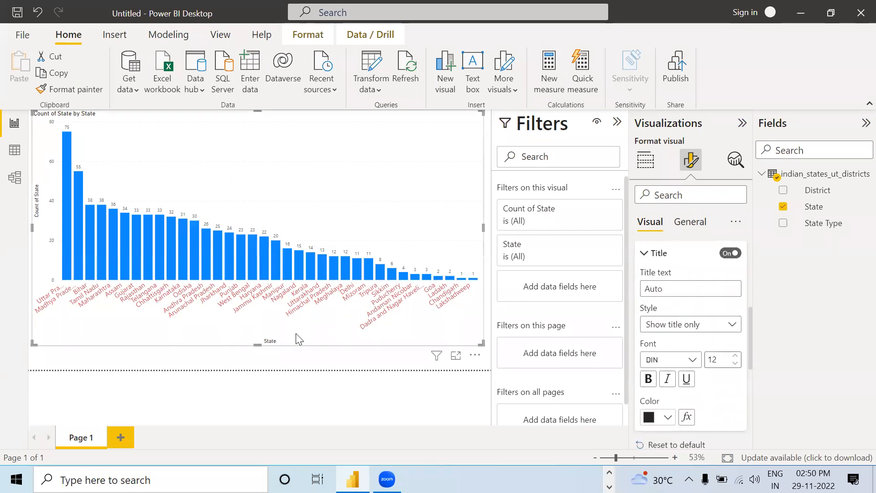
pyautogui.click(678, 290)
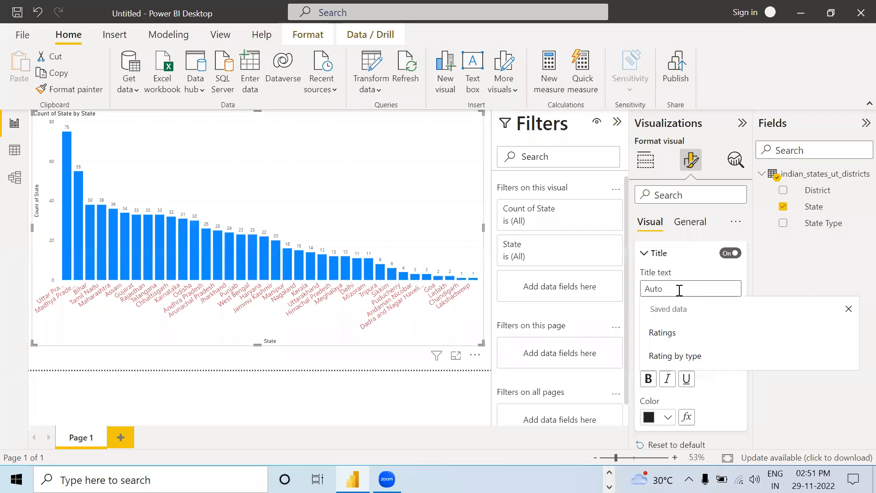
pyautogui.write('N')
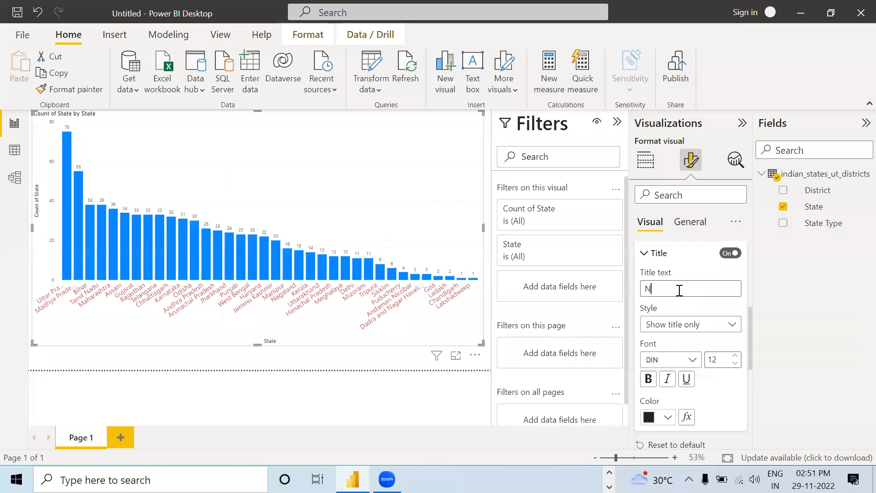
pyautogui.write('ame')
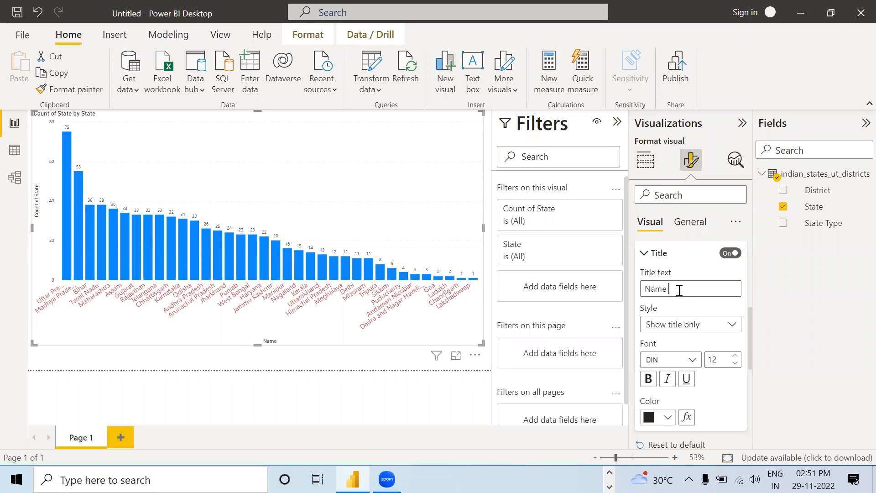
pyautogui.write('d Union')
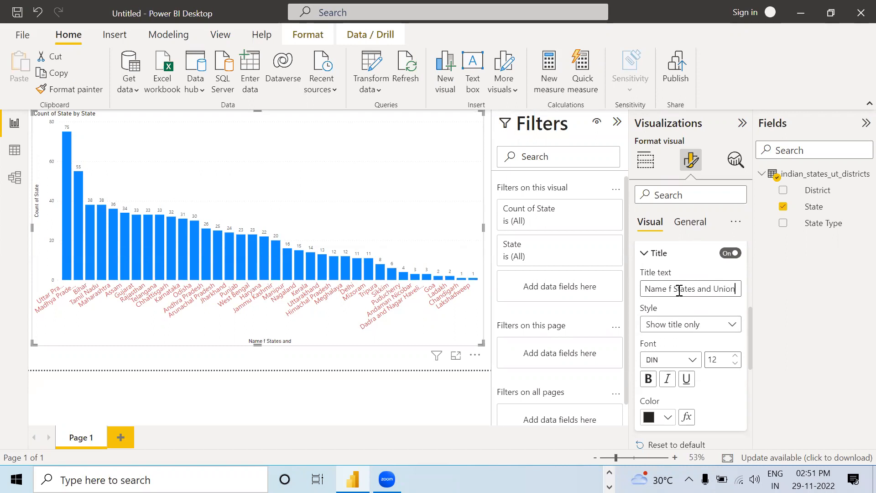
pyautogui.write(' erritories')
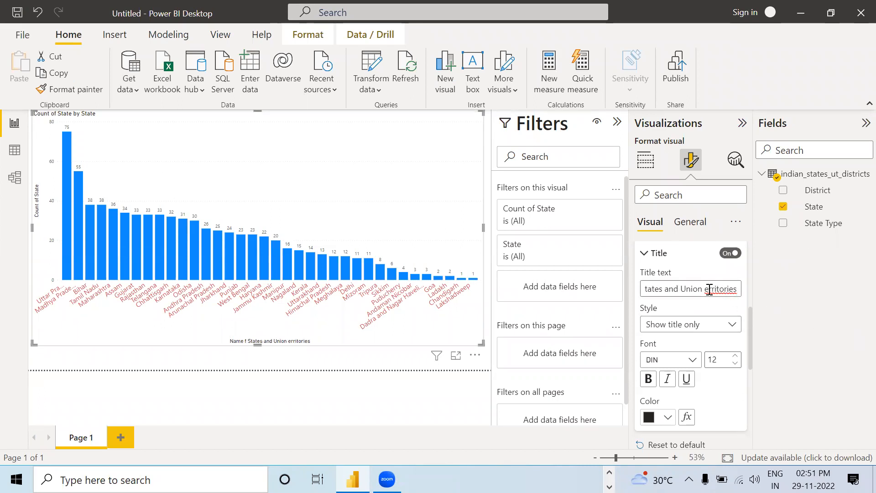
# Step: Shorten the X-axis title to "Name f States and UT" and set its font size to 16
pyautogui.click(704, 290)
pyautogui.write('T')
pyautogui.press('BackSpace')
pyautogui.press('BackSpace')
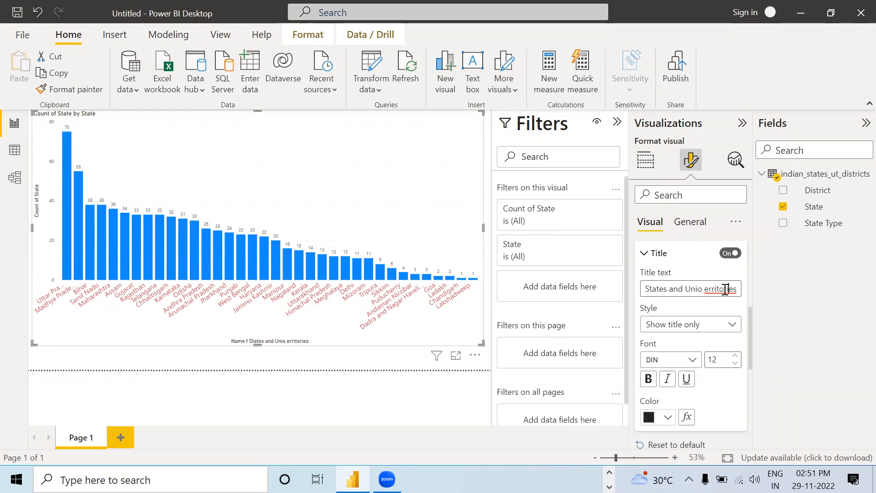
pyautogui.press('Left')
pyautogui.press('Left')
pyautogui.press('Left')
pyautogui.press('Left')
pyautogui.press('Left')
pyautogui.press('Left')
pyautogui.press('Left')
pyautogui.press('Left')
pyautogui.press('Left')
pyautogui.press('Left')
pyautogui.press('Left')
pyautogui.press('Left')
pyautogui.press('Left')
pyautogui.press('Left')
pyautogui.press('Left')
pyautogui.press('Left')
pyautogui.press('Left')
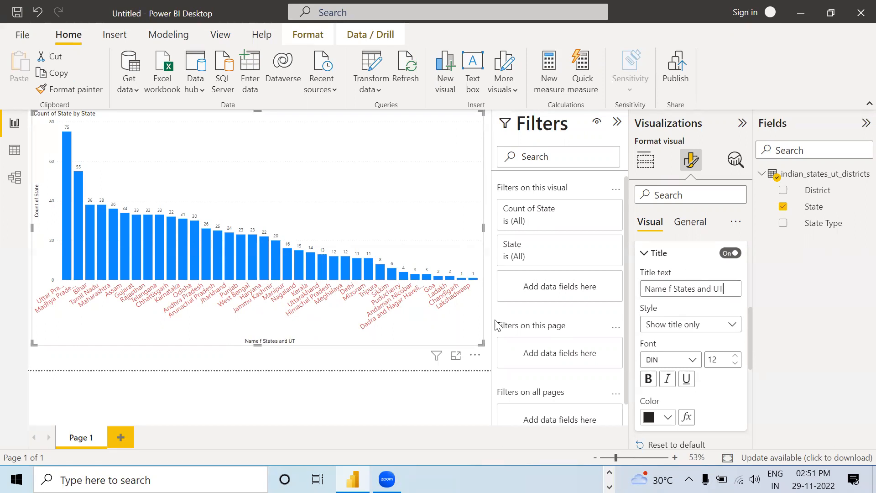
pyautogui.click(737, 355)
pyautogui.click(737, 355)
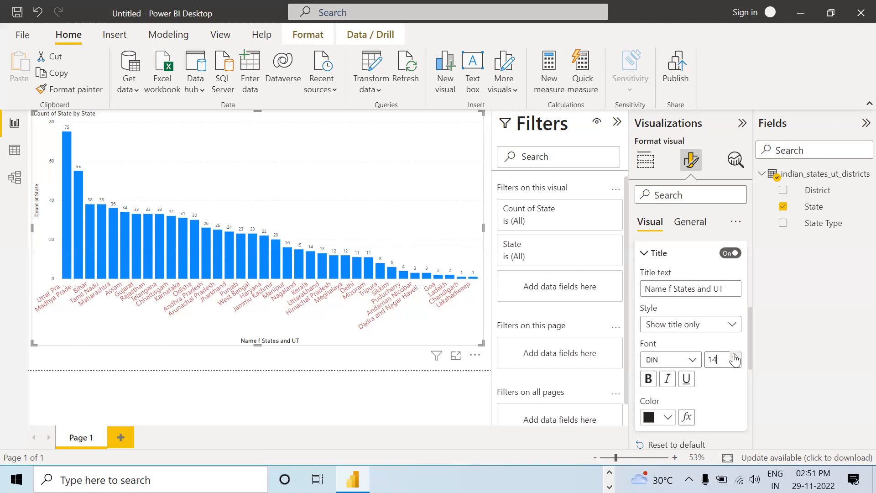
pyautogui.click(735, 357)
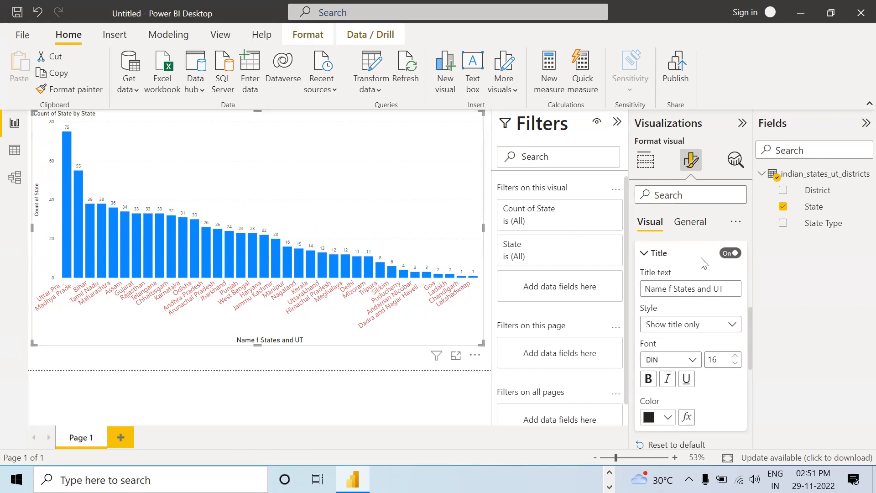
# Step: Turn on the Show all option for the column colors so each state gets its own color setting
pyautogui.scroll(5, 702, 264)
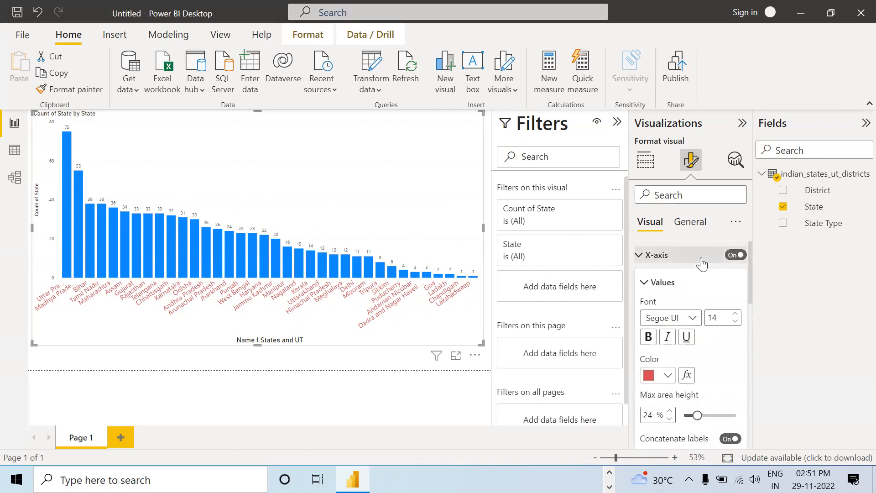
pyautogui.click(637, 255)
pyautogui.click(639, 284)
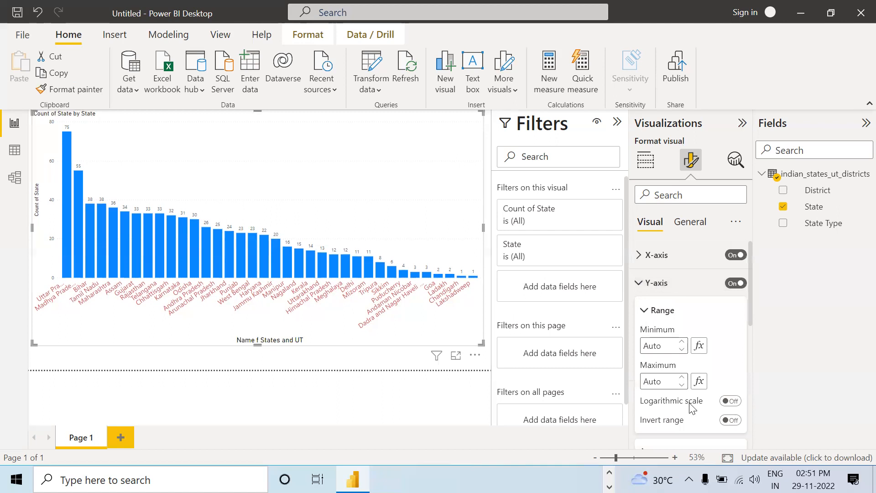
pyautogui.scroll(-3, 670, 382)
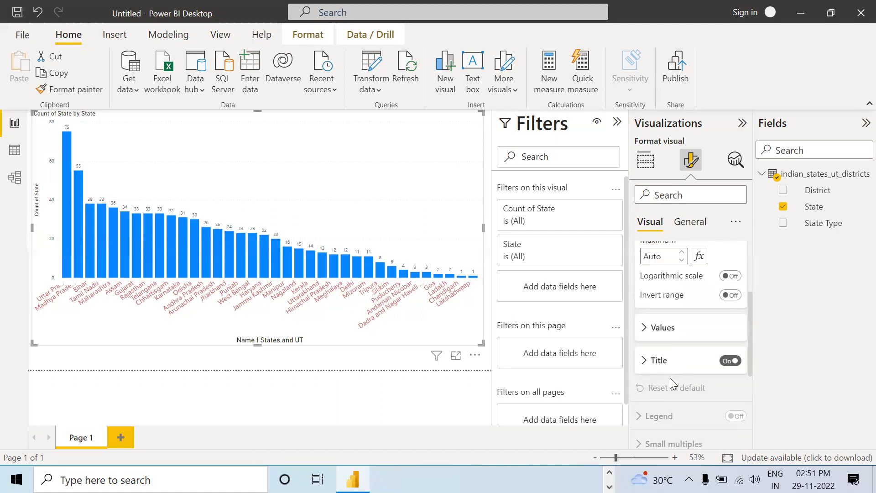
pyautogui.scroll(-4, 662, 370)
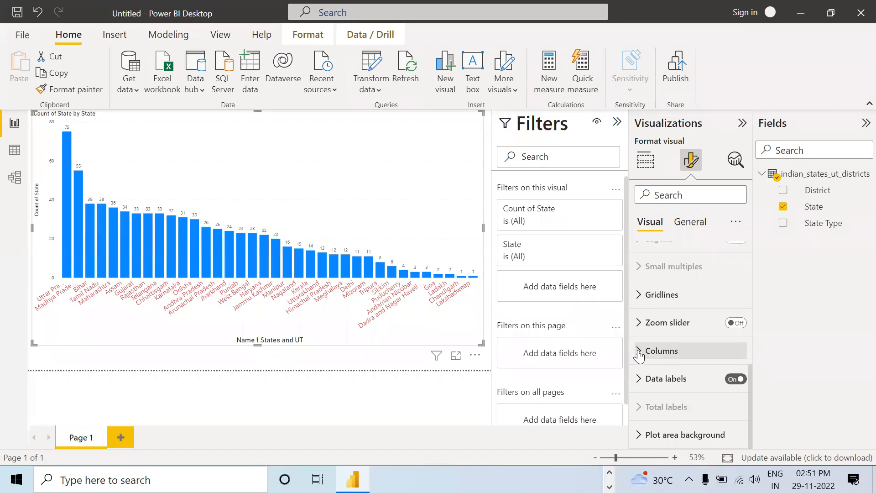
pyautogui.click(639, 351)
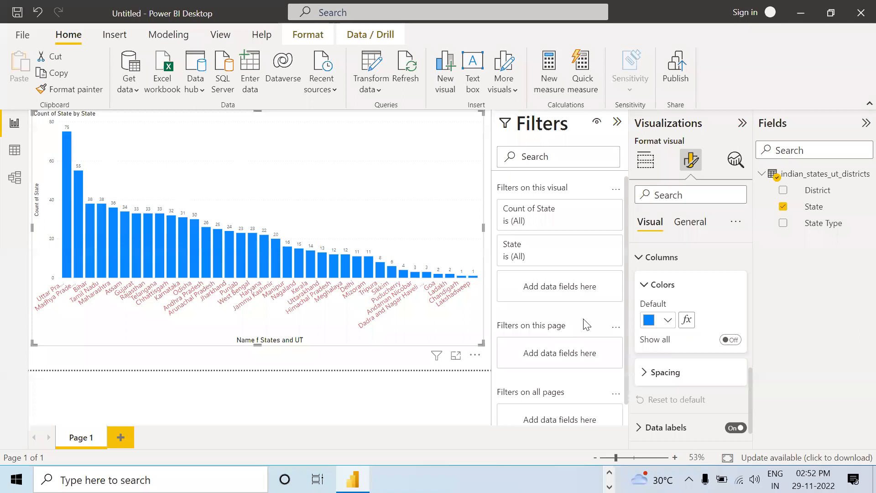
pyautogui.scroll(4, 645, 273)
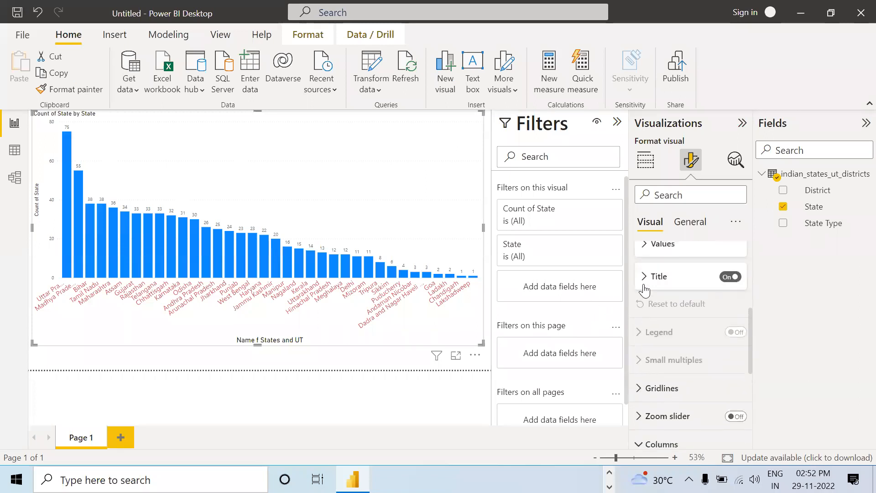
pyautogui.scroll(-3, 639, 288)
pyautogui.click(639, 288)
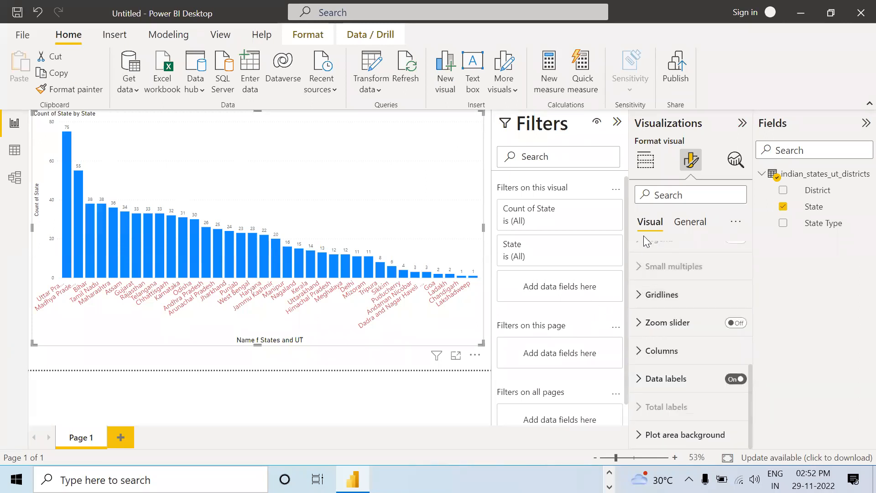
pyautogui.click(639, 352)
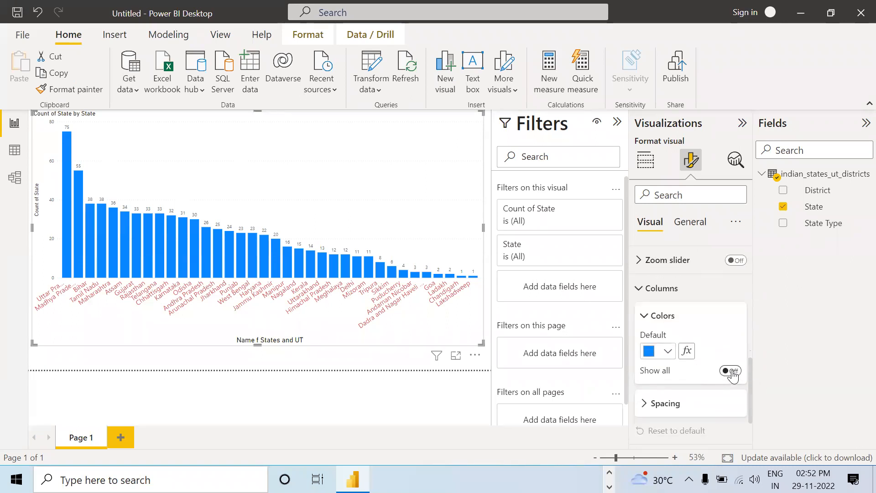
pyautogui.click(732, 371)
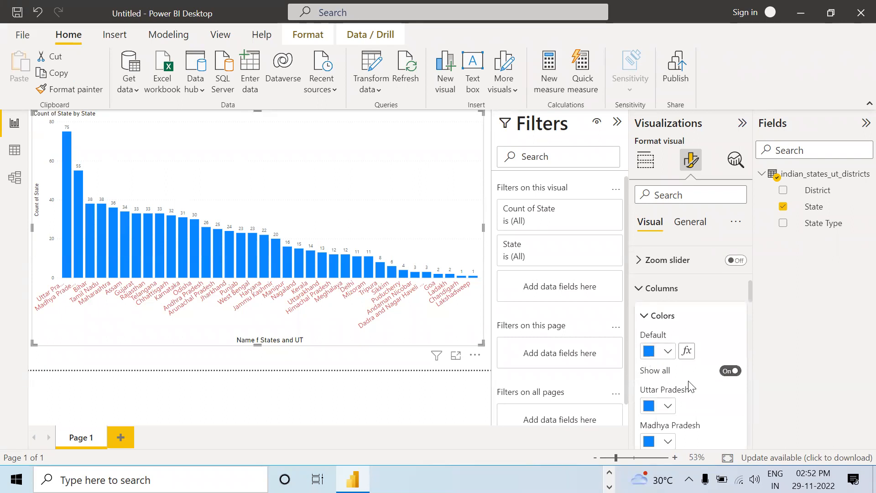
# Step: Color the Uttar Pradesh column pink, the Madhya Pradesh column green and the Bihar column dark purple
pyautogui.scroll(-1, 667, 406)
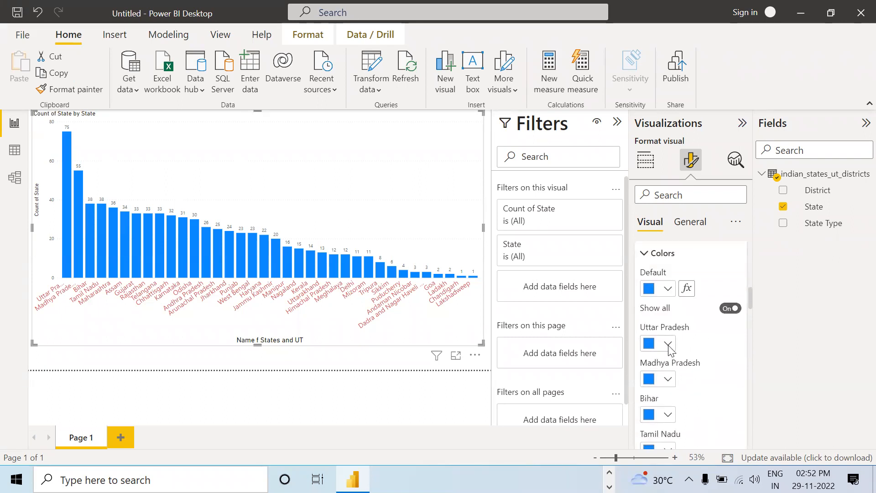
pyautogui.click(669, 350)
pyautogui.click(694, 286)
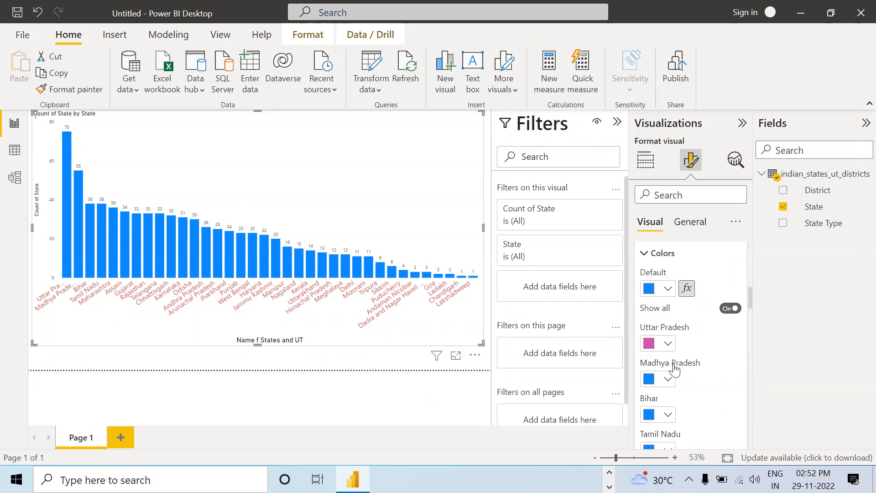
pyautogui.click(668, 379)
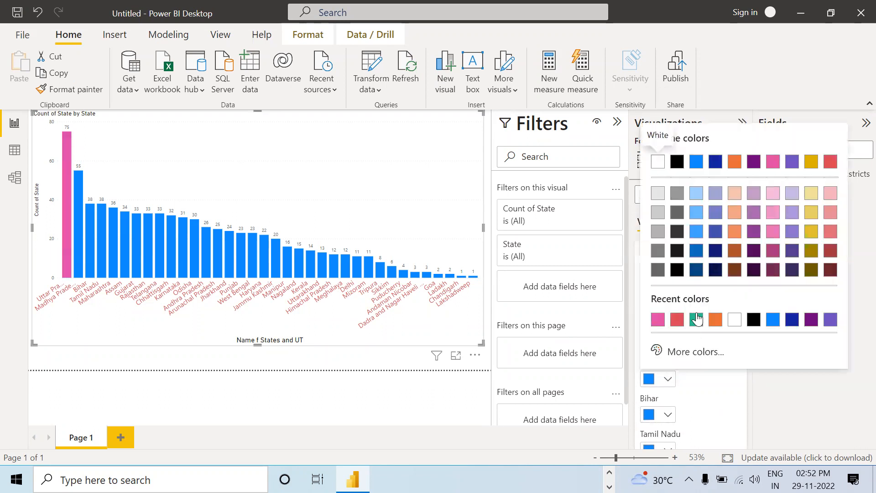
pyautogui.click(697, 319)
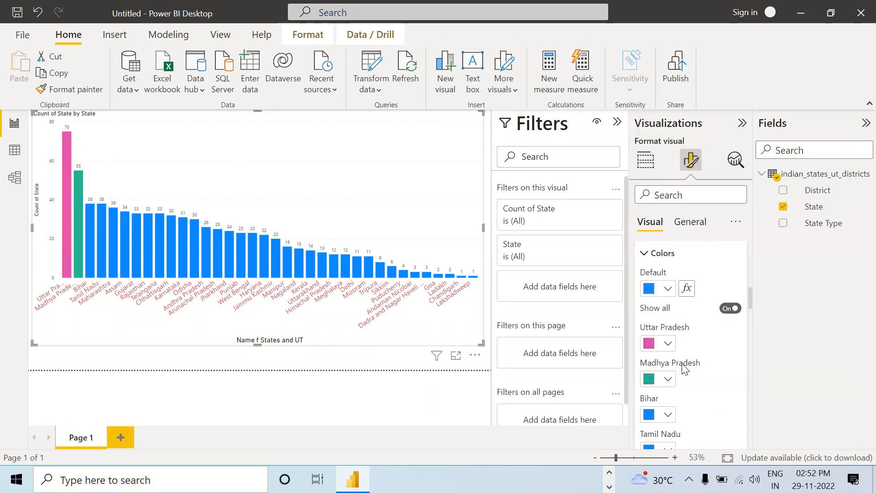
pyautogui.scroll(-2, 672, 392)
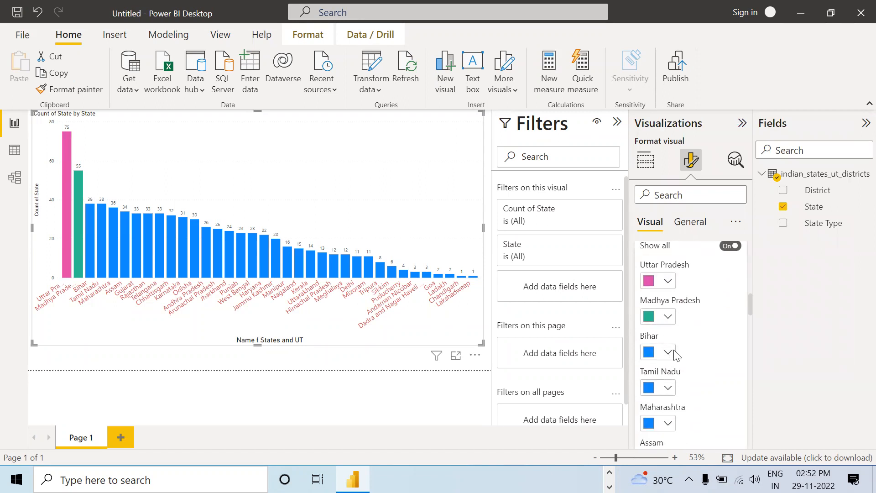
pyautogui.click(670, 352)
pyautogui.click(811, 298)
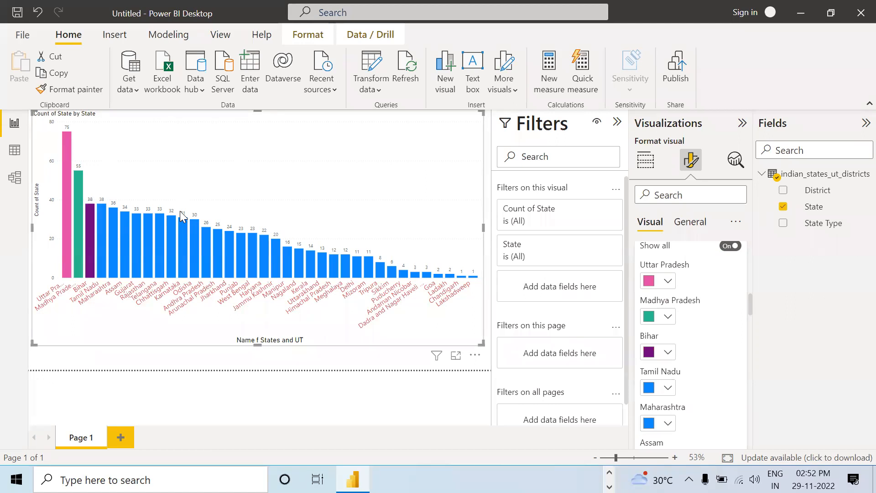
pyautogui.click(221, 365)
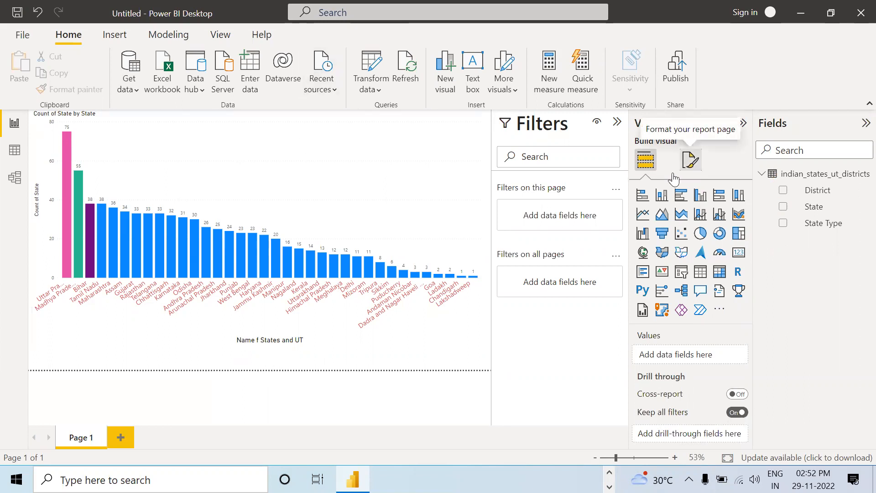
# Step: Try displaying the state count chart as a pie chart, a donut chart and a treemap
pyautogui.click(324, 213)
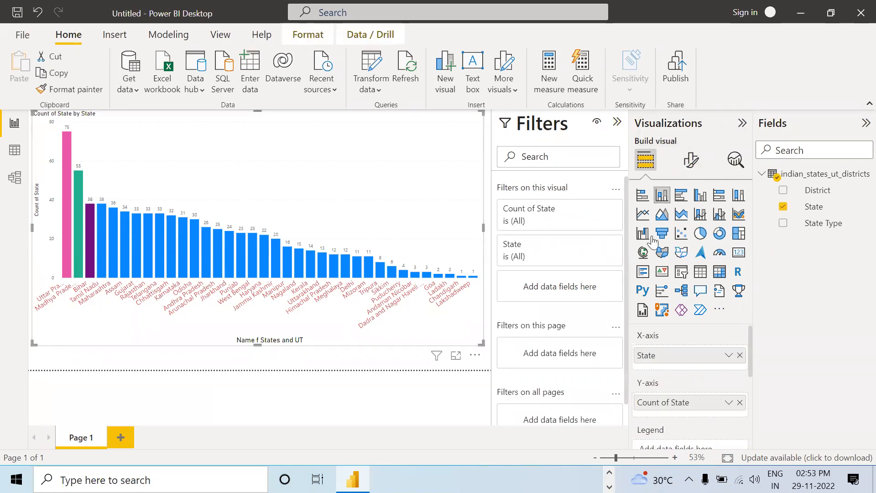
pyautogui.click(707, 238)
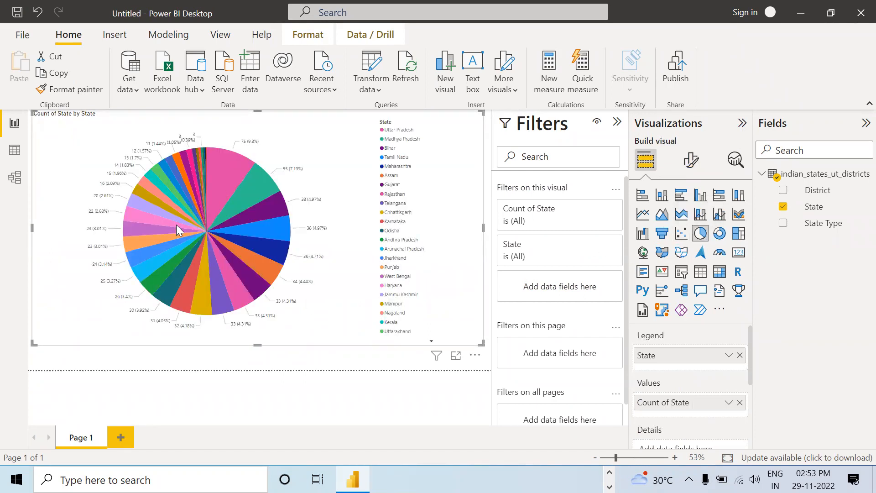
pyautogui.moveTo(239, 220)
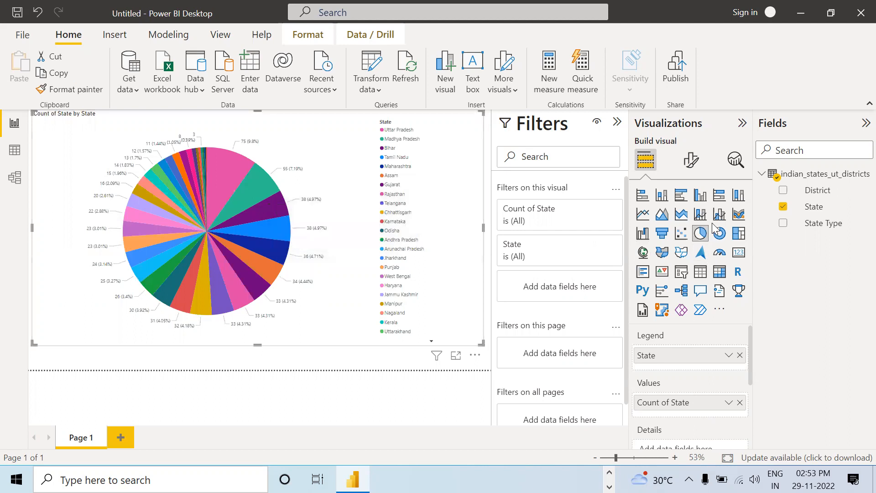
pyautogui.click(721, 234)
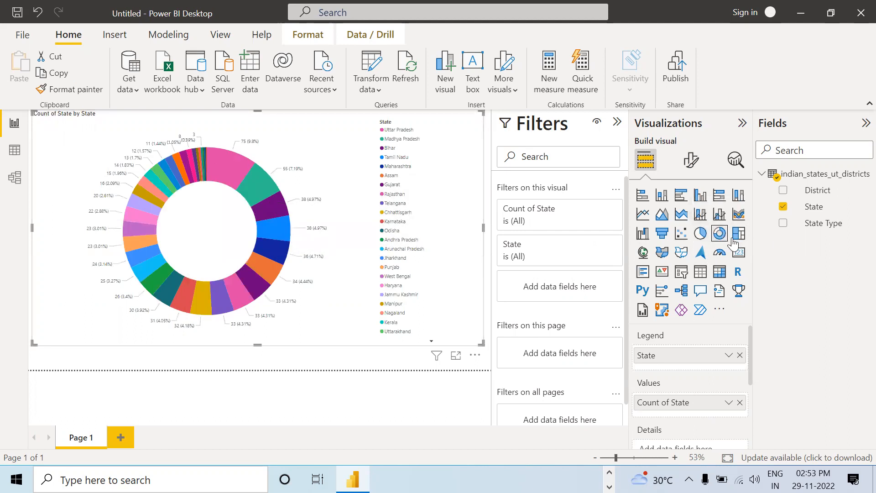
pyautogui.click(737, 240)
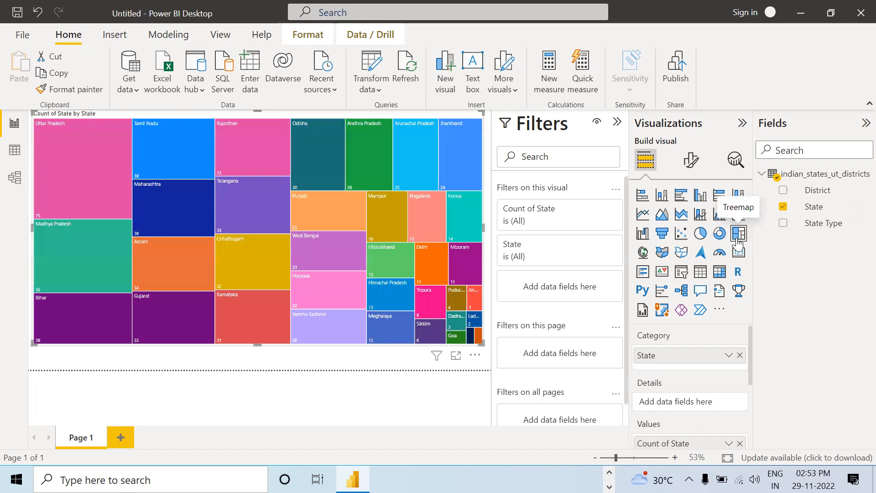
# Step: Preview the state counts as a funnel and a stacked bar chart, and convert the visual to a line chart
pyautogui.click(662, 233)
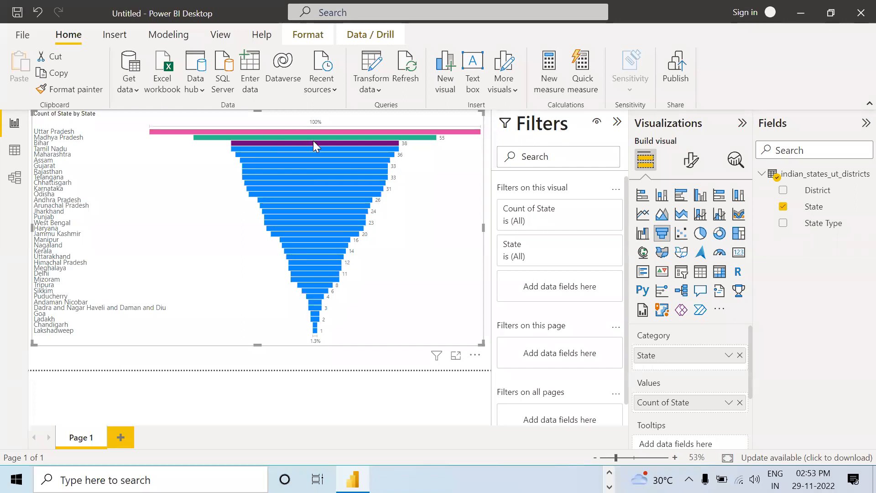
pyautogui.click(643, 196)
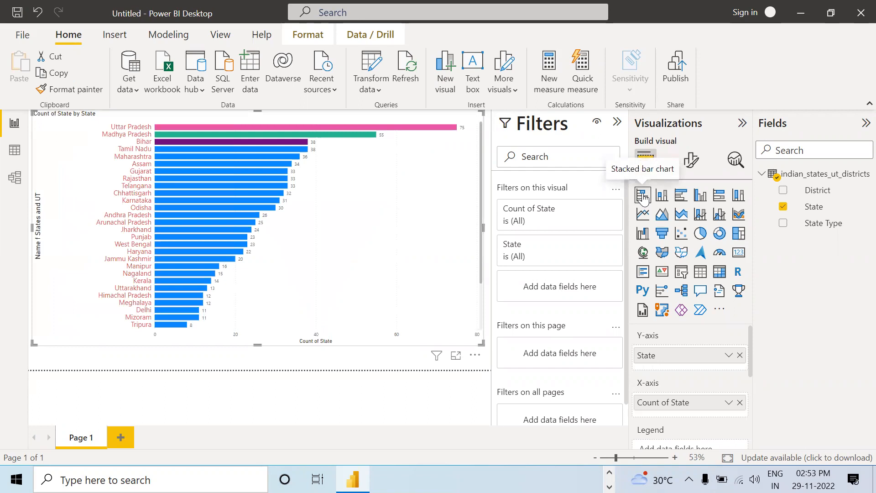
pyautogui.click(642, 214)
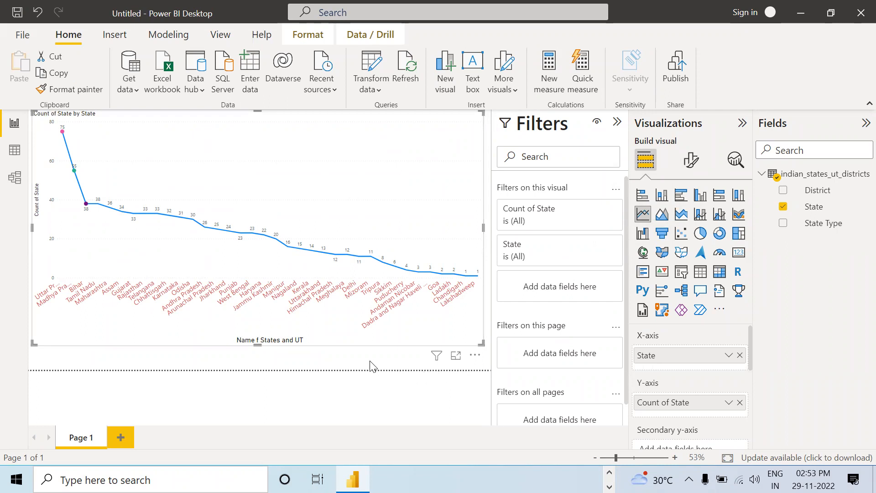
# Step: Convert the state count line chart to a pie chart and deselect it
pyautogui.click(699, 234)
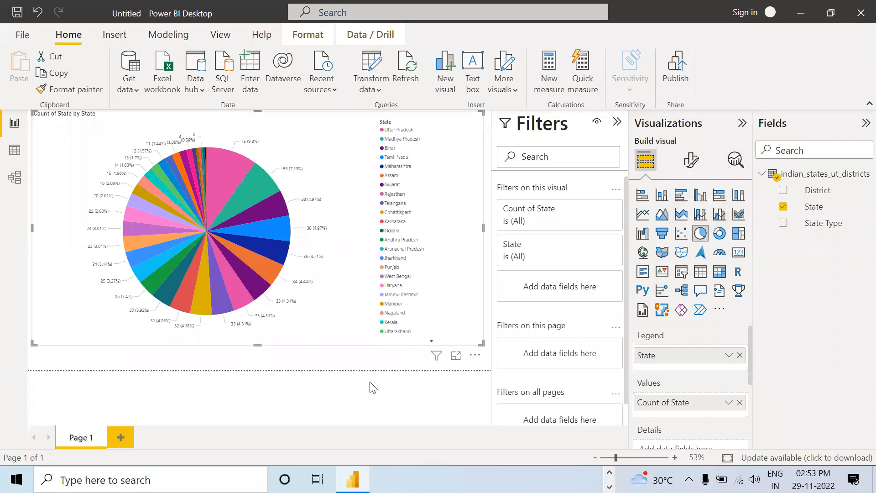
pyautogui.click(347, 361)
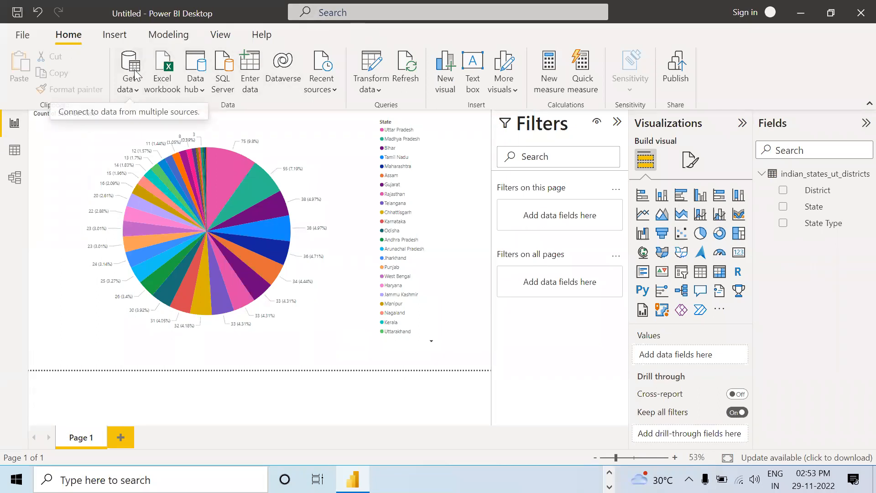
pyautogui.click(16, 38)
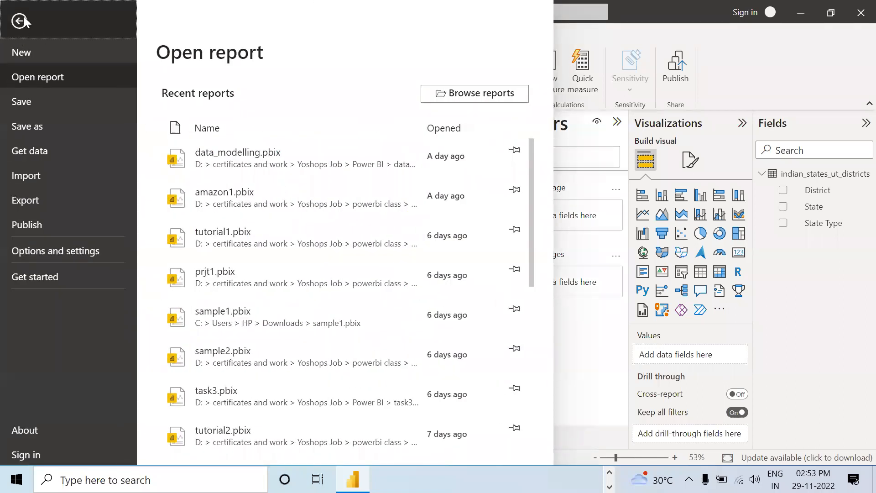
pyautogui.click(21, 19)
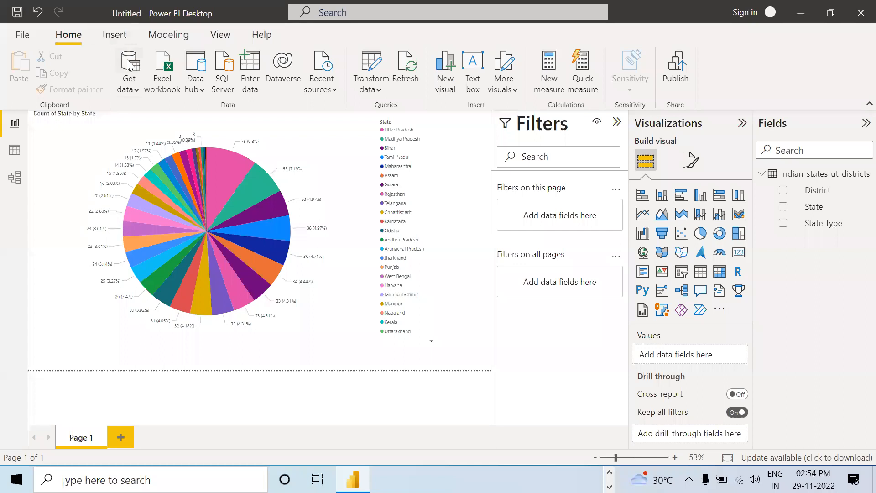
# Step: Import the Toys sheet from the Excel workbook Yoshops_Order_List(3) and open it for transforming in Power Query Editor
pyautogui.click(136, 94)
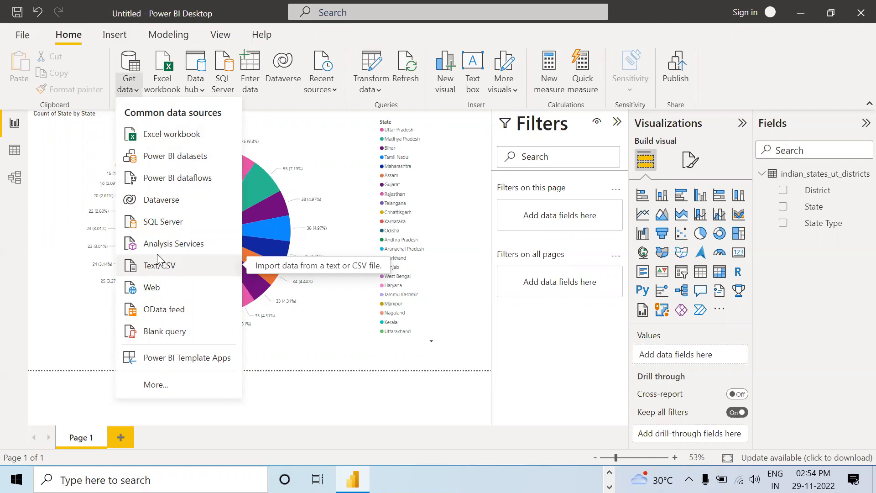
pyautogui.click(170, 135)
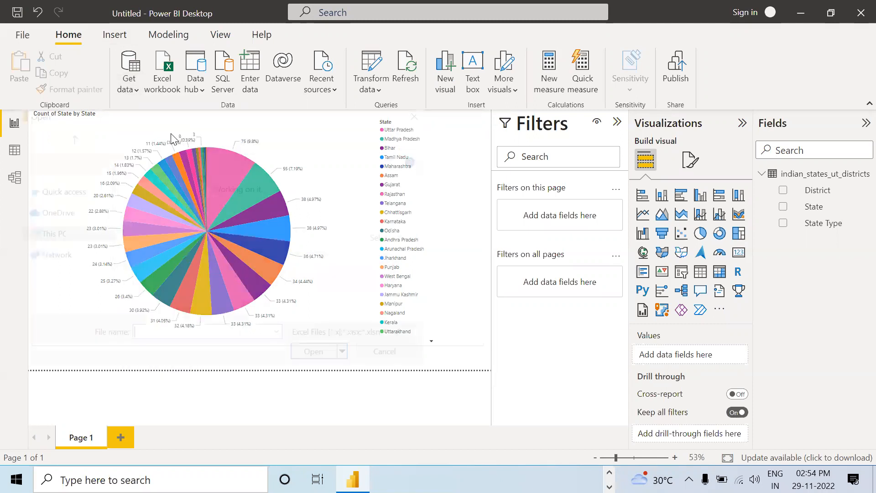
pyautogui.click(245, 248)
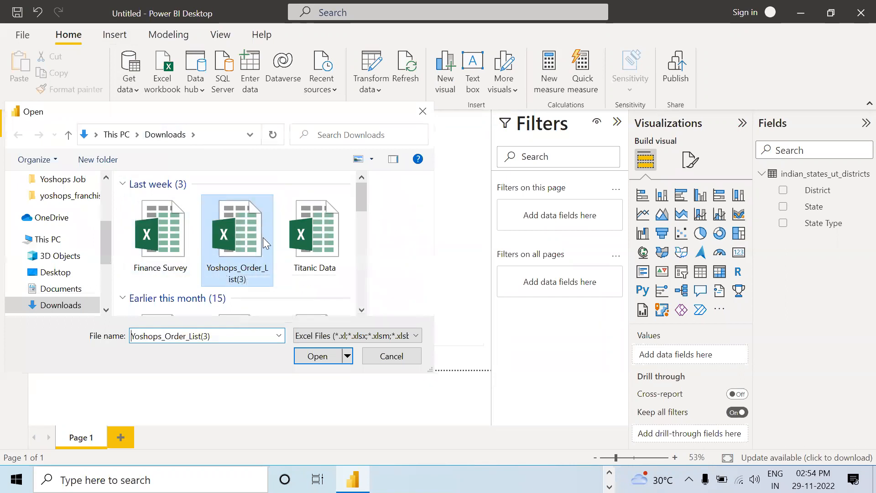
pyautogui.click(320, 361)
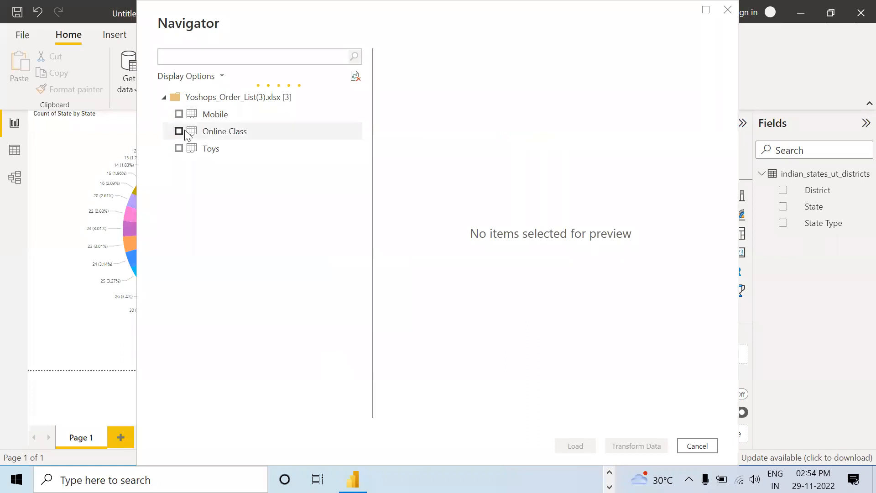
pyautogui.click(179, 149)
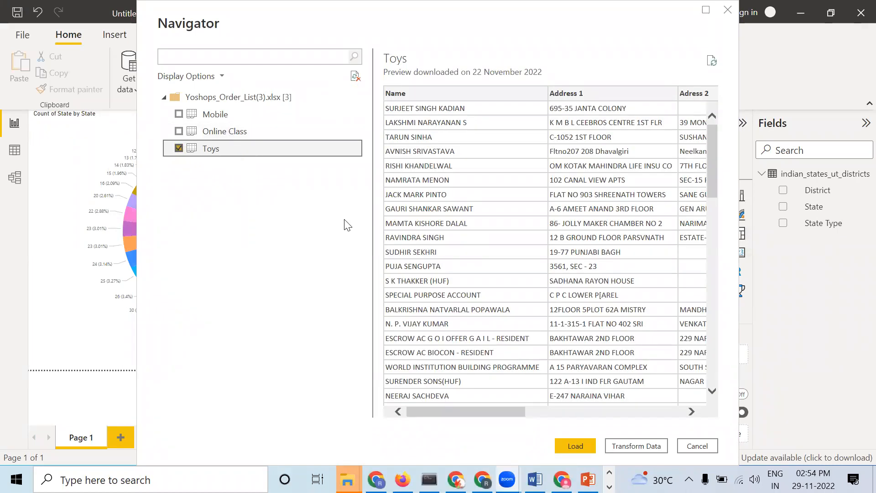
pyautogui.click(621, 445)
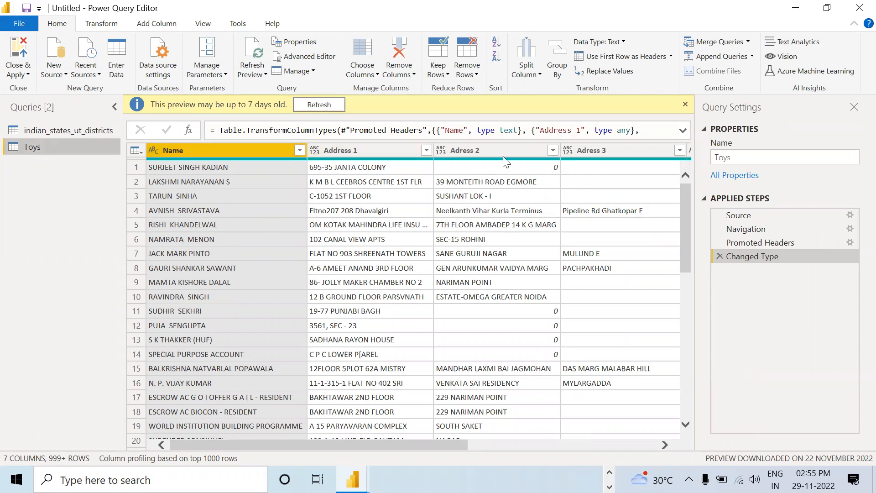
# Step: Remove the pincode column from the Toys query
pyautogui.moveTo(436, 440); pyautogui.dragTo(536, 438)
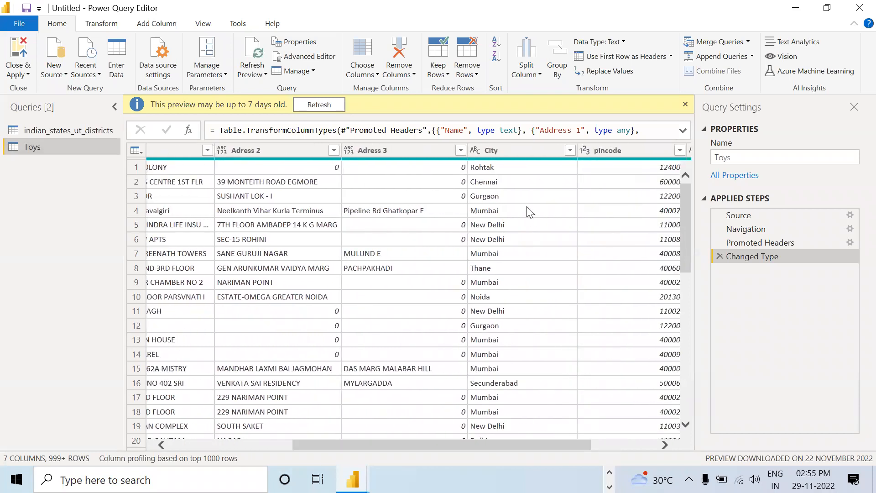
pyautogui.hscroll(2, 641, 443)
pyautogui.hscroll(3, 641, 443)
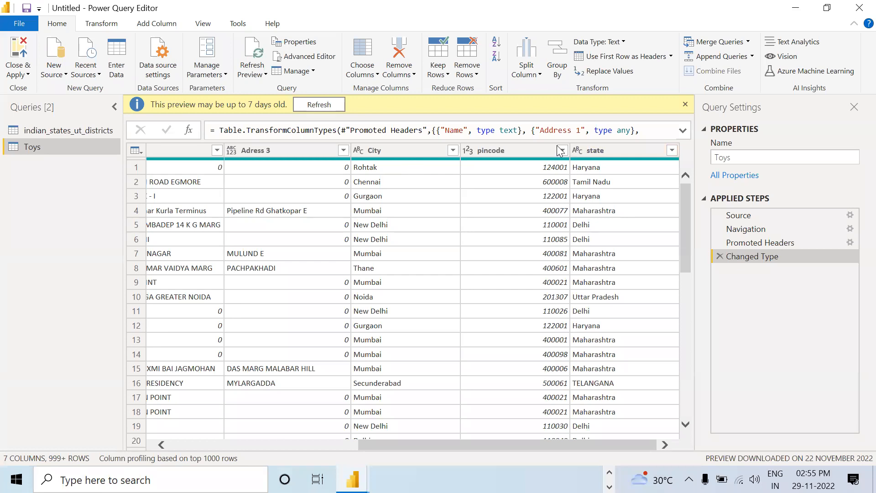
pyautogui.click(504, 150)
pyautogui.rightClick(505, 150)
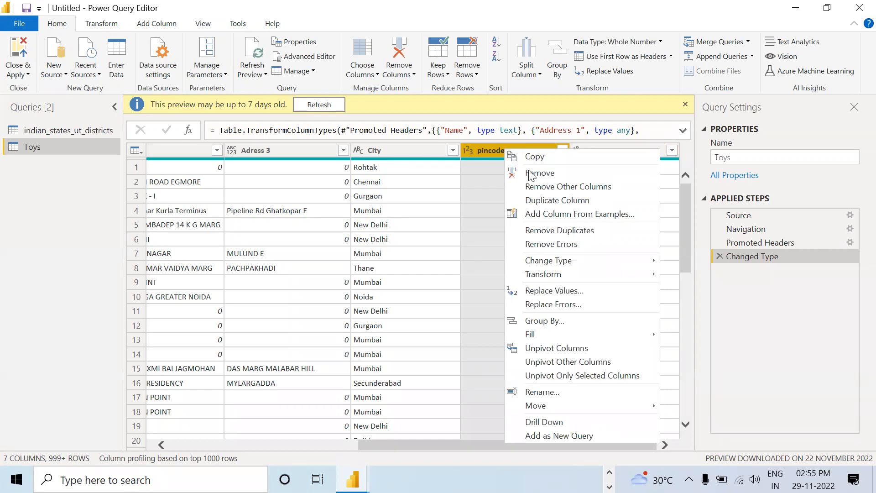
pyautogui.click(529, 173)
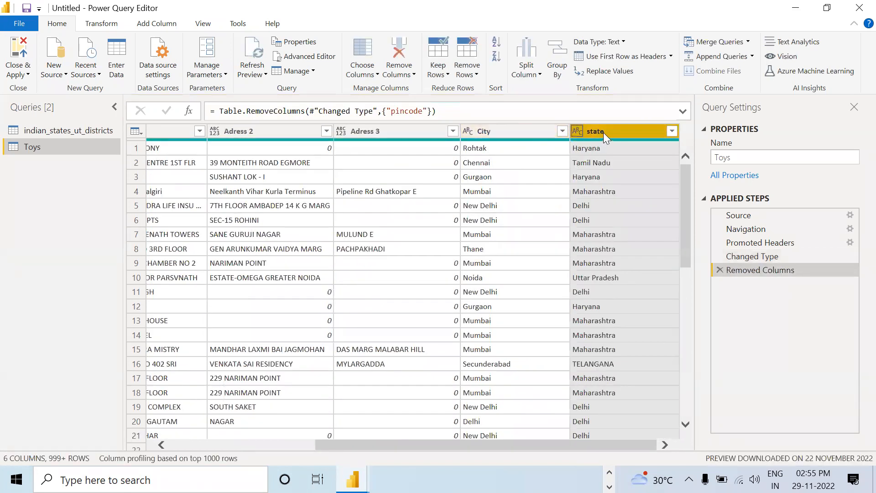
# Step: Remove the Adress 3, Adress 2 and Address 1 columns from the Toys query
pyautogui.click(407, 133)
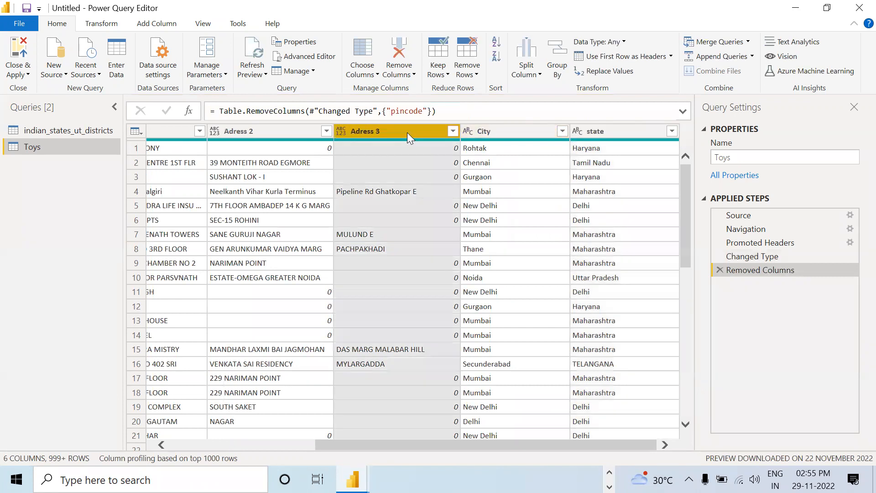
pyautogui.rightClick(407, 132)
pyautogui.click(428, 158)
pyautogui.click(389, 130)
pyautogui.rightClick(389, 129)
pyautogui.click(415, 154)
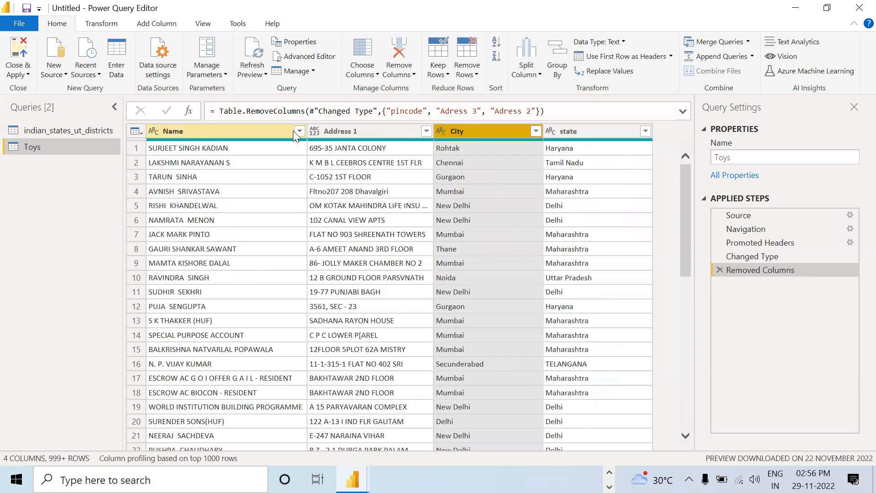
pyautogui.rightClick(341, 131)
pyautogui.click(354, 156)
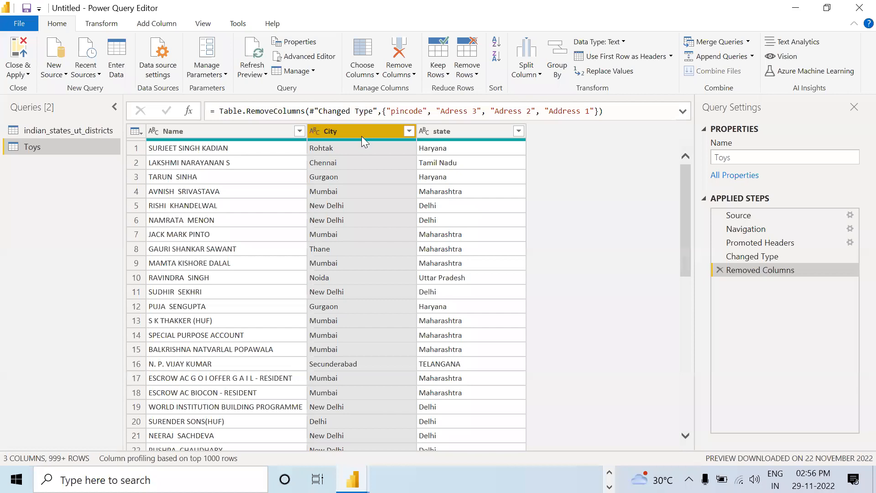
# Step: Try to filter the state column by excluding AbuDhabi, Bahrain, California and Florida
pyautogui.click(518, 132)
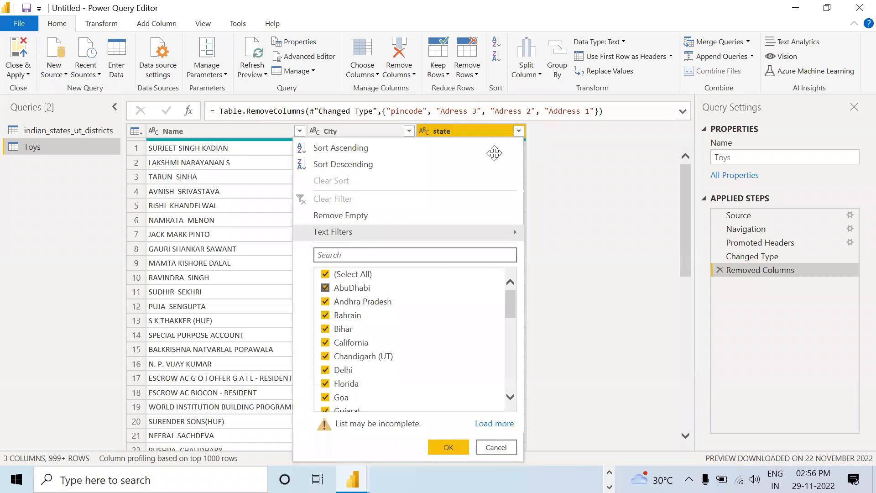
pyautogui.click(339, 292)
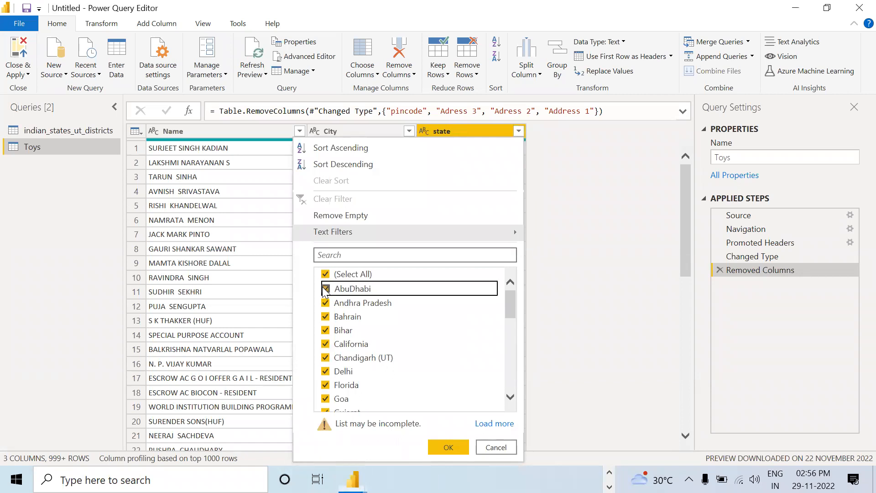
pyautogui.click(336, 317)
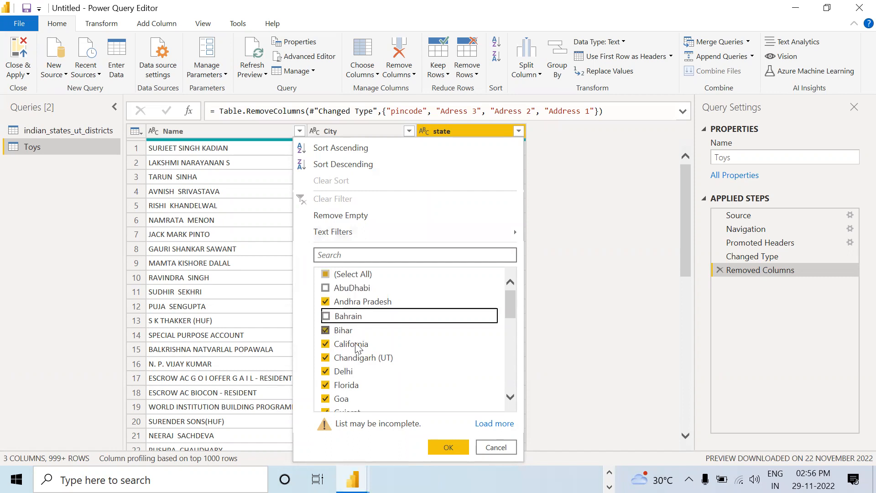
pyautogui.click(326, 345)
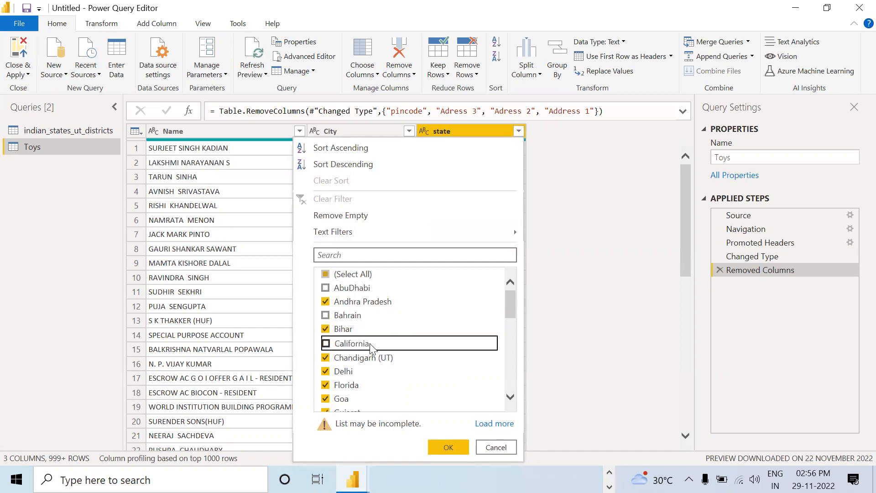
pyautogui.scroll(-1, 373, 347)
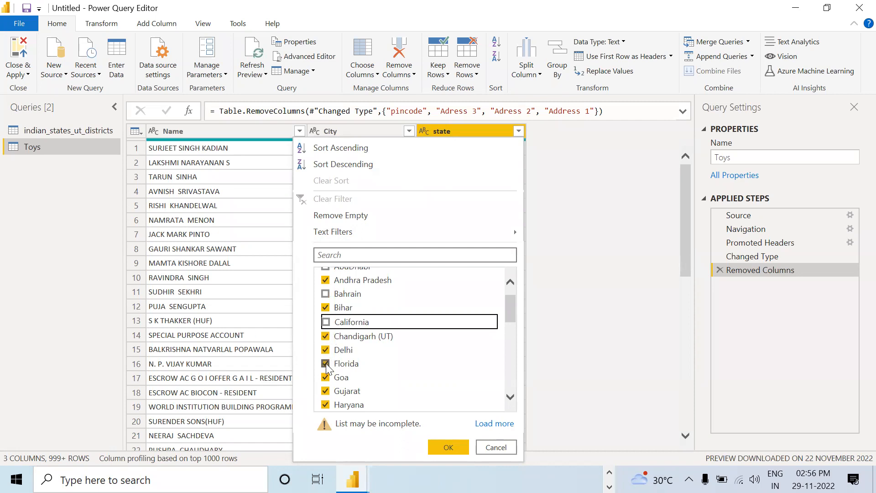
pyautogui.click(325, 363)
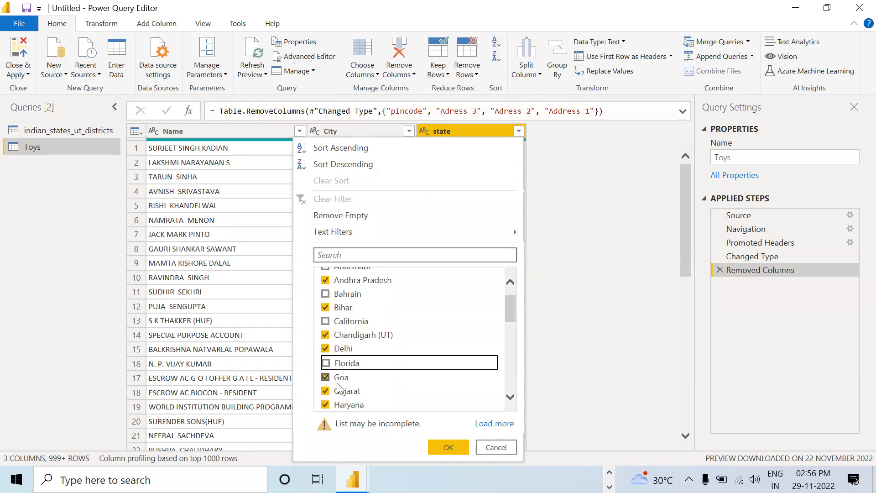
# Step: Try to exclude KHOBAR, Kingston, Kuwait and MIG in the state column's filter
pyautogui.scroll(-3, 320, 365)
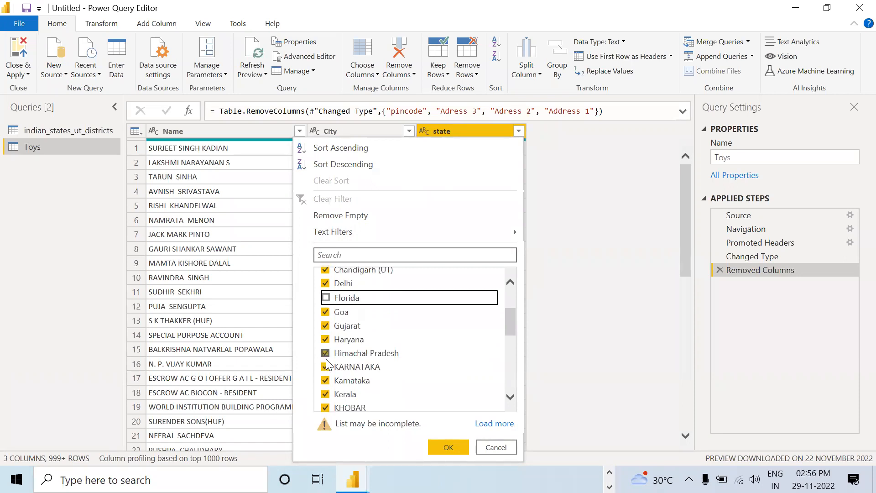
pyautogui.scroll(-2, 332, 347)
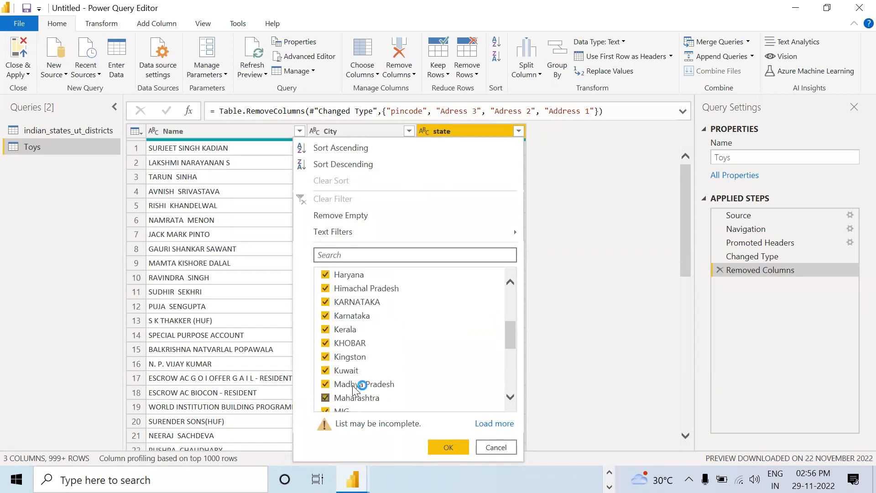
pyautogui.click(325, 343)
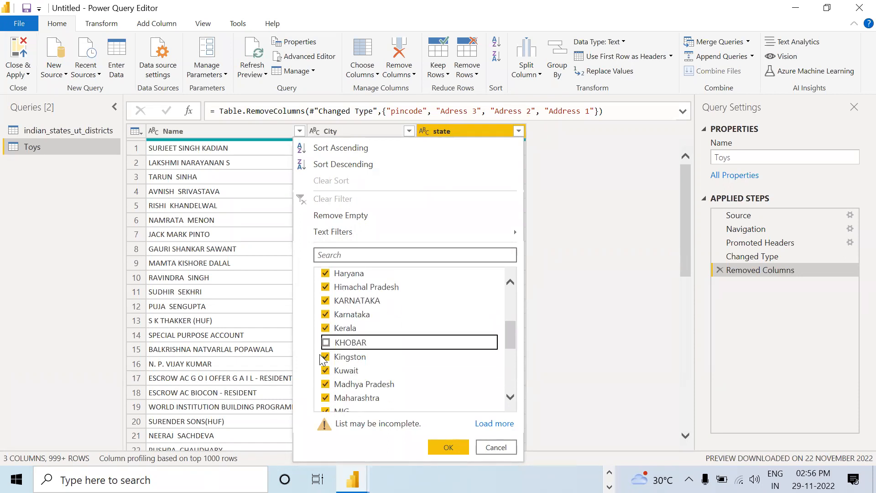
pyautogui.click(326, 358)
pyautogui.click(327, 370)
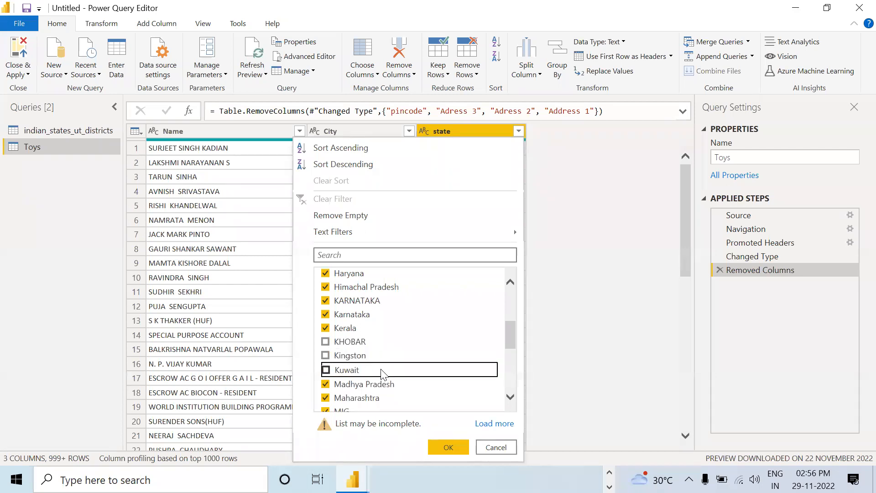
pyautogui.scroll(-2, 383, 374)
pyautogui.click(325, 346)
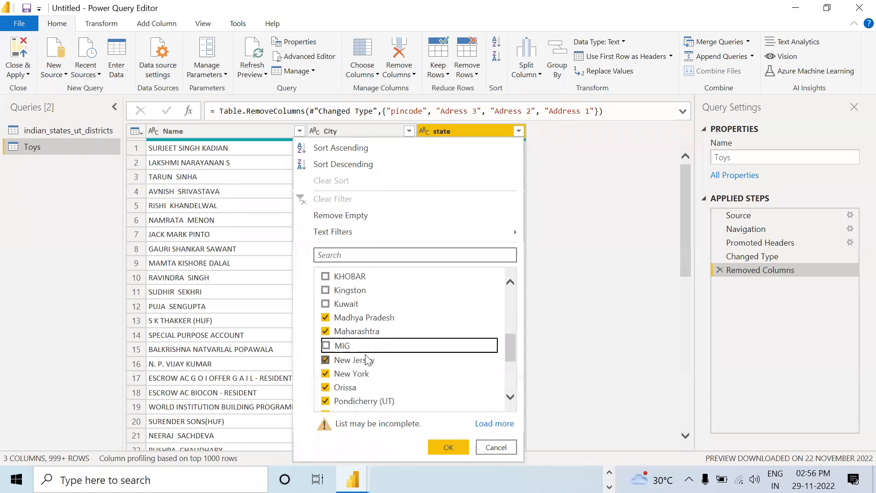
# Step: Try to exclude New Jersey, New York, SaudiArabia and UGANDA in the state column's filter
pyautogui.scroll(-1, 368, 359)
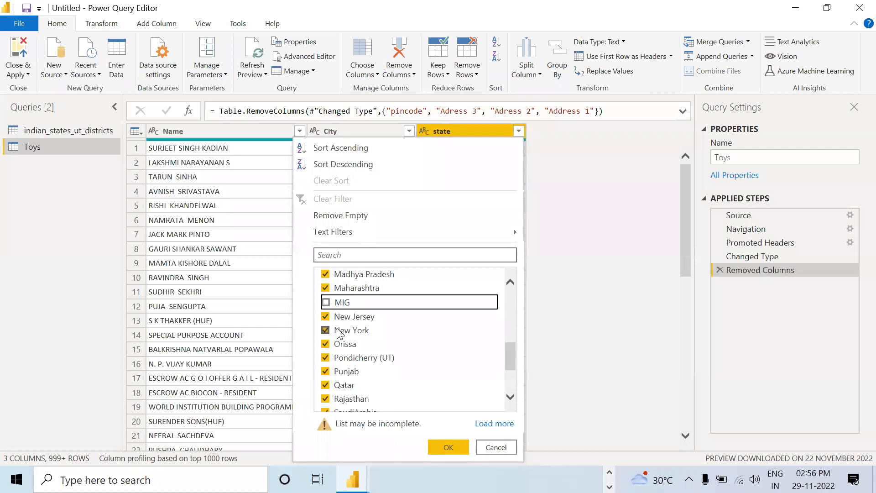
pyautogui.click(325, 317)
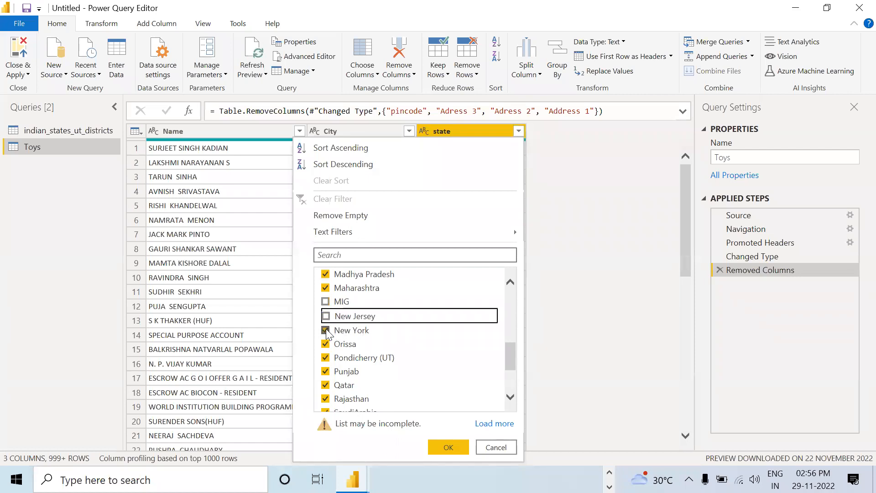
pyautogui.click(325, 330)
pyautogui.scroll(-1, 405, 337)
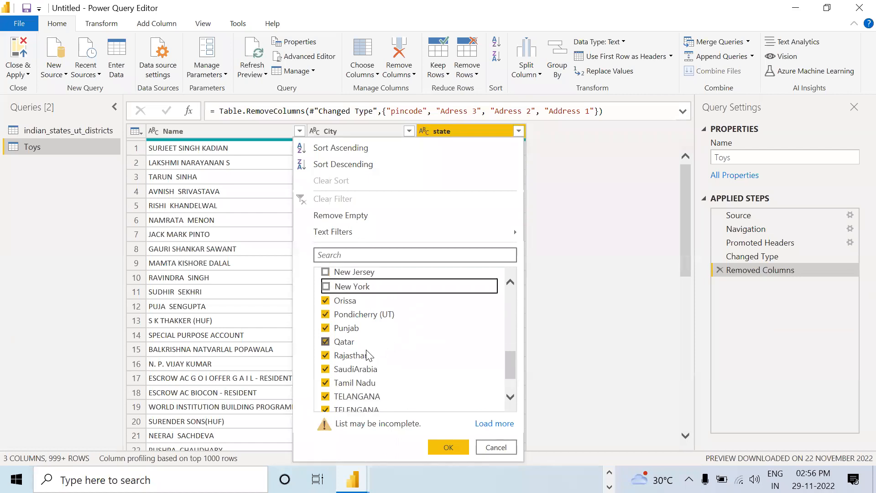
pyautogui.scroll(-1, 366, 355)
pyautogui.click(325, 348)
pyautogui.scroll(-1, 345, 372)
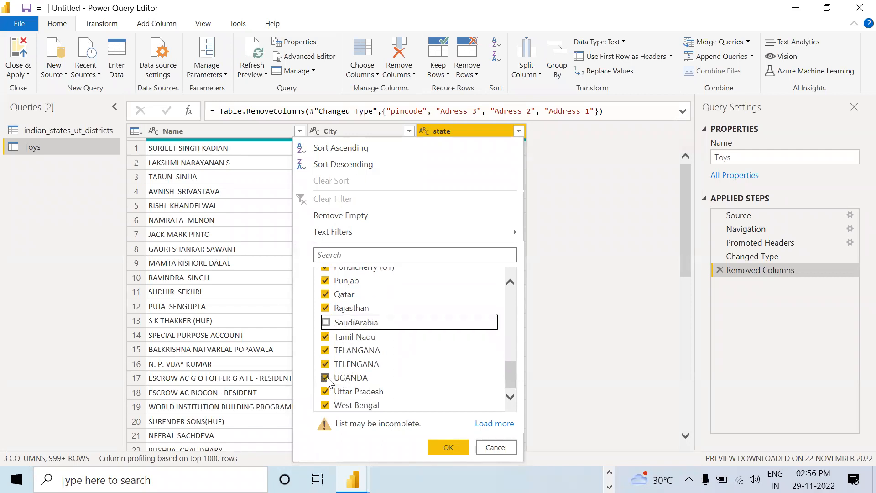
pyautogui.click(327, 378)
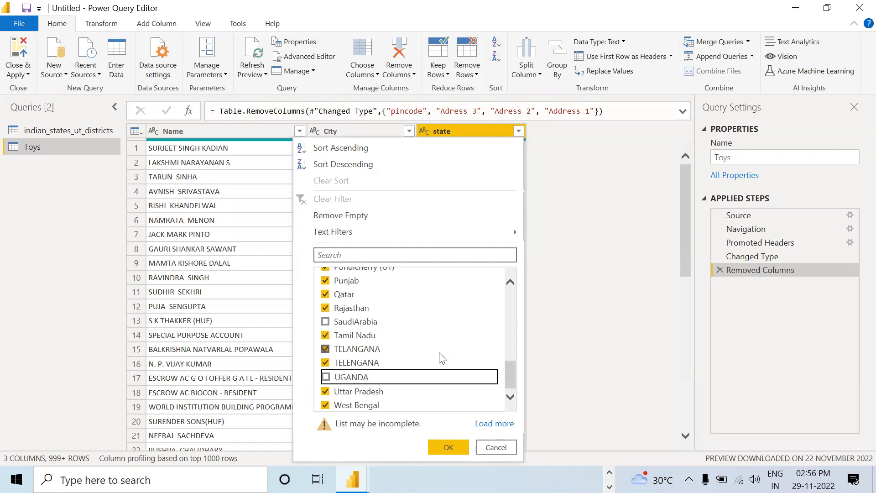
# Step: Load the complete list of values in the state column's filter and dismiss the filter without applying it
pyautogui.click(450, 450)
pyautogui.click(495, 424)
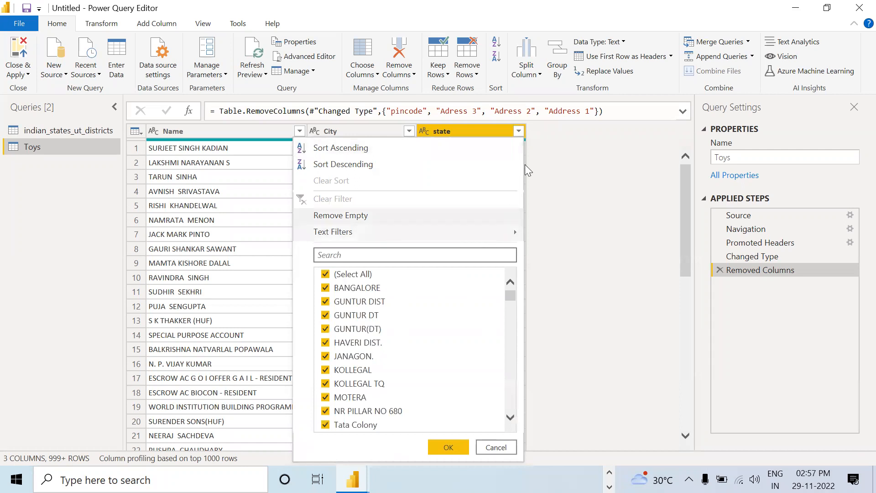
pyautogui.click(581, 150)
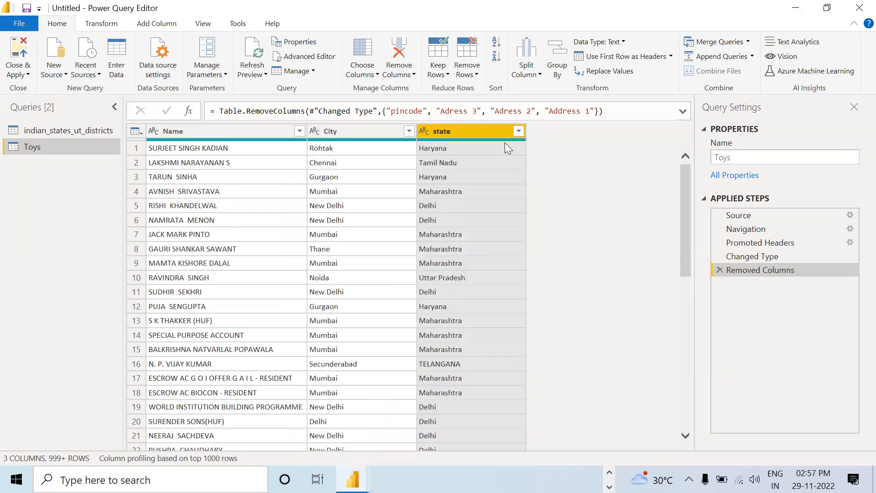
# Step: Deselect AbuDhabi, Bahrain, California and Florida in the state column's filter
pyautogui.rightClick(491, 131)
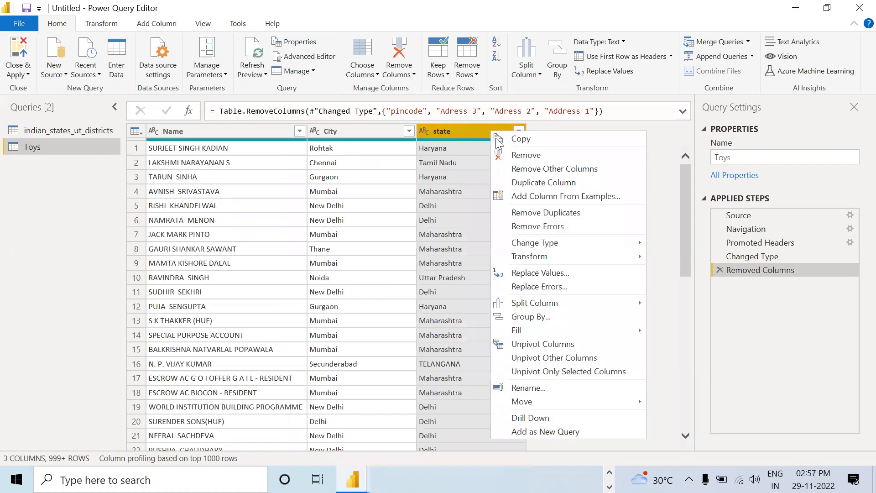
pyautogui.click(471, 135)
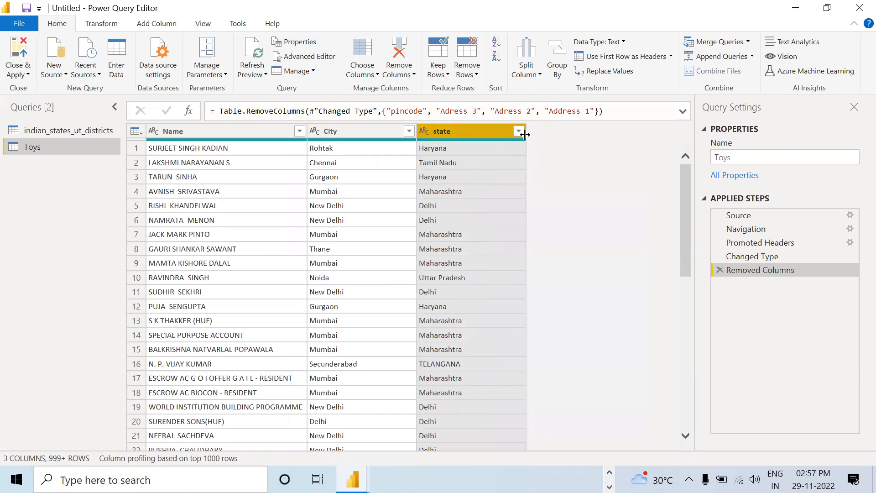
pyautogui.click(519, 131)
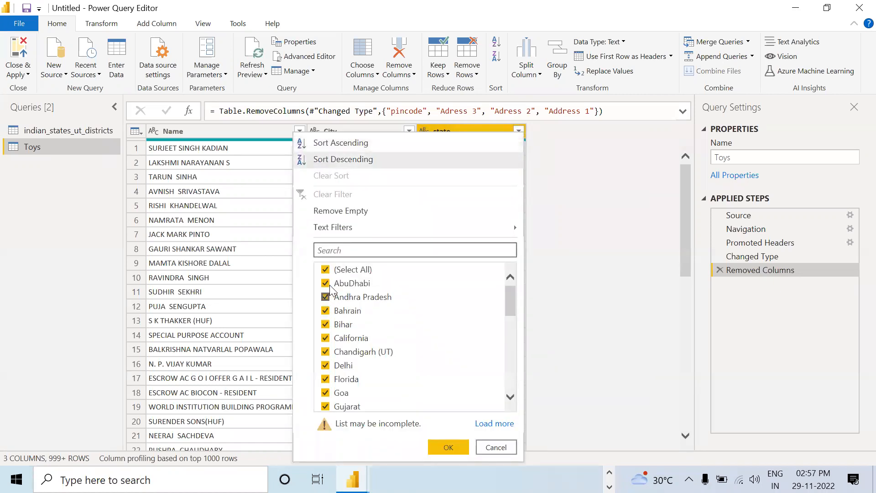
pyautogui.click(326, 283)
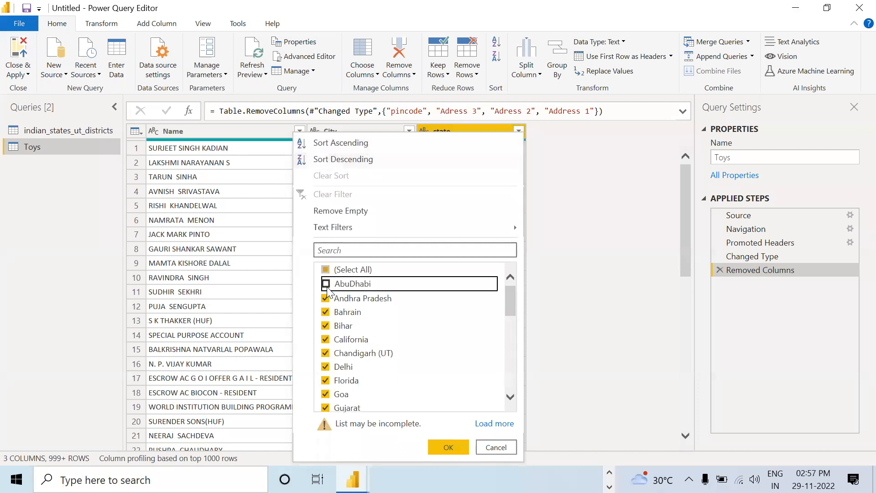
pyautogui.click(326, 311)
pyautogui.click(326, 338)
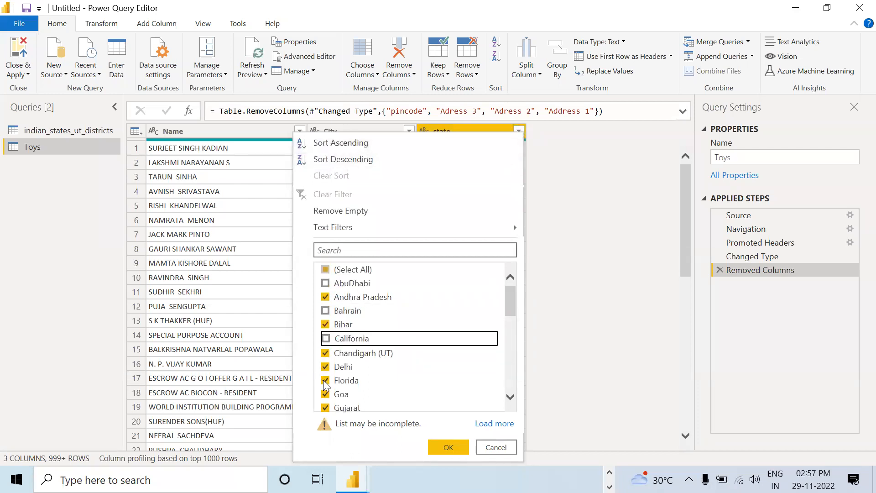
pyautogui.click(325, 380)
# Step: Deselect KHOBAR, Kingston, Kuwait, MIG, New Jersey and New York in the state column's filter
pyautogui.scroll(-1, 326, 383)
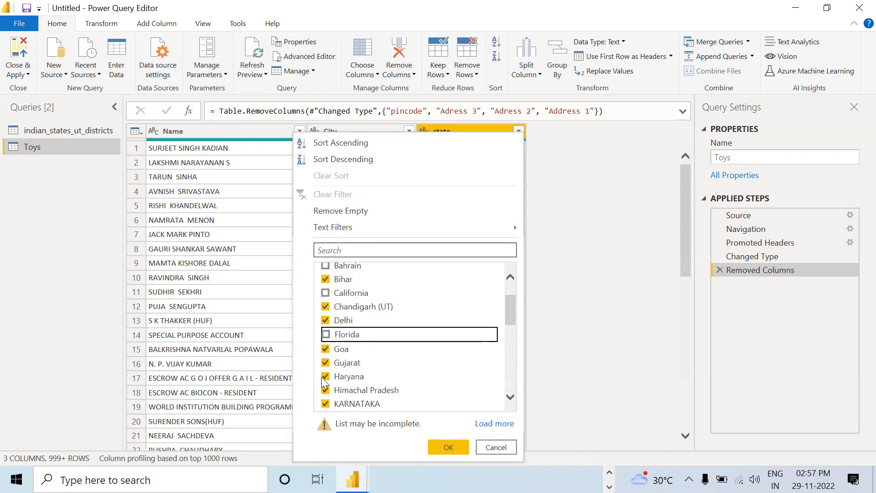
pyautogui.scroll(-1, 326, 393)
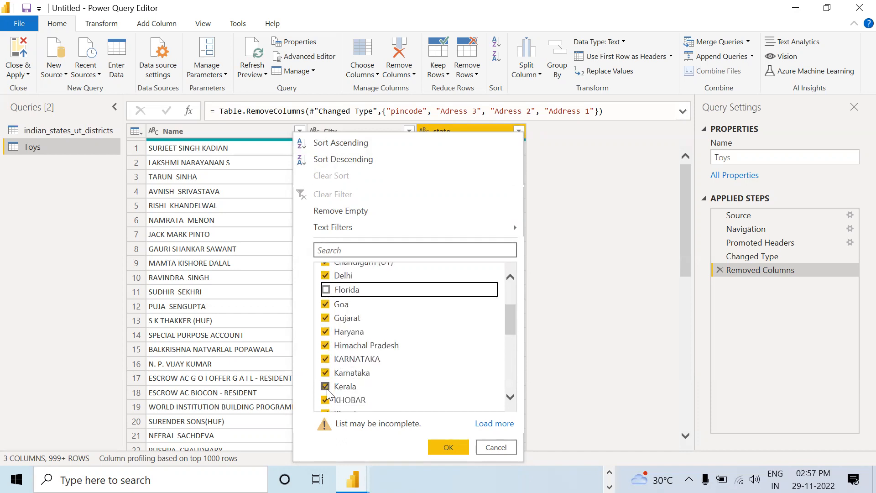
pyautogui.scroll(-2, 326, 383)
pyautogui.click(325, 333)
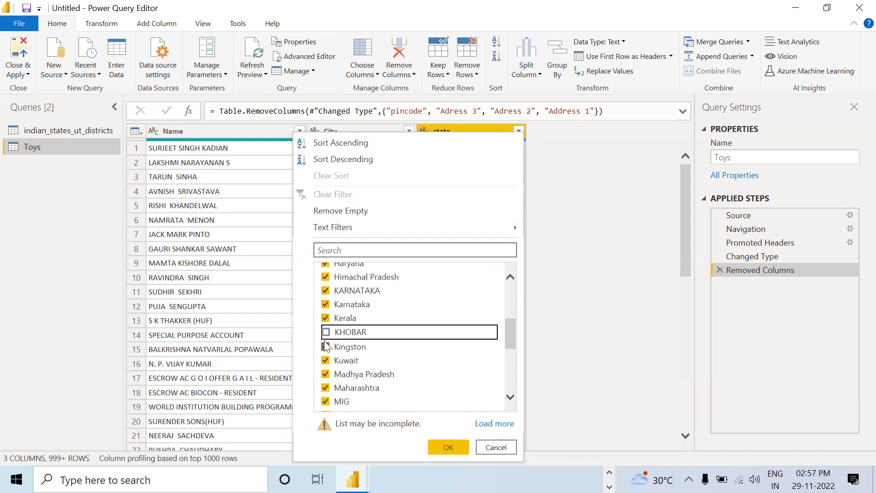
pyautogui.click(325, 346)
pyautogui.click(327, 360)
pyautogui.scroll(-1, 328, 363)
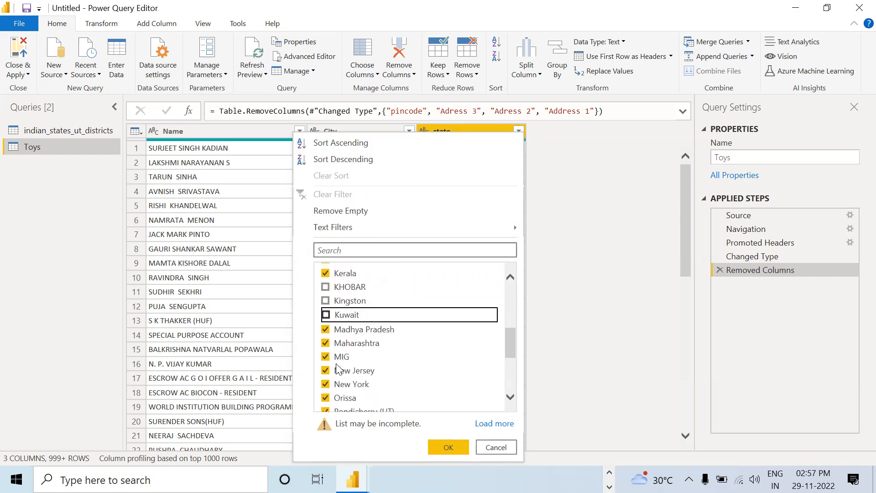
pyautogui.click(332, 360)
pyautogui.click(332, 369)
pyautogui.click(333, 382)
# Step: Deselect Qatar, SaudiArabia and UGANDA in the state column's filter and apply the filter
pyautogui.scroll(-1, 335, 380)
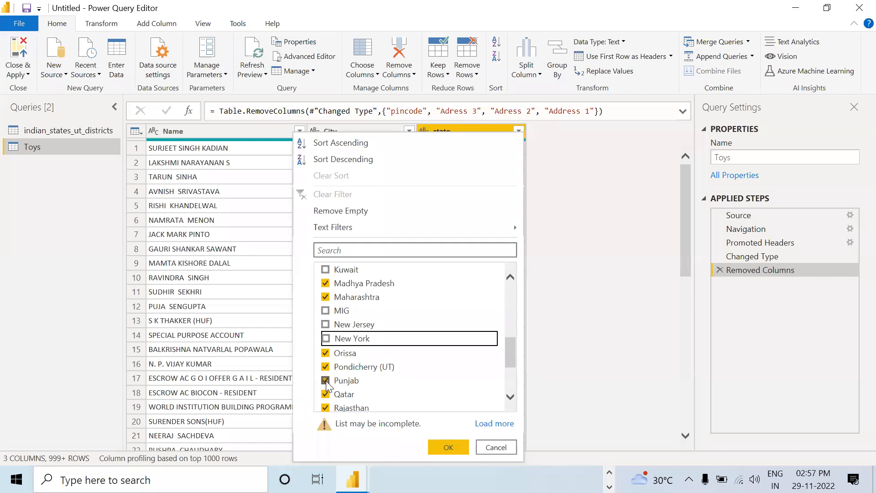
pyautogui.scroll(-1, 327, 374)
pyautogui.click(326, 371)
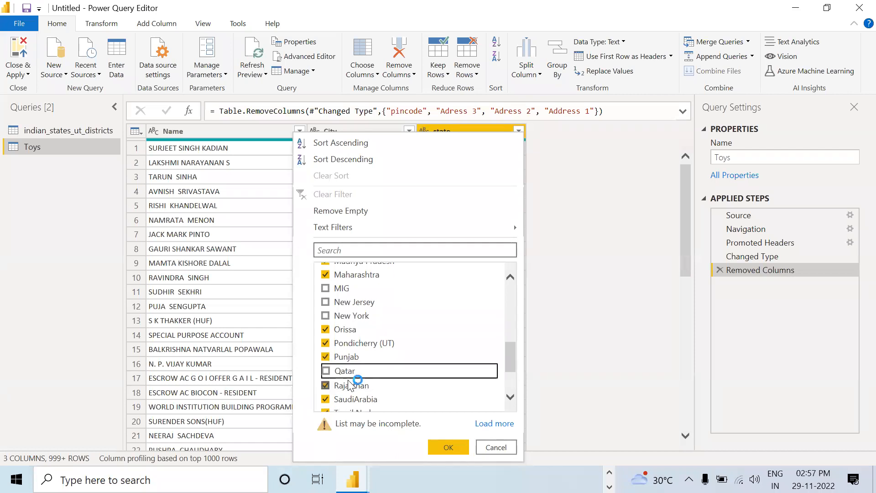
pyautogui.scroll(-1, 325, 377)
pyautogui.click(325, 354)
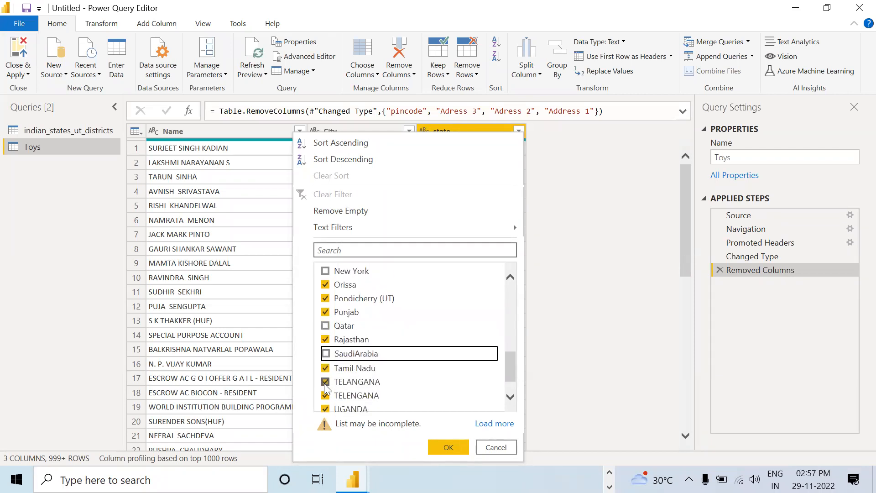
pyautogui.scroll(-1, 328, 385)
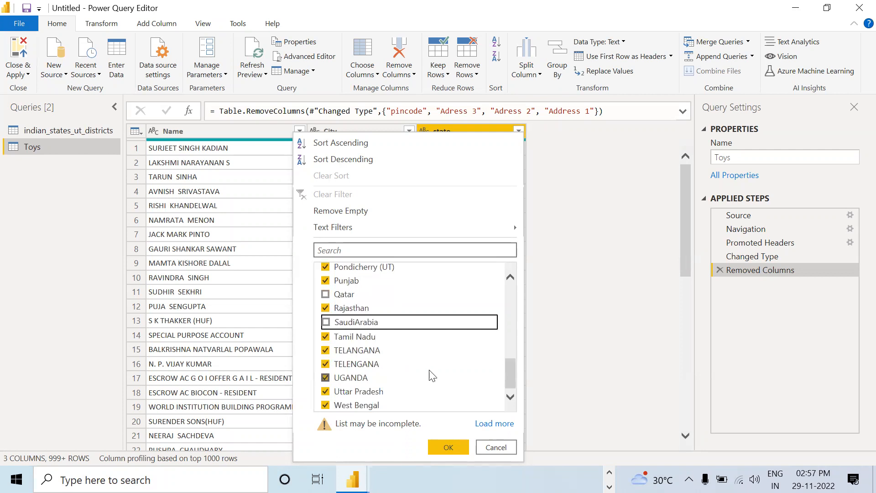
pyautogui.click(336, 377)
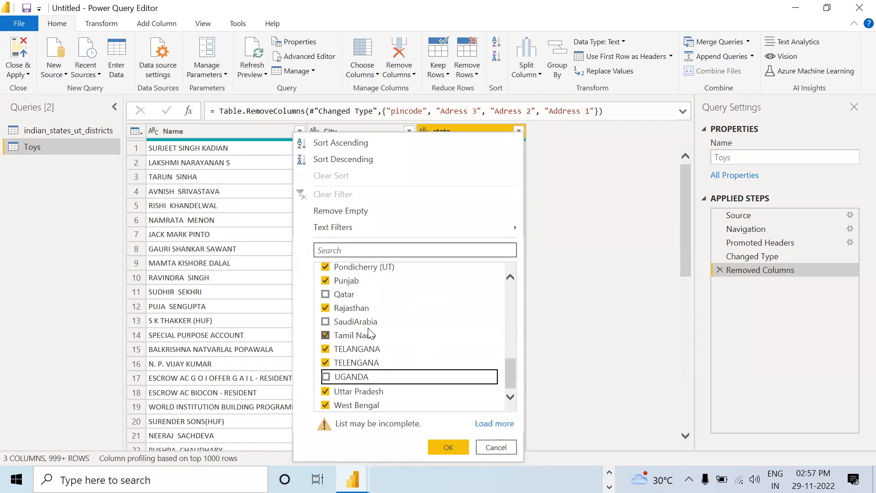
pyautogui.scroll(3, 370, 333)
pyautogui.scroll(3, 371, 333)
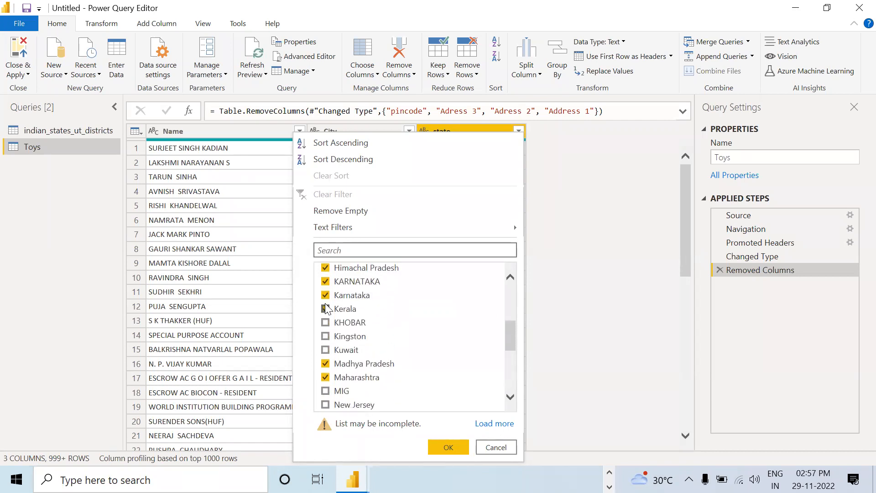
pyautogui.scroll(-6, 362, 320)
pyautogui.click(348, 377)
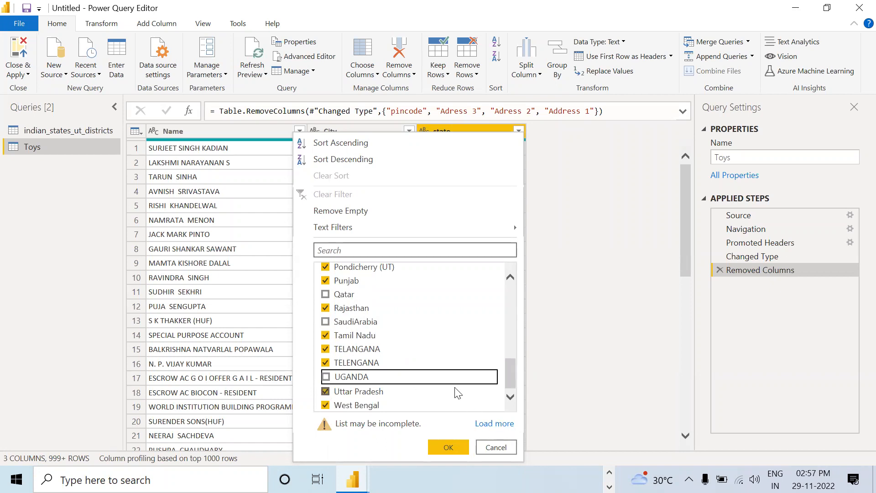
pyautogui.click(444, 448)
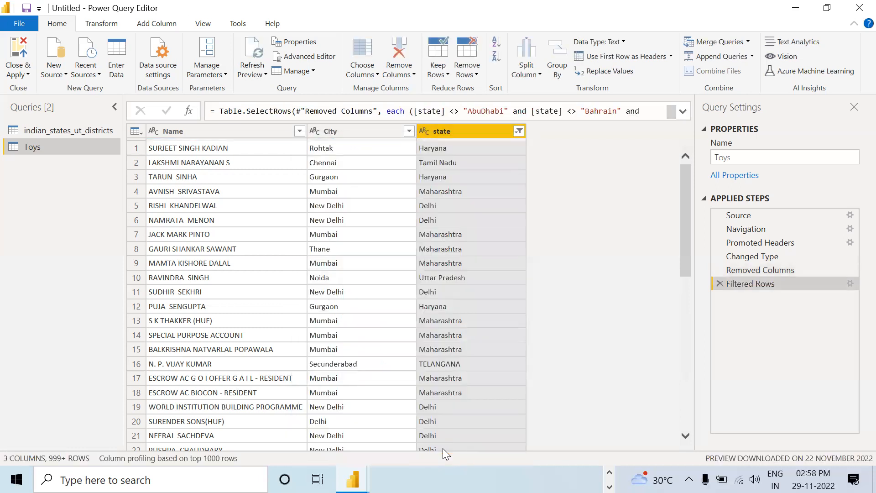
# Step: Examine the state column's filter values for differently spelled duplicates, then dismiss the list without changes
pyautogui.click(520, 131)
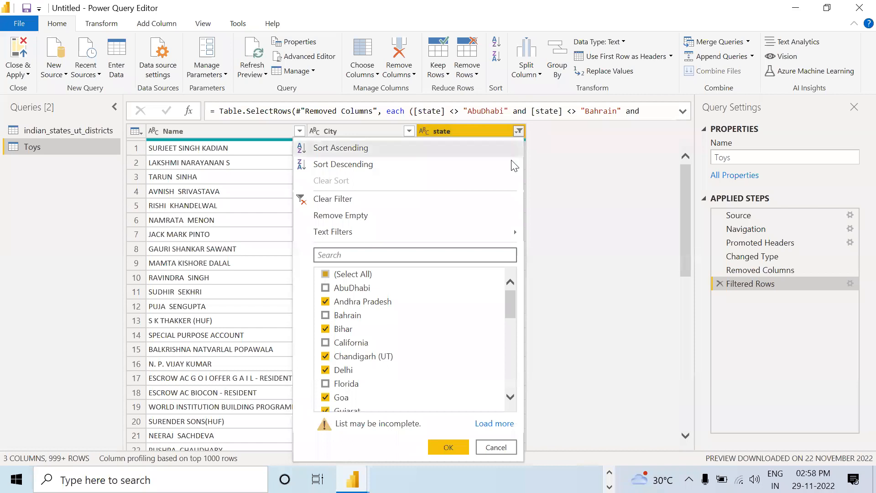
pyautogui.scroll(-5, 463, 320)
pyautogui.scroll(3, 464, 329)
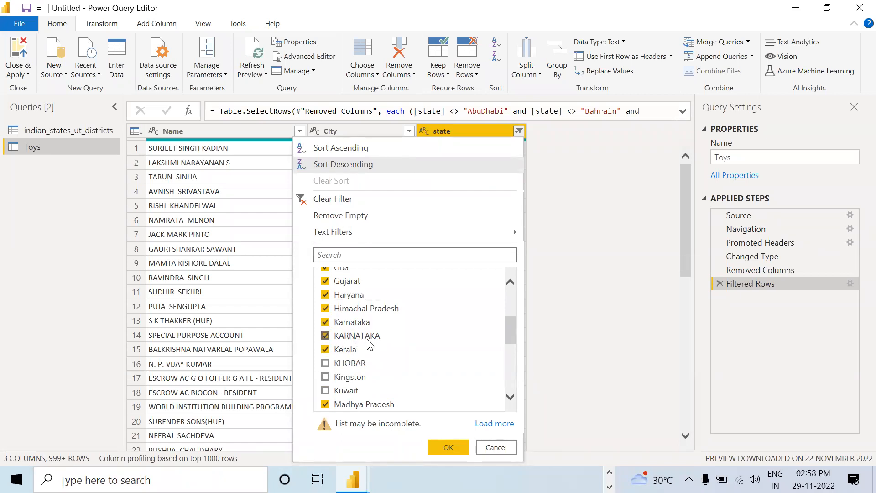
pyautogui.scroll(-5, 370, 346)
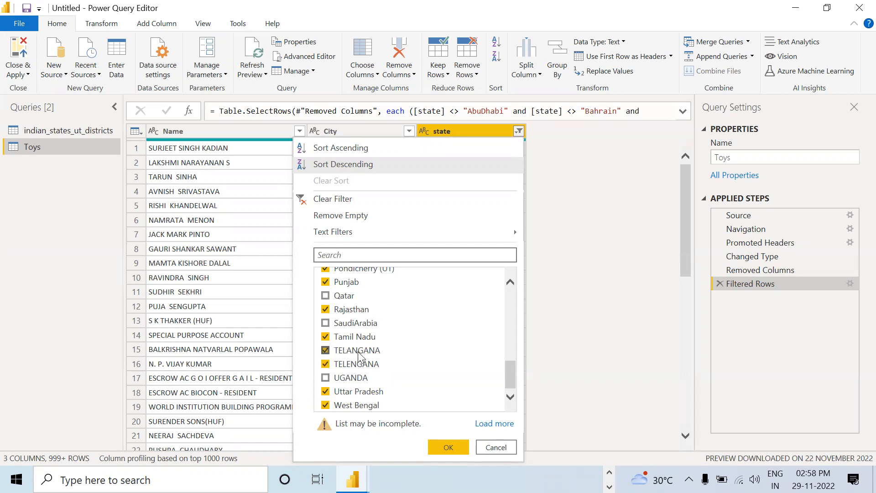
pyautogui.scroll(3, 427, 340)
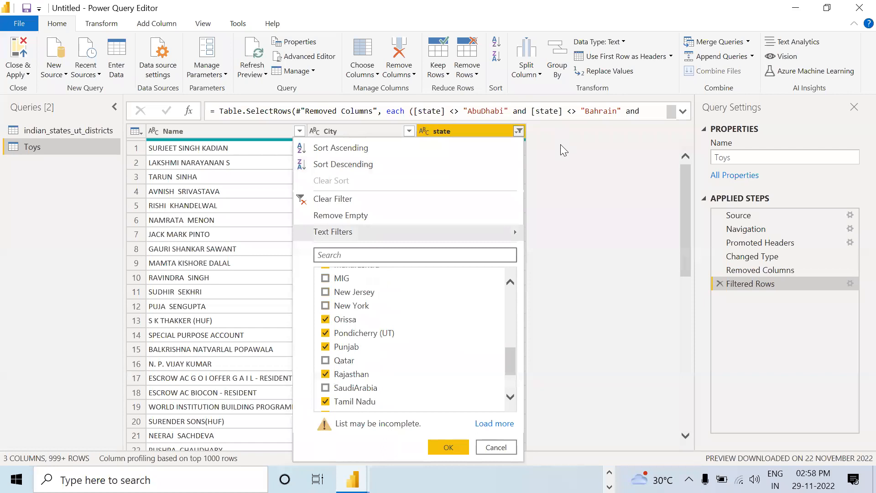
pyautogui.click(560, 144)
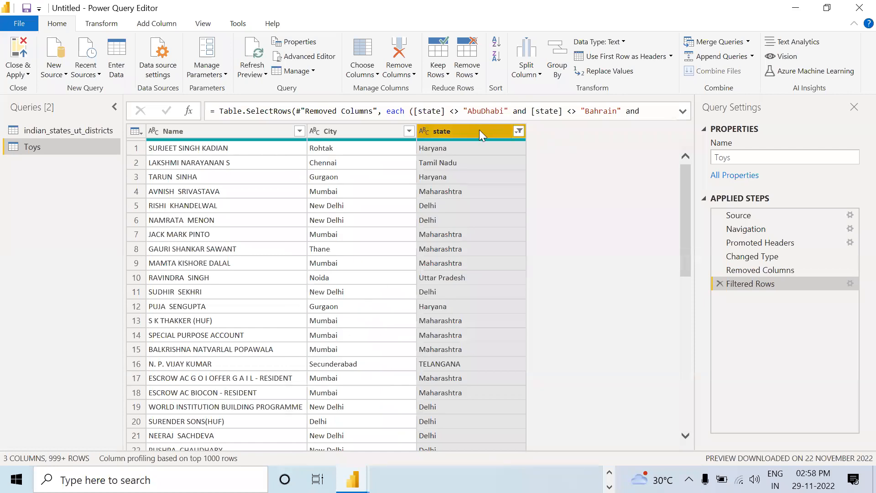
# Step: Replace the value KARNATAKA with Karnataka in the state column
pyautogui.rightClick(446, 130)
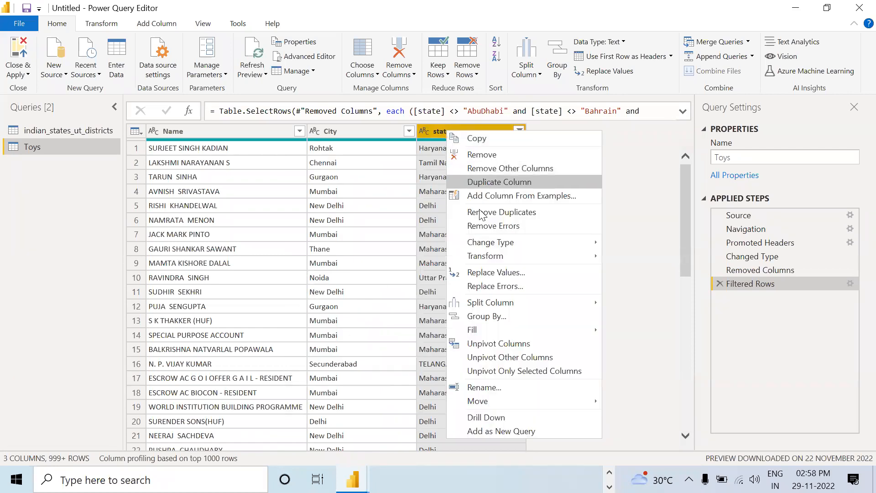
pyautogui.click(499, 275)
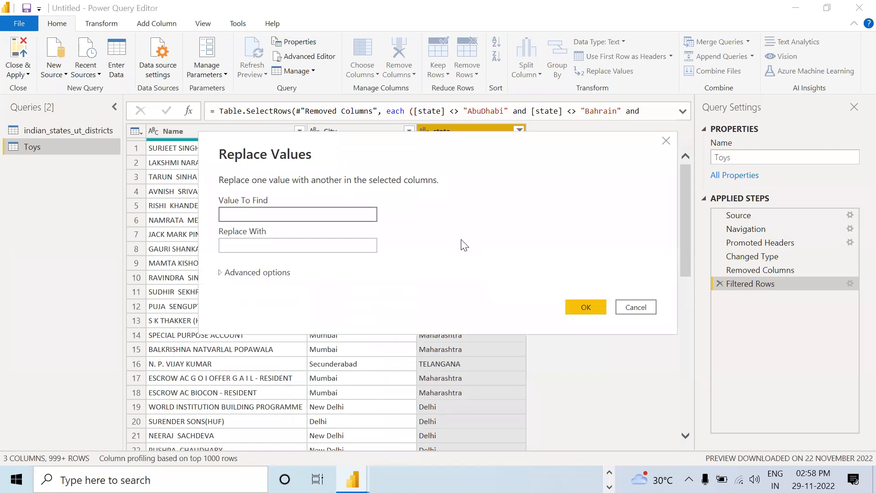
pyautogui.click(275, 216)
pyautogui.write('KARNATAKA')
pyautogui.click(251, 249)
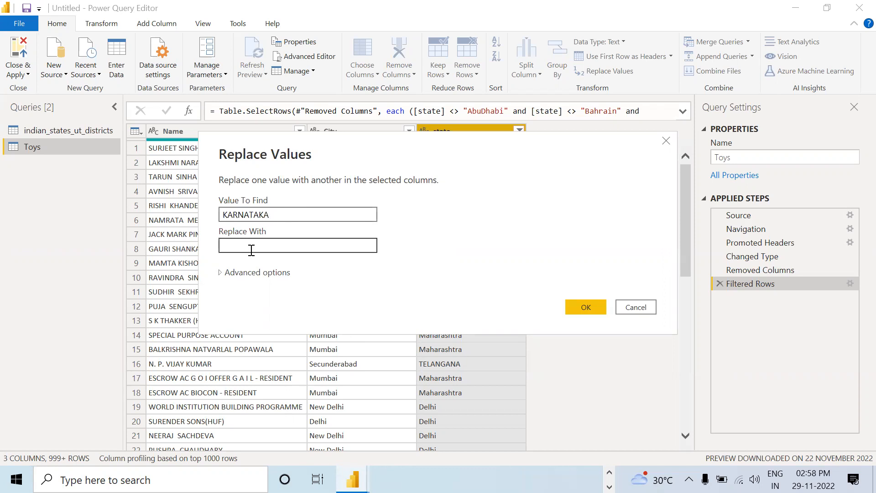
pyautogui.write('K')
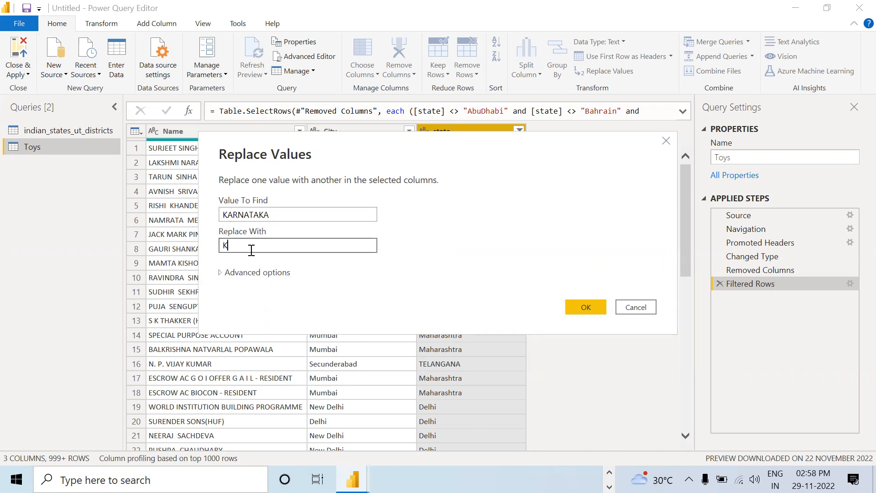
pyautogui.write('arnataka')
pyautogui.click(586, 309)
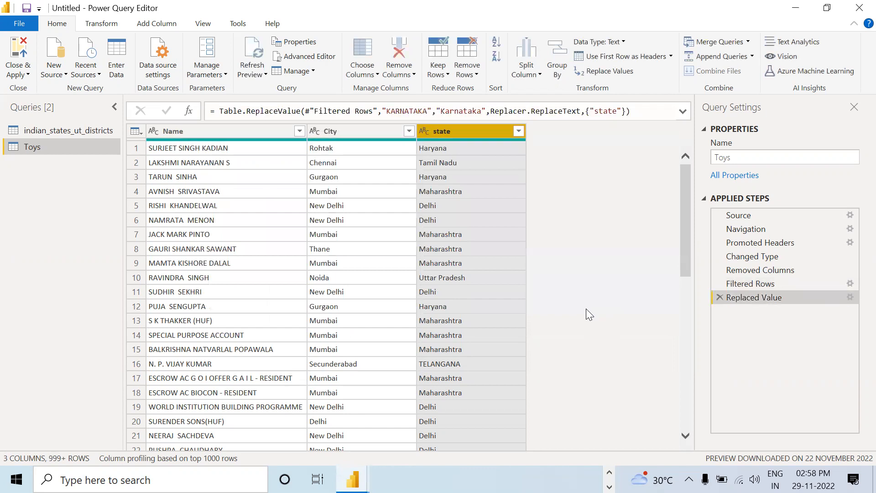
# Step: Check the state column's filter values for remaining spelling variants and apply the filter with all values selected
pyautogui.click(518, 130)
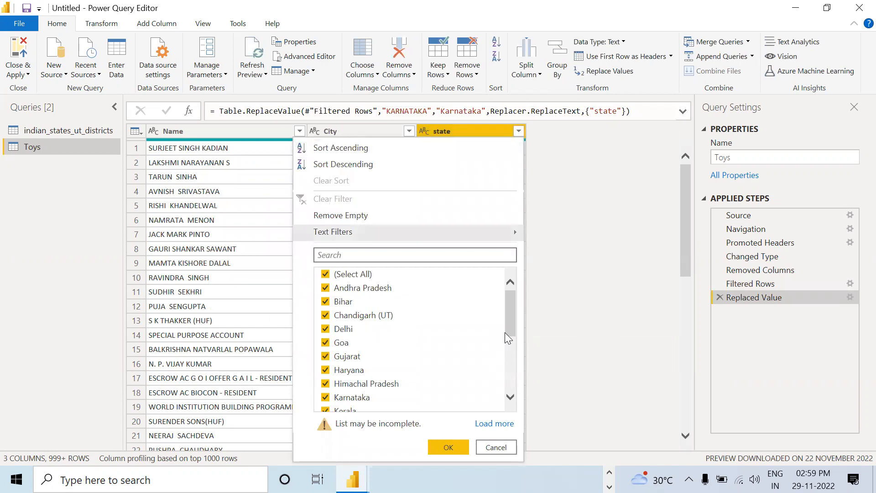
pyautogui.scroll(-2, 507, 345)
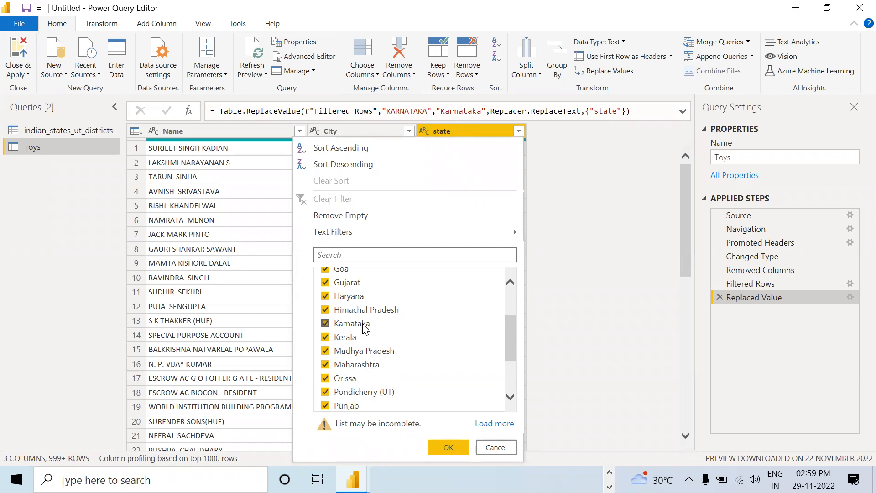
pyautogui.scroll(-2, 365, 328)
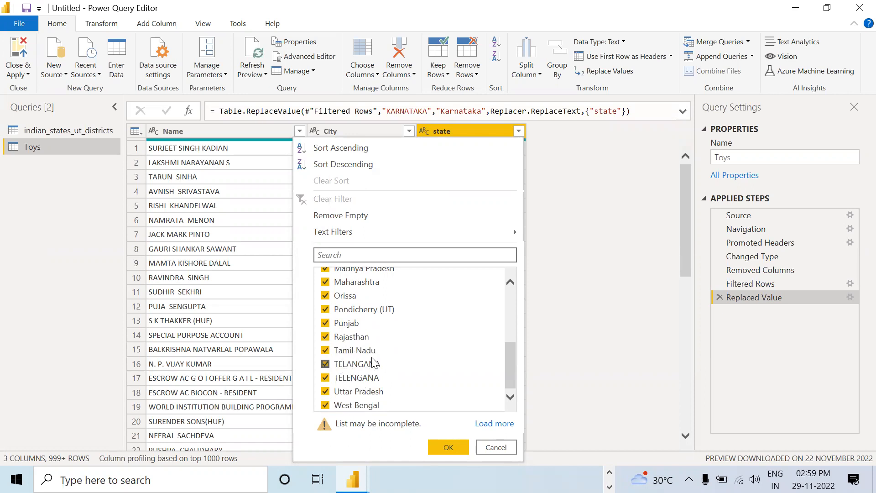
pyautogui.click(435, 446)
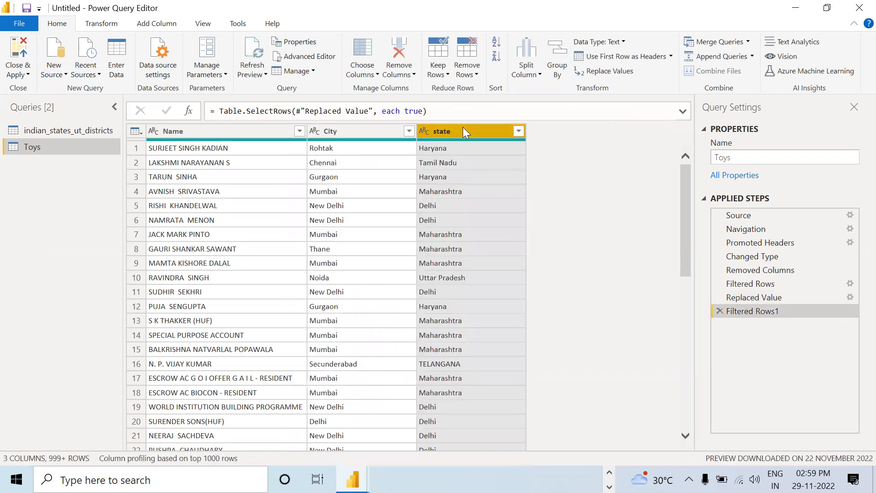
pyautogui.rightClick(462, 127)
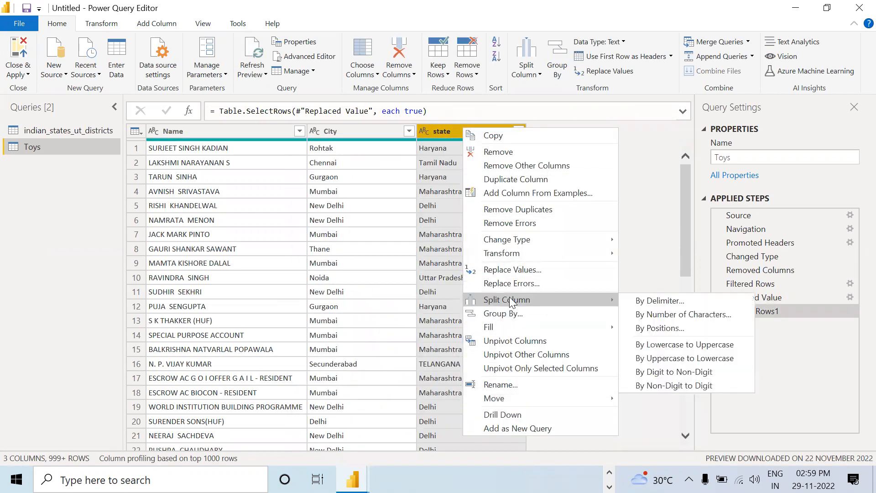
pyautogui.click(513, 283)
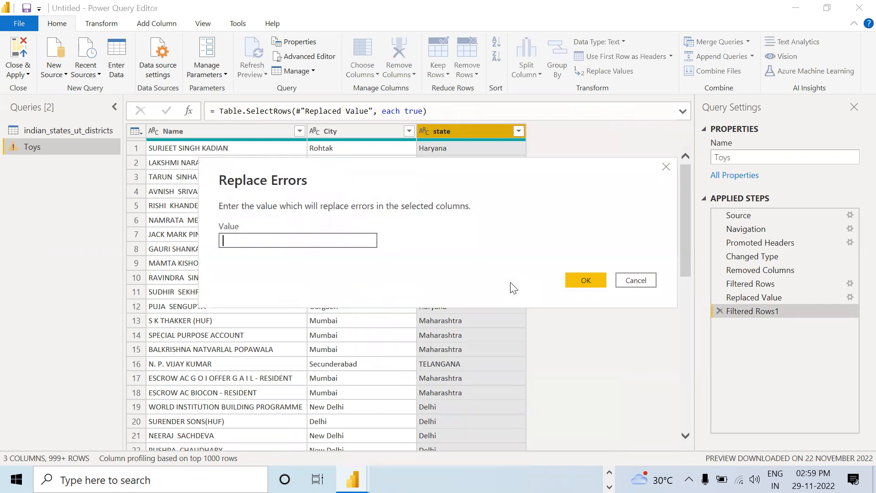
pyautogui.click(667, 168)
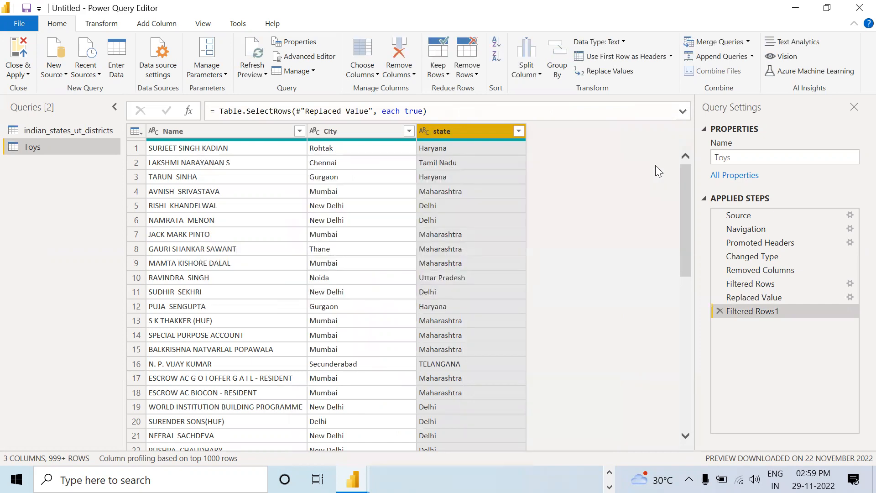
# Step: Replace the value TELANGANA with Telangana in the state column of the Toys query
pyautogui.rightClick(478, 134)
pyautogui.click(526, 273)
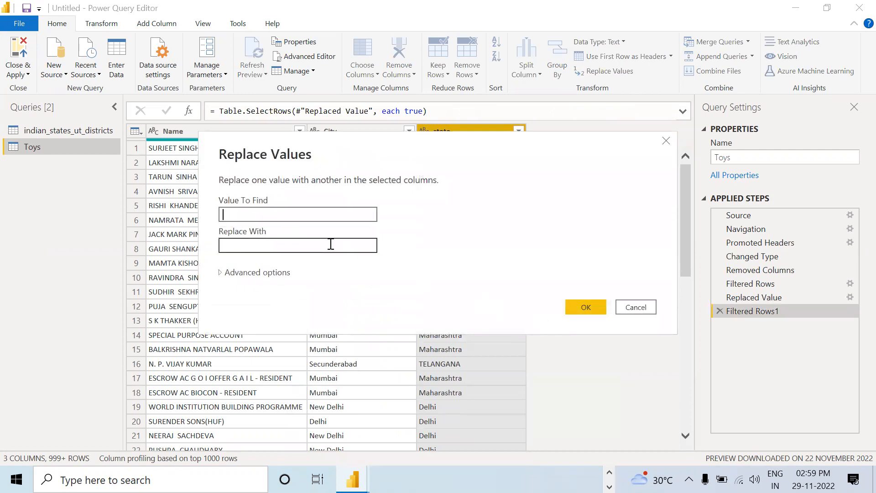
pyautogui.write('TELANGANA')
pyautogui.click(308, 248)
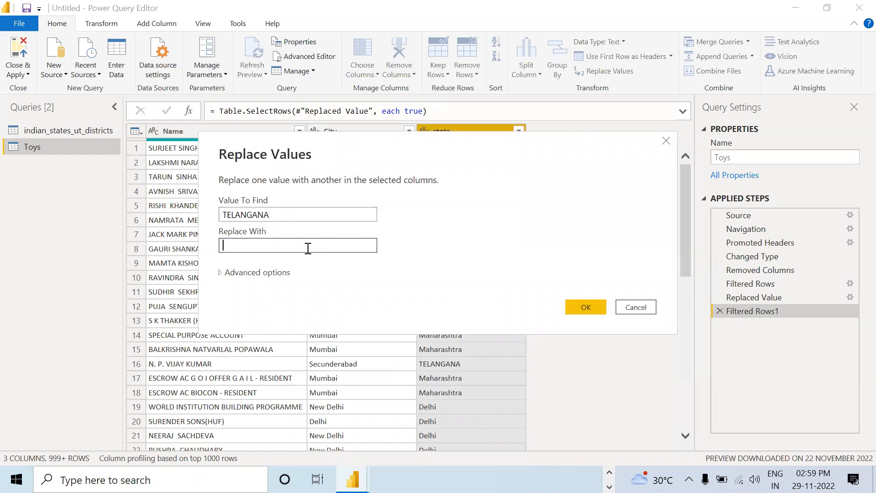
pyautogui.write('Telangana')
pyautogui.moveTo(308, 248); pyautogui.dragTo(201, 248)
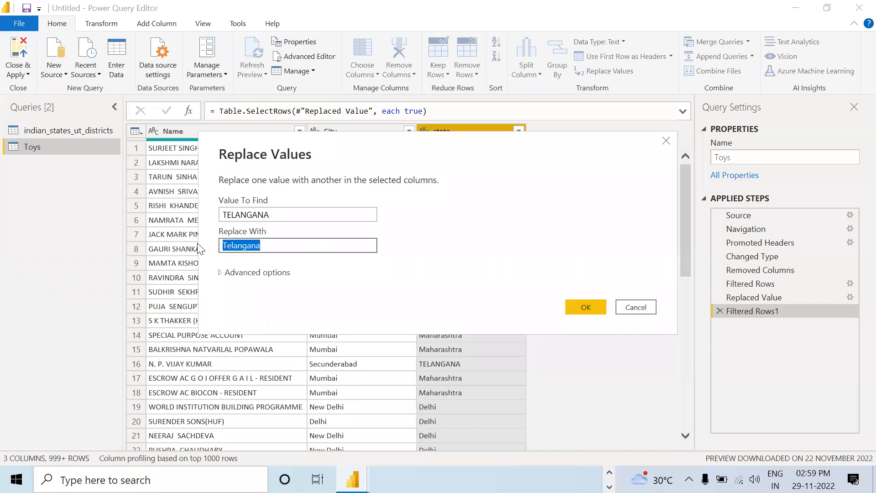
pyautogui.click(584, 306)
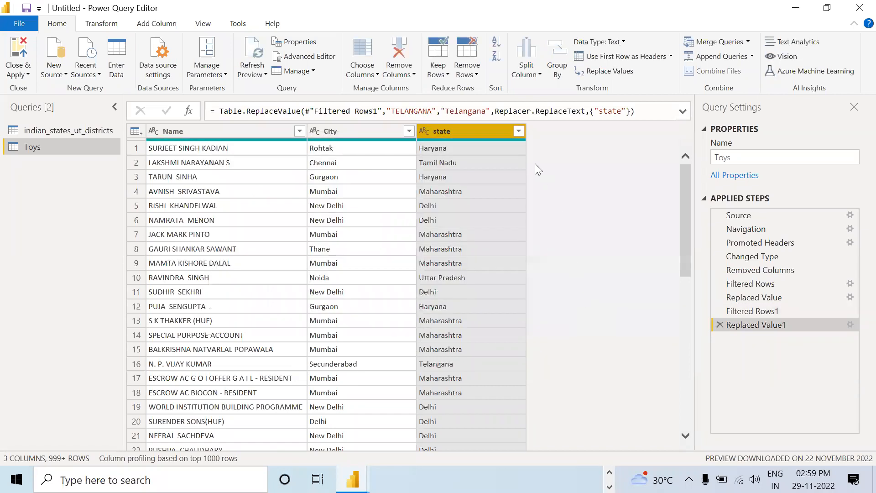
# Step: Check the state column's filter values for other spellings of Telangana, then dismiss the list without changes
pyautogui.click(518, 131)
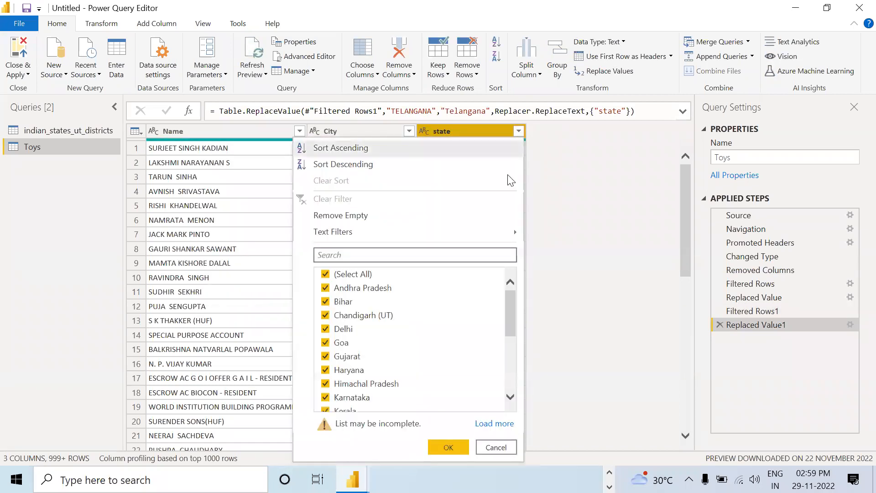
pyautogui.scroll(-4, 470, 338)
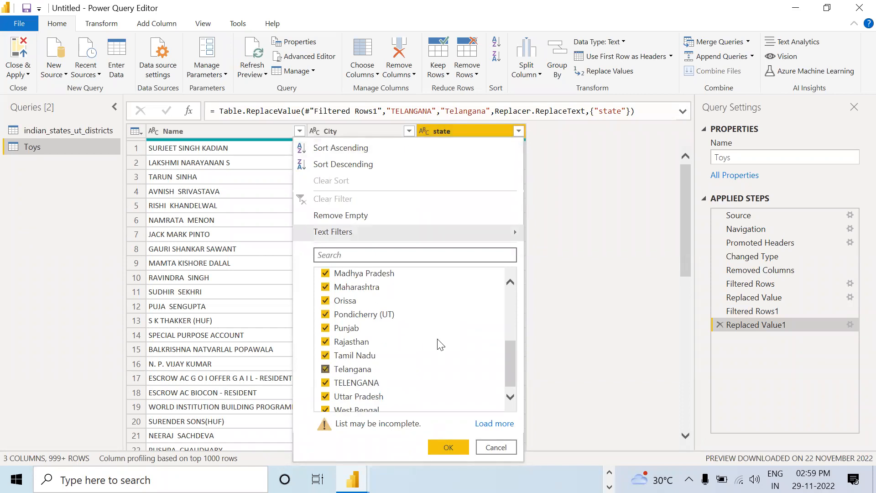
pyautogui.click(551, 287)
# Step: Replace the value TELENGANA with Telangana in the state column
pyautogui.rightClick(464, 128)
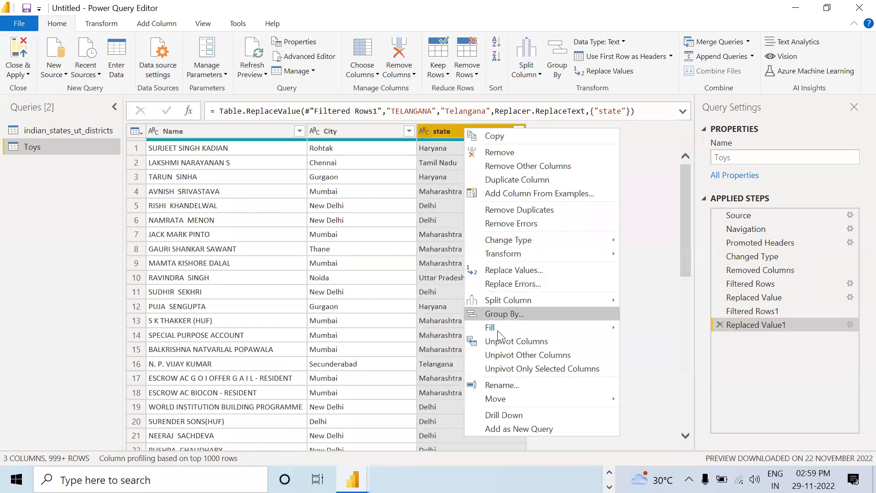
pyautogui.click(522, 270)
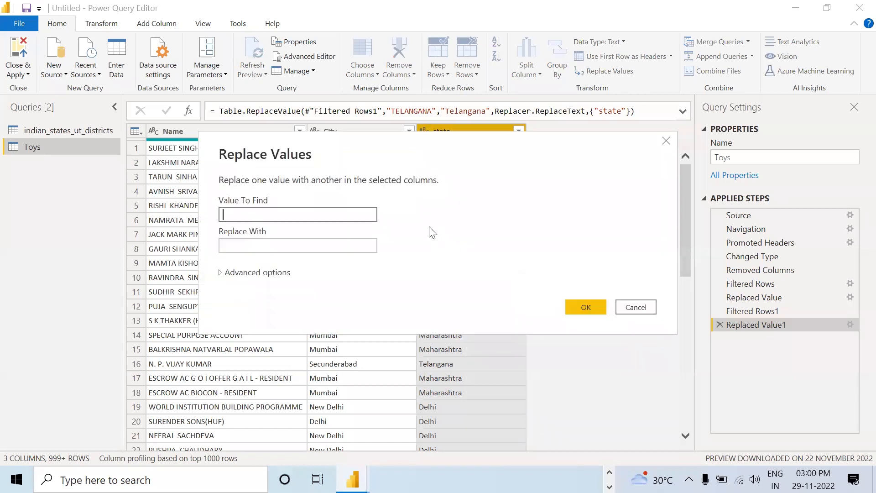
pyautogui.write('ttelengana')
pyautogui.press('BackSpace')
pyautogui.press('BackSpace')
pyautogui.press('BackSpace')
pyautogui.press('BackSpace')
pyautogui.press('BackSpace')
pyautogui.press('BackSpace')
pyautogui.press('BackSpace')
pyautogui.press('BackSpace')
pyautogui.press('BackSpace')
pyautogui.write('TELENGANA')
pyautogui.click(292, 247)
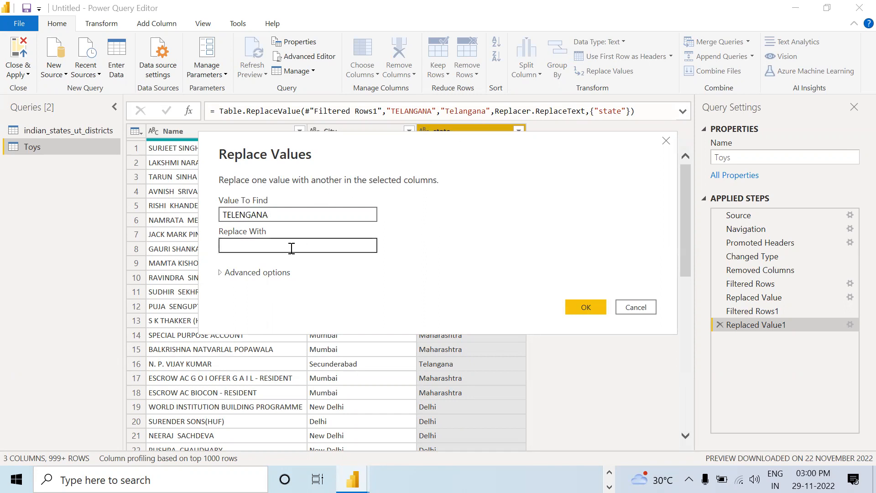
pyautogui.write('Telangana')
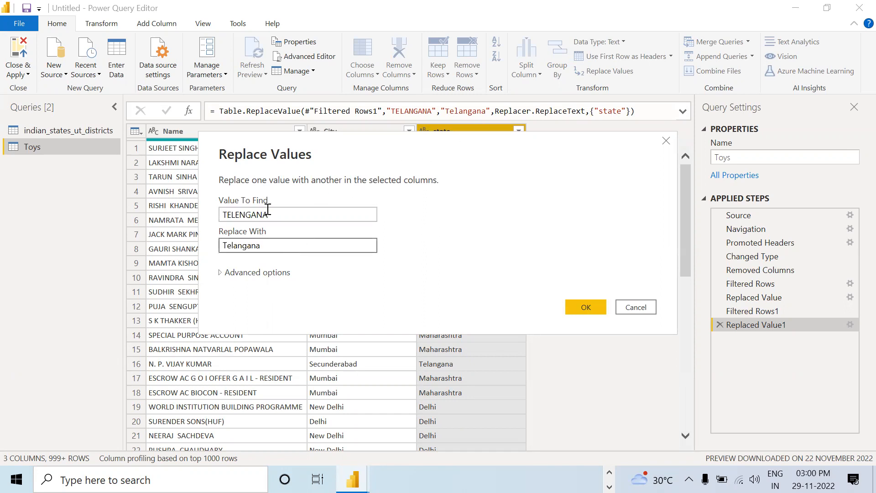
pyautogui.click(579, 307)
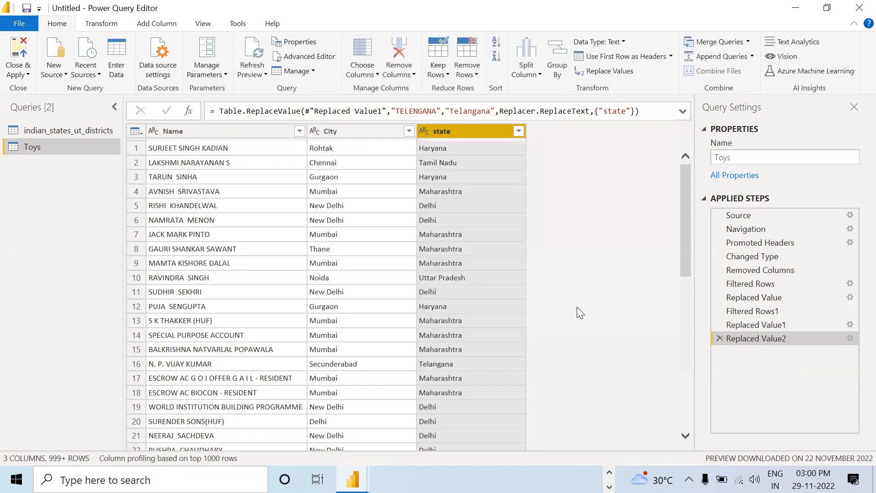
# Step: Review the state column's filter values once more for duplicate state spellings and dismiss the list
pyautogui.click(517, 131)
pyautogui.scroll(-4, 488, 276)
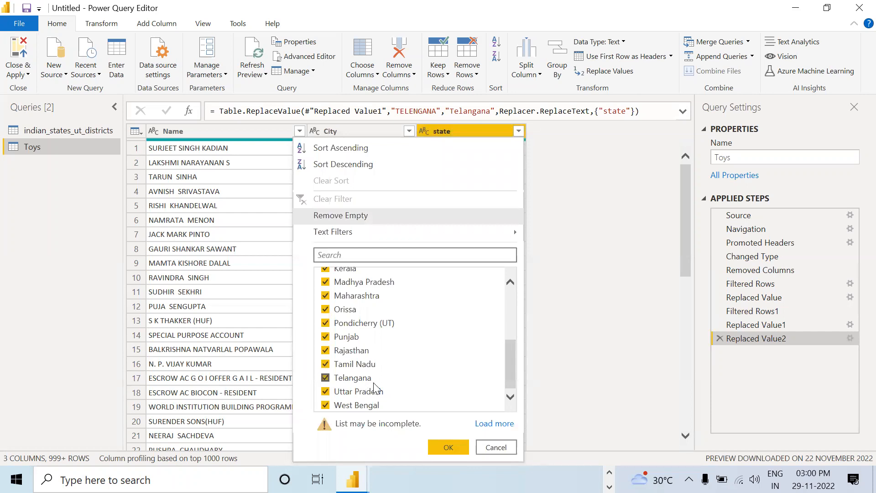
pyautogui.click(578, 166)
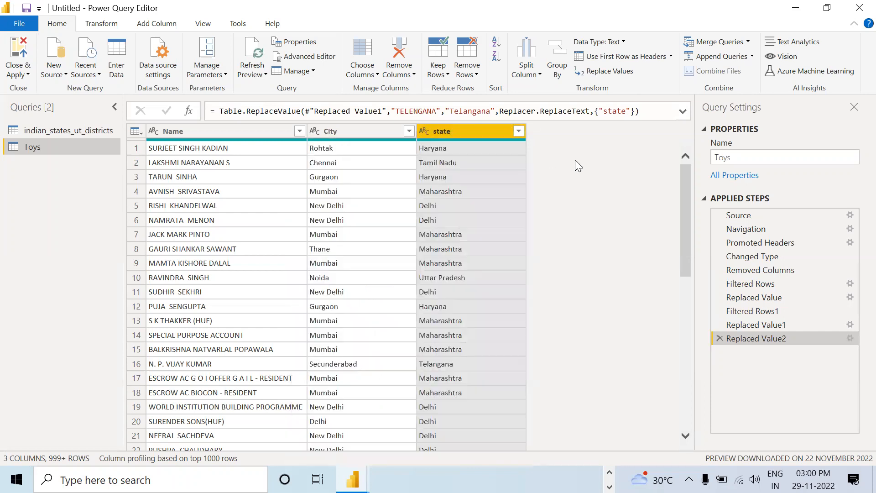
# Step: Close the query editor with its changes applied and display the loaded Toys table in the data view
pyautogui.click(17, 47)
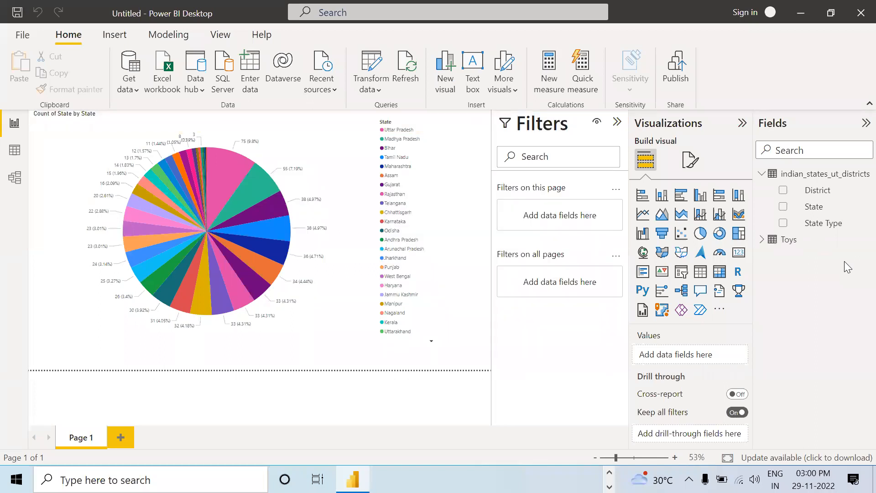
pyautogui.click(761, 239)
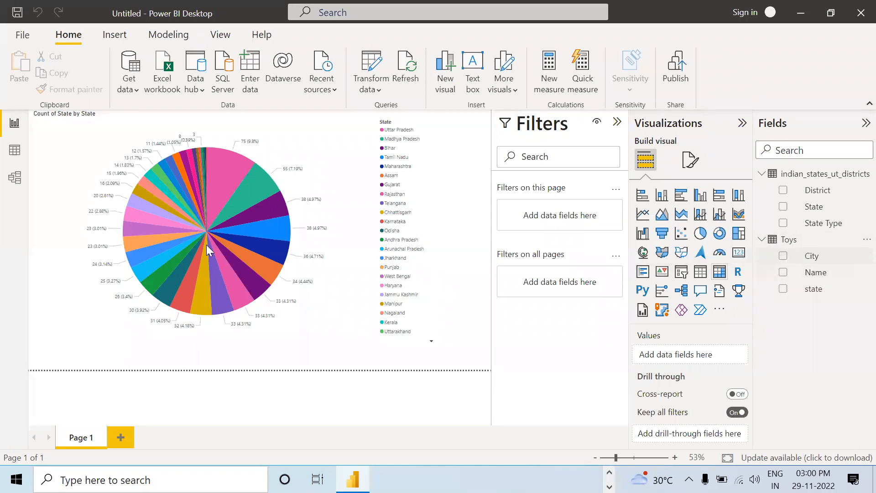
pyautogui.click(14, 151)
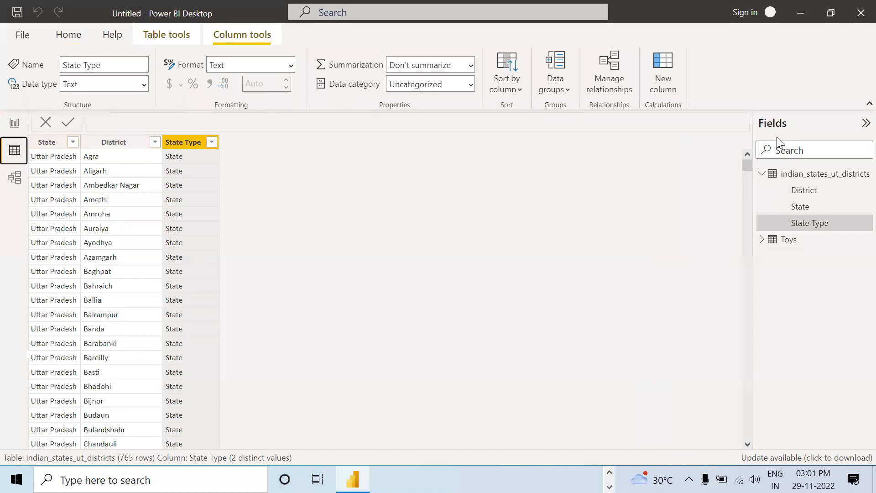
pyautogui.click(783, 239)
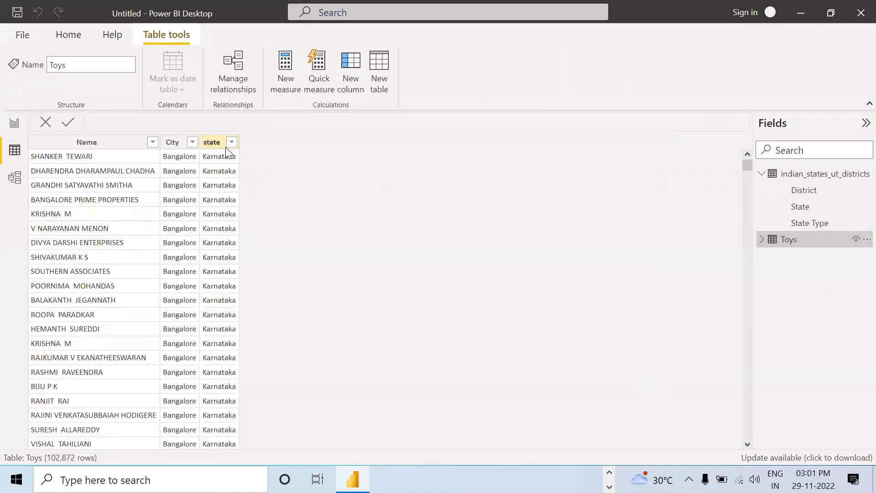
# Step: Examine the filter values of the state column in the loaded Toys table, then dismiss the list without changes
pyautogui.click(232, 144)
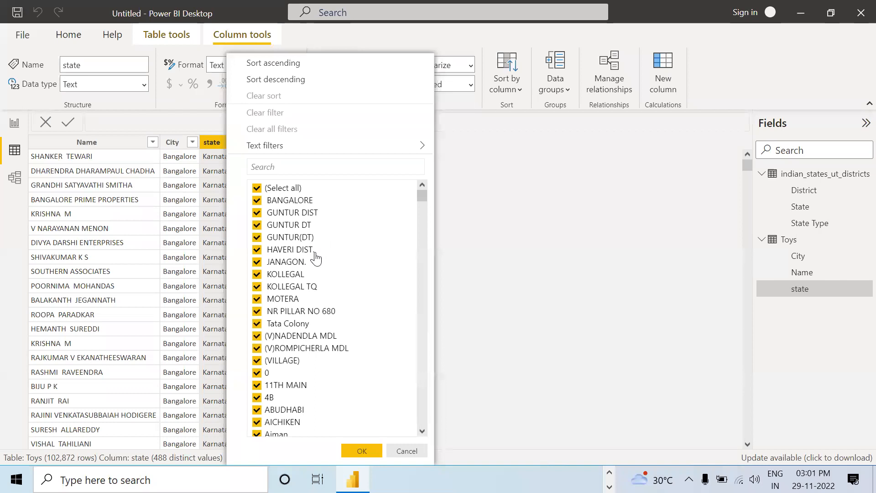
pyautogui.scroll(-5, 326, 286)
pyautogui.scroll(6, 325, 286)
pyautogui.click(502, 203)
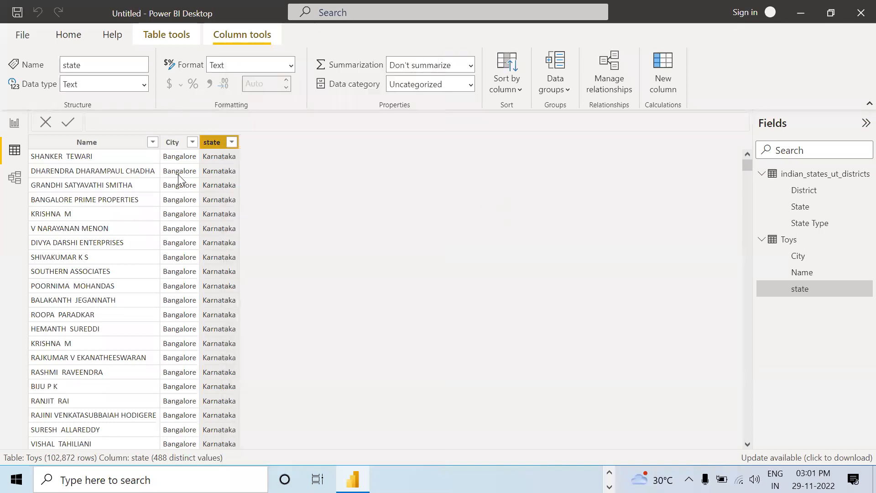
pyautogui.click(17, 123)
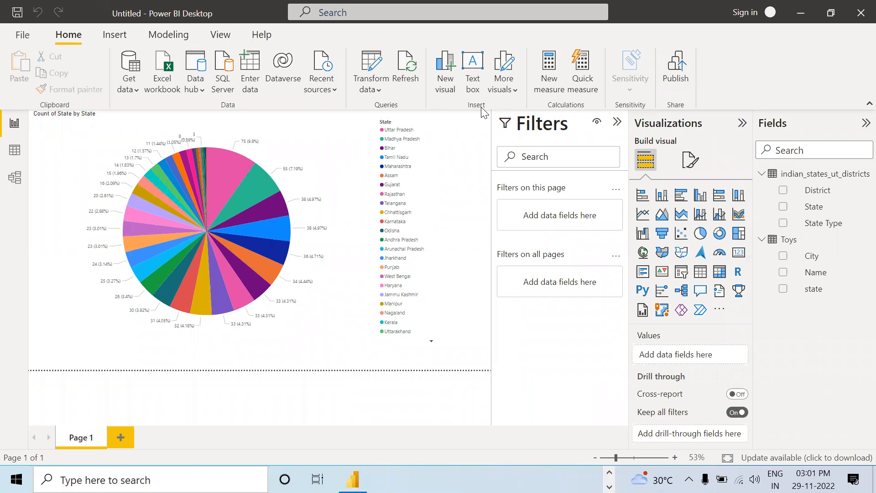
pyautogui.click(14, 150)
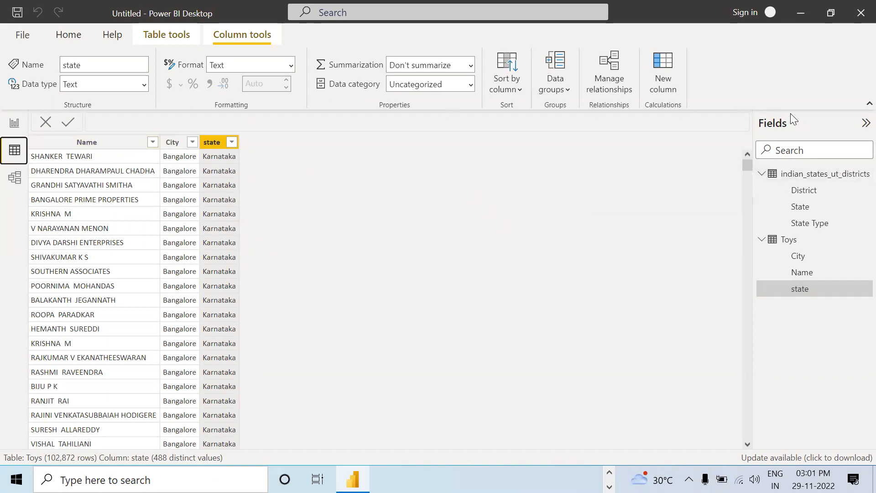
pyautogui.click(762, 174)
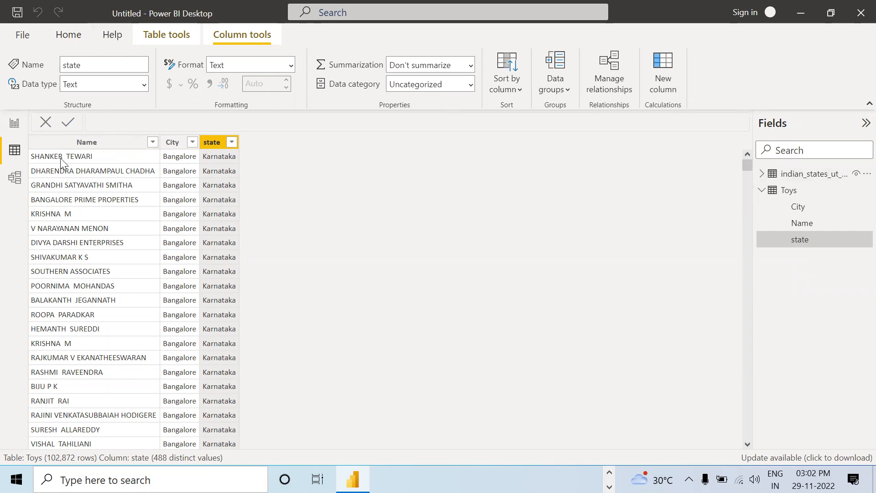
pyautogui.click(14, 123)
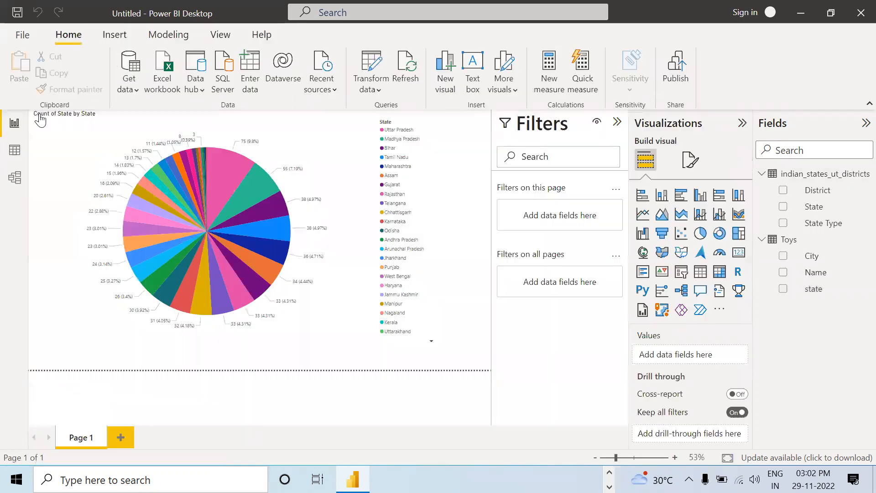
# Step: Try deleting the Promoted Headers1 step from the indian_states_ut_districts query, then close the query editor without applying the change
pyautogui.click(376, 43)
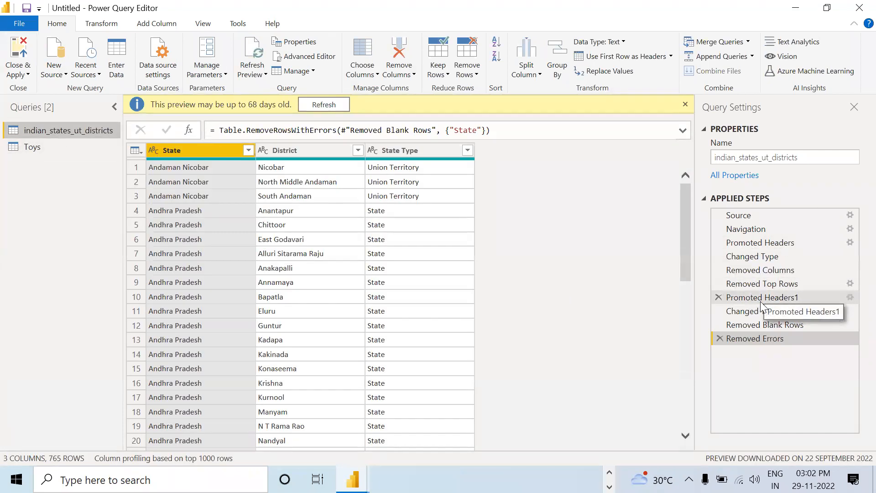
pyautogui.click(718, 297)
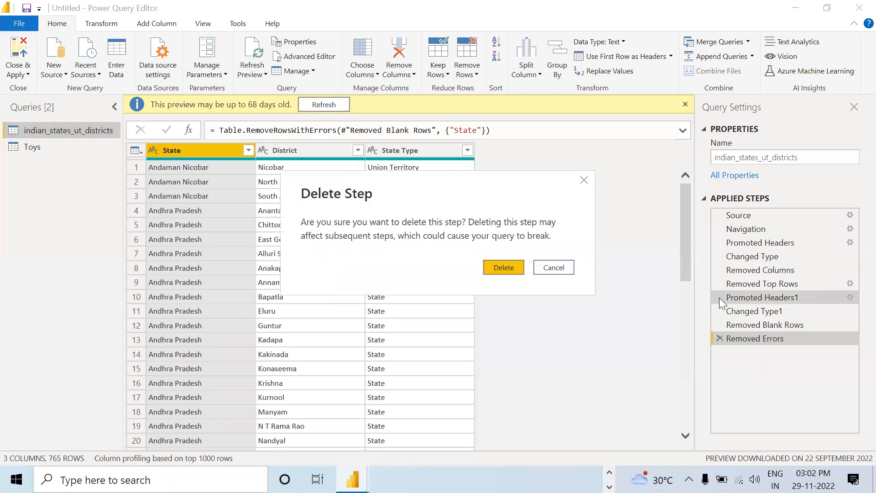
pyautogui.click(504, 268)
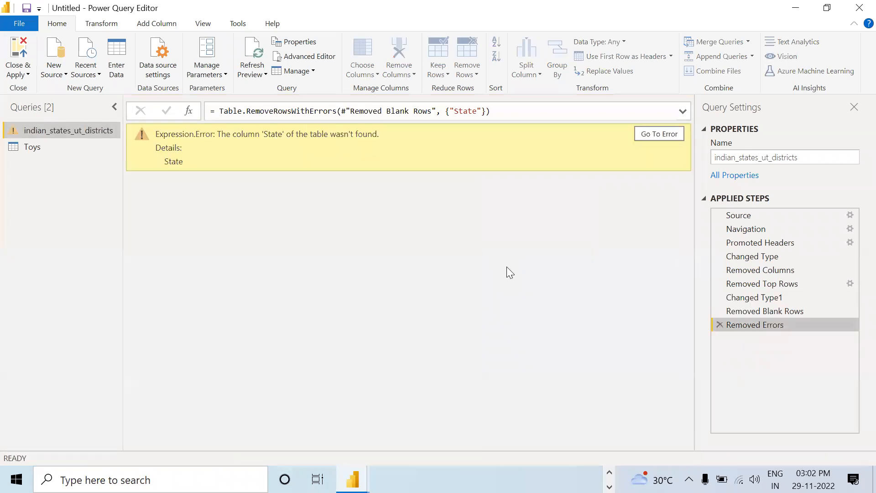
pyautogui.click(656, 135)
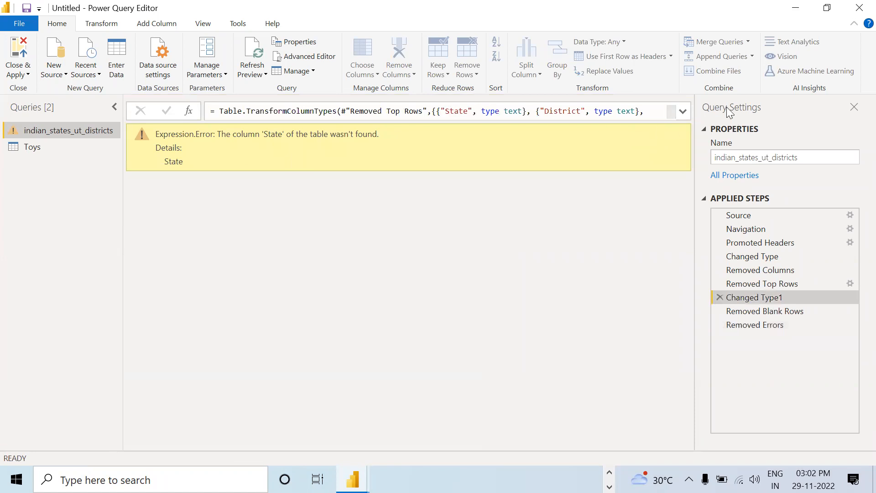
pyautogui.click(858, 9)
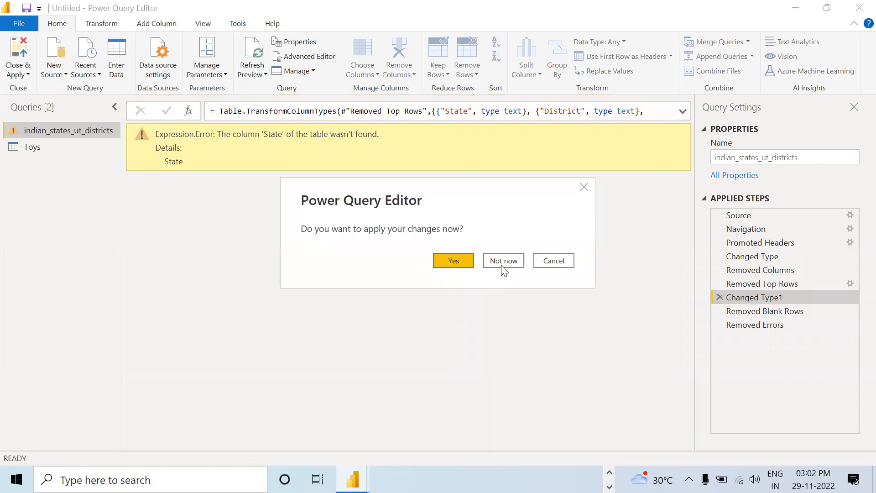
pyautogui.click(504, 263)
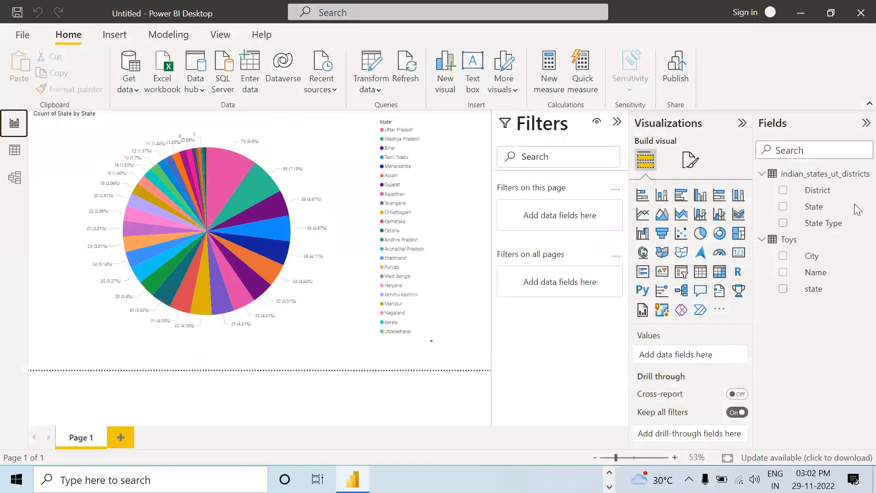
# Step: Try to delete the indian_states_ut_districts table from the model
pyautogui.click(858, 180)
pyautogui.click(864, 173)
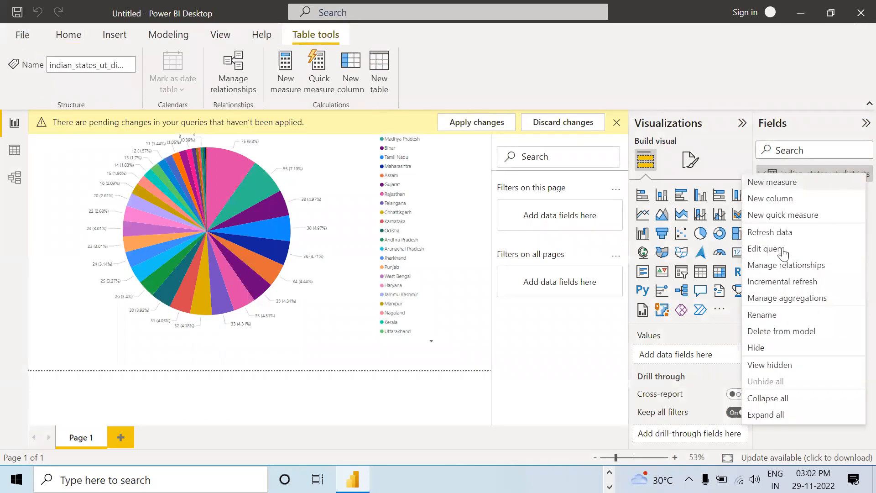
pyautogui.click(763, 337)
pyautogui.click(518, 268)
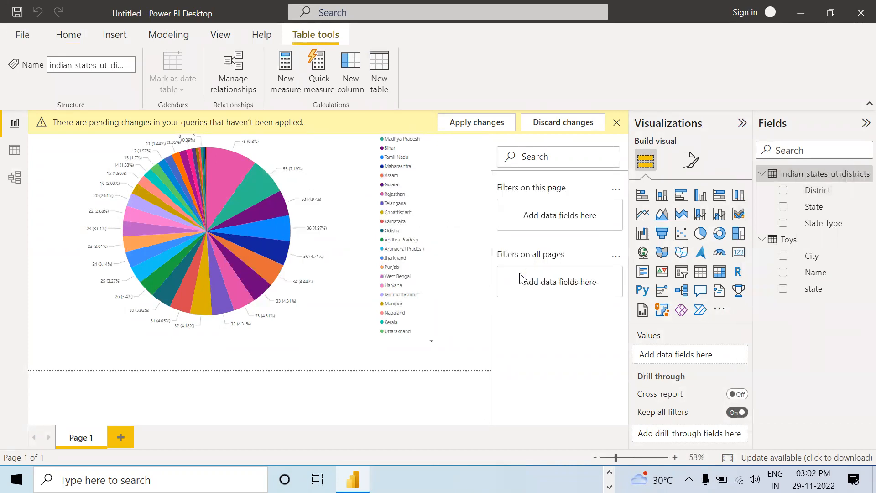
pyautogui.click(552, 269)
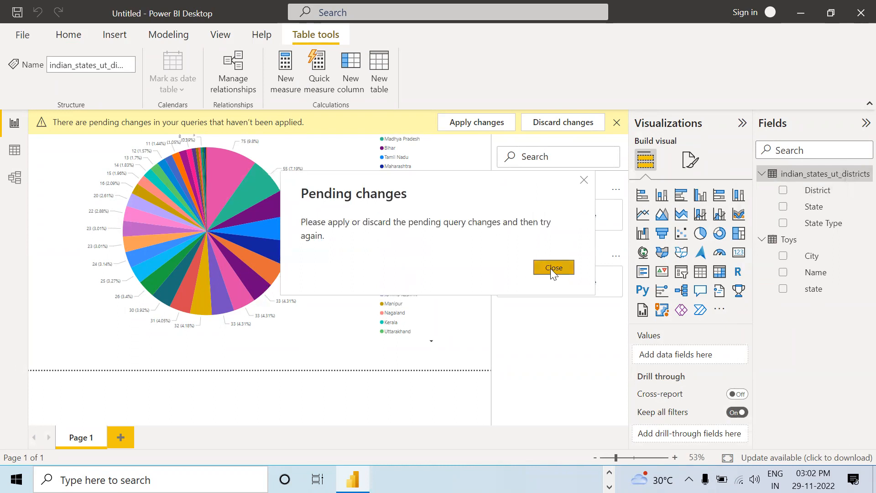
# Step: Close the report without saving its changes and minimize the File Explorer window to reach the desktop
pyautogui.click(859, 16)
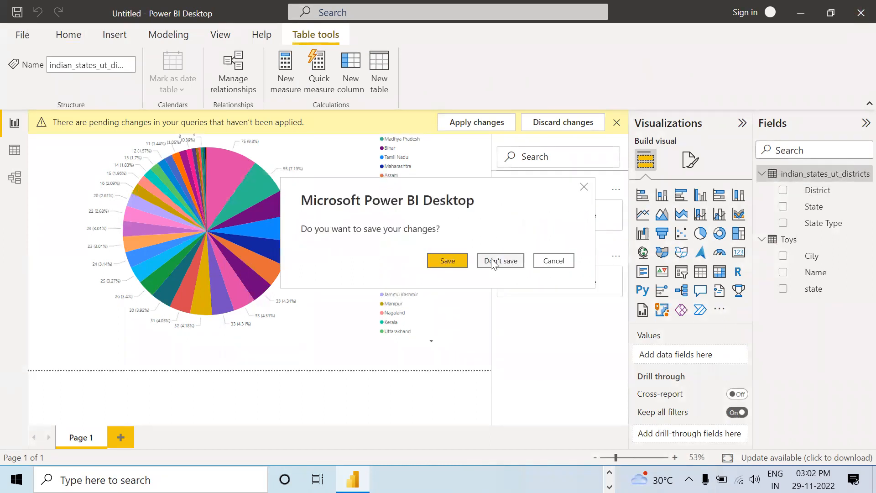
pyautogui.click(492, 261)
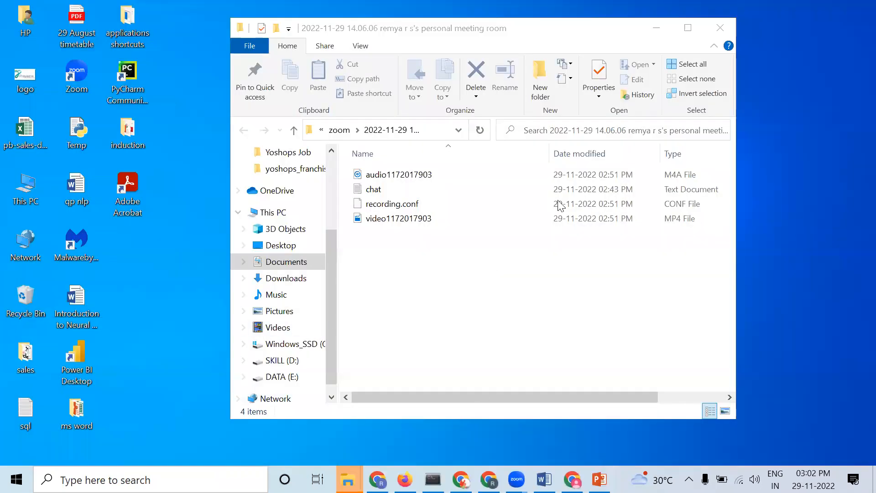
pyautogui.click(656, 29)
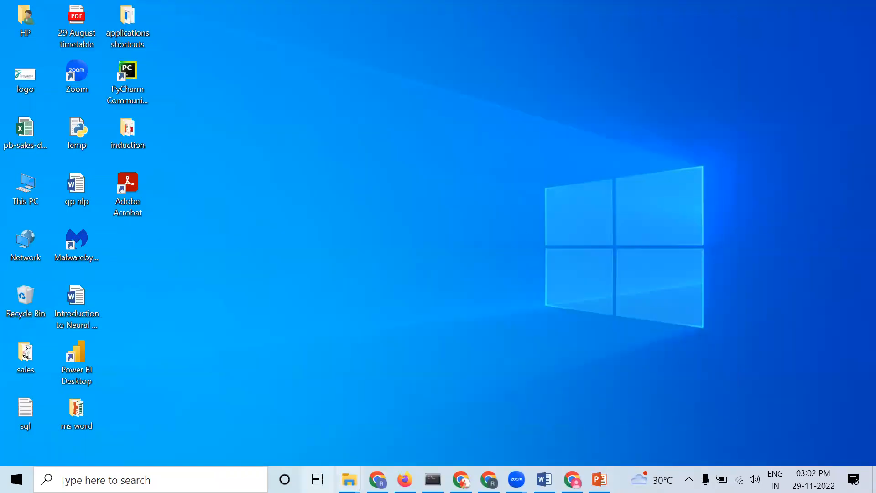
# Step: Launch Power BI Desktop and dismiss its start screen to get a blank report
pyautogui.doubleClick(70, 356)
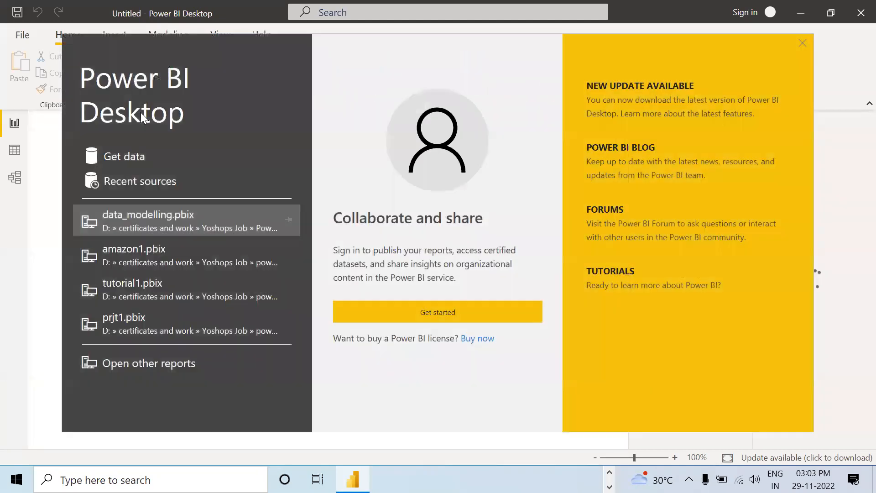
pyautogui.click(812, 40)
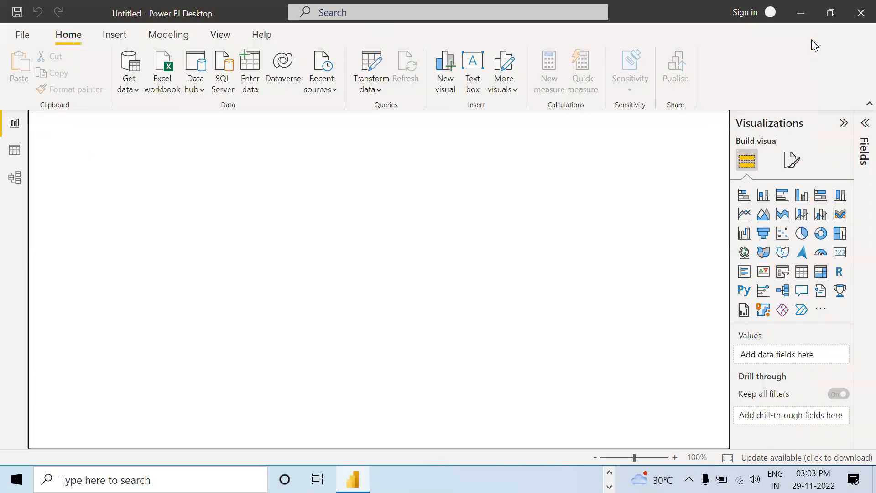
# Step: Import Sheet1 of the Indian-States-and-Districts-List Excel workbook from Downloads and open it for transformation in the Power Query Editor
pyautogui.click(130, 90)
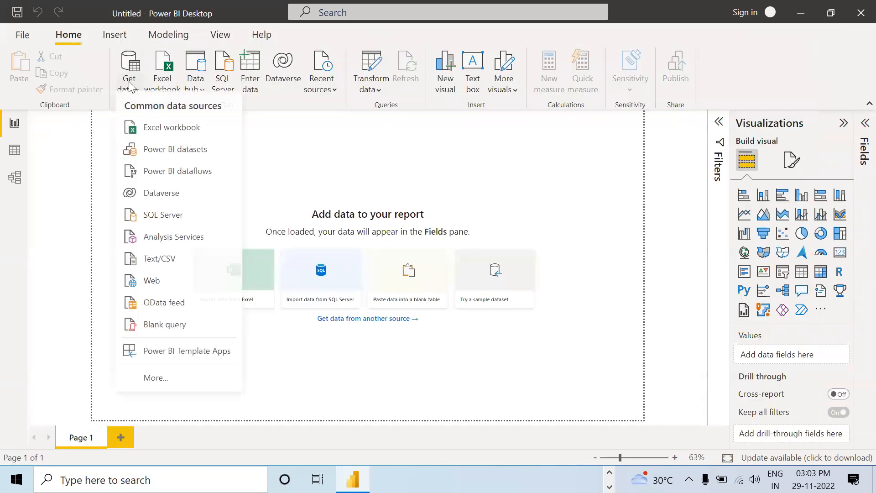
pyautogui.click(168, 134)
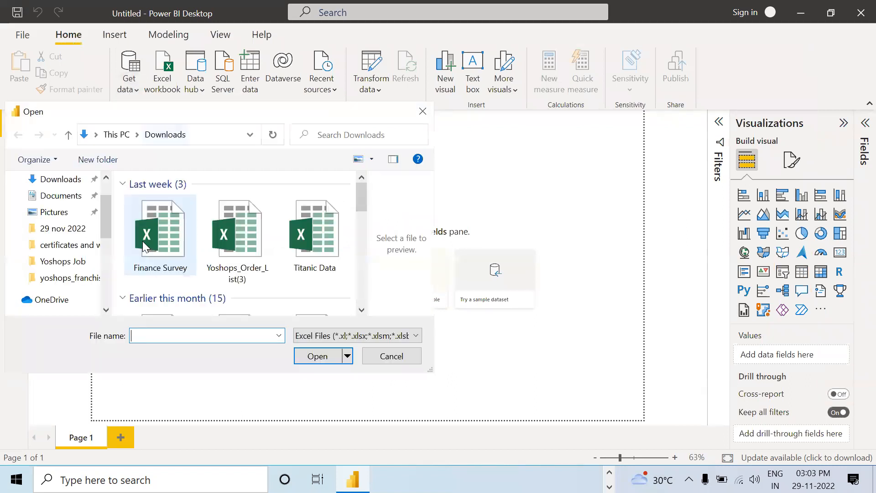
pyautogui.scroll(-8, 201, 199)
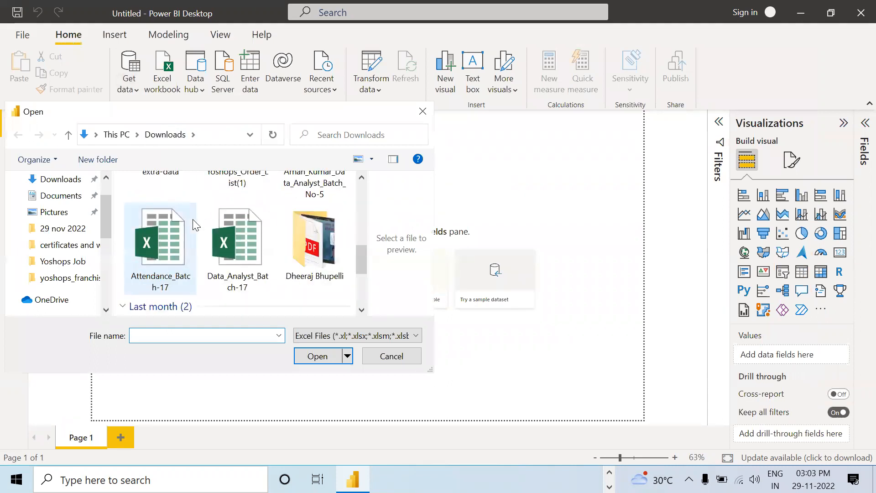
pyautogui.scroll(2, 196, 223)
pyautogui.scroll(-5, 196, 224)
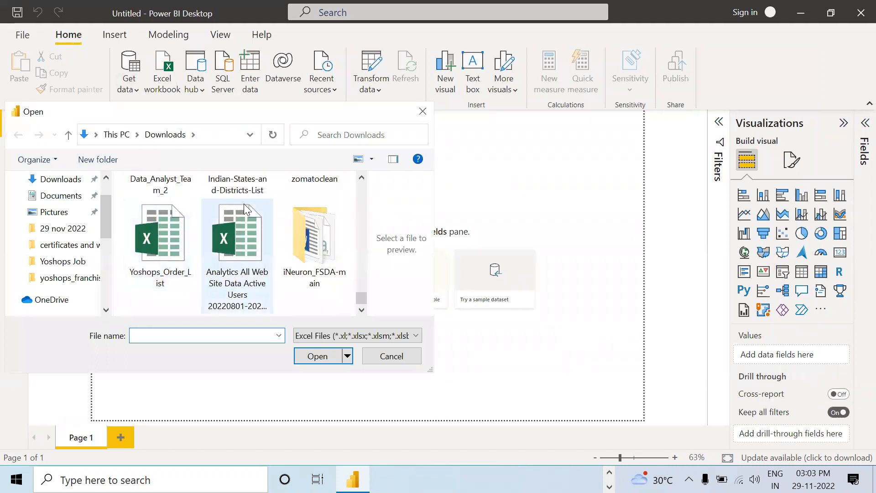
pyautogui.scroll(1, 243, 205)
pyautogui.click(242, 211)
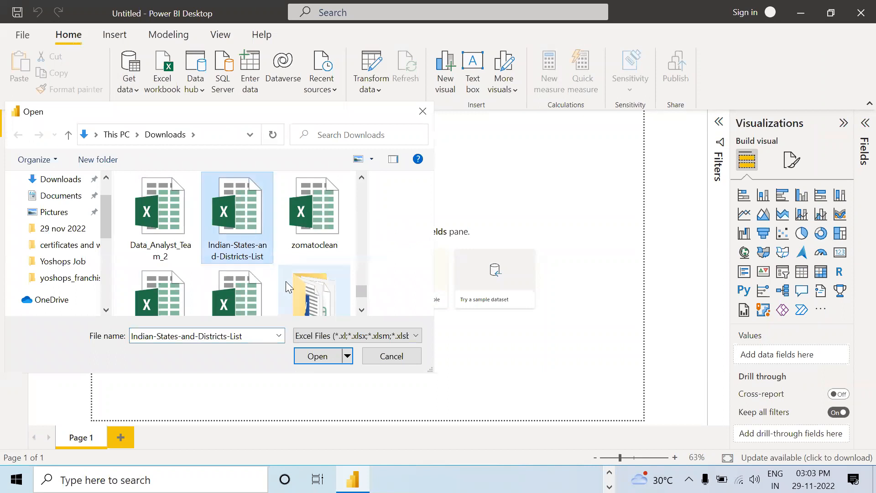
pyautogui.click(318, 359)
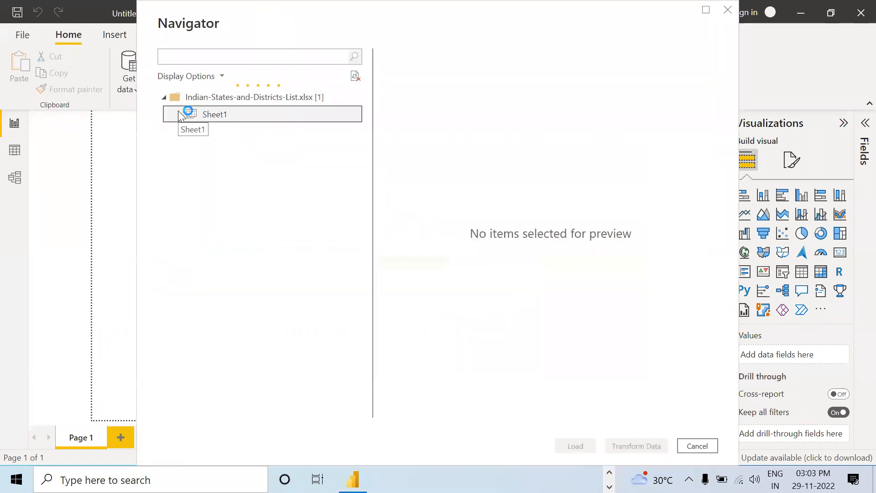
pyautogui.click(179, 114)
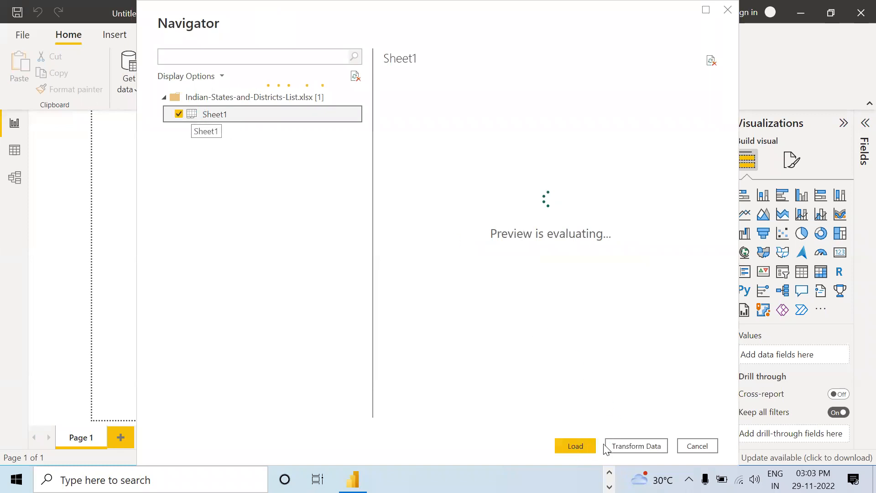
pyautogui.click(652, 446)
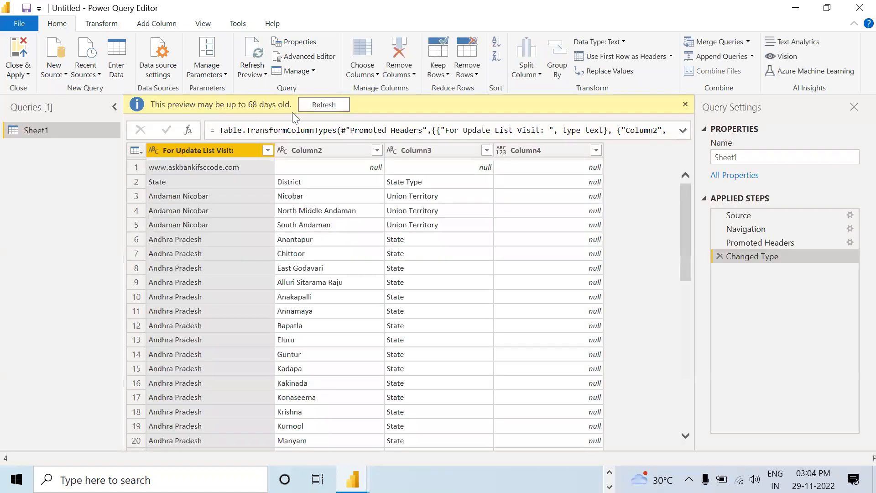
# Step: Remove the empty Column4 from the Sheet1 query
pyautogui.click(523, 150)
pyautogui.rightClick(524, 150)
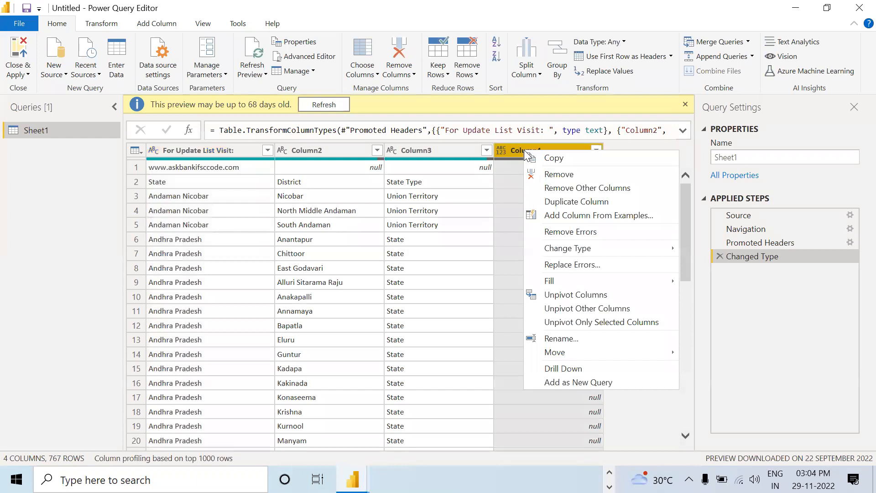
pyautogui.click(551, 175)
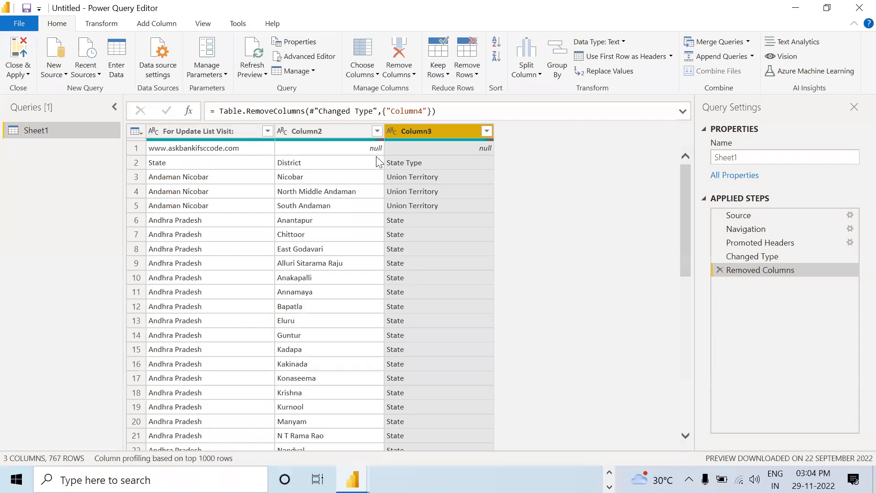
# Step: Remove the top 1 row of the Sheet1 query and promote its first remaining row to column headers
pyautogui.click(475, 74)
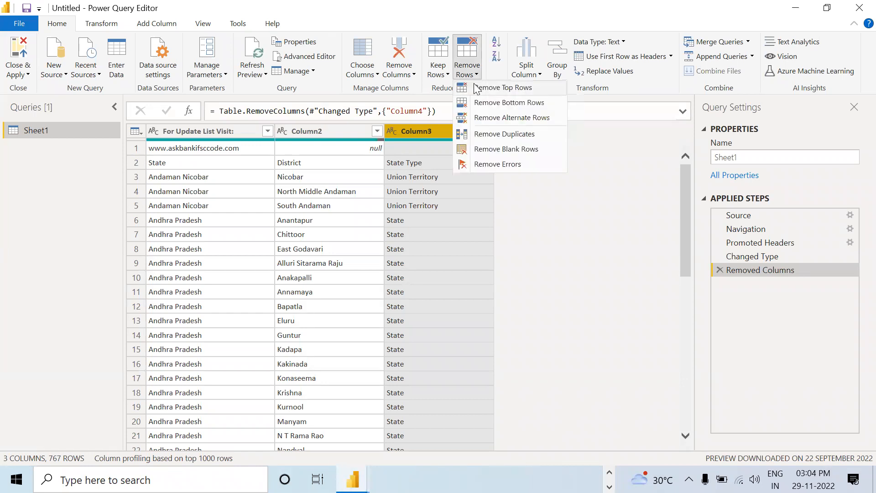
pyautogui.click(476, 88)
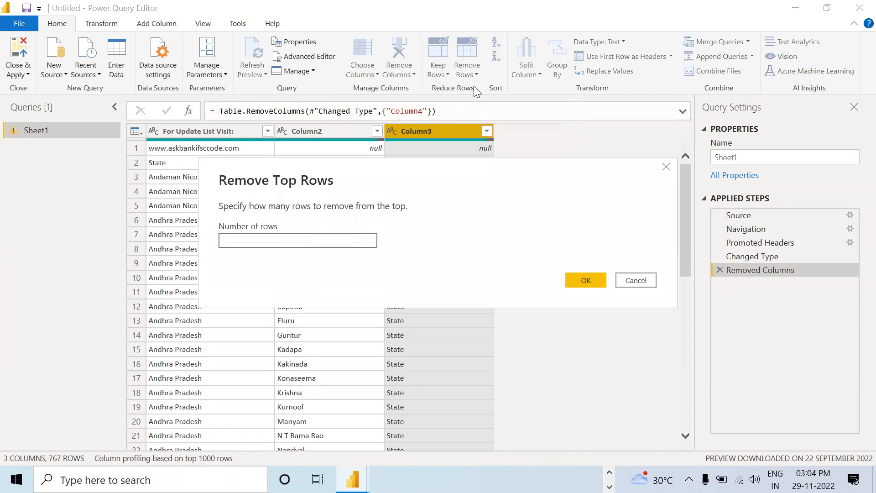
pyautogui.write('1')
pyautogui.click(586, 281)
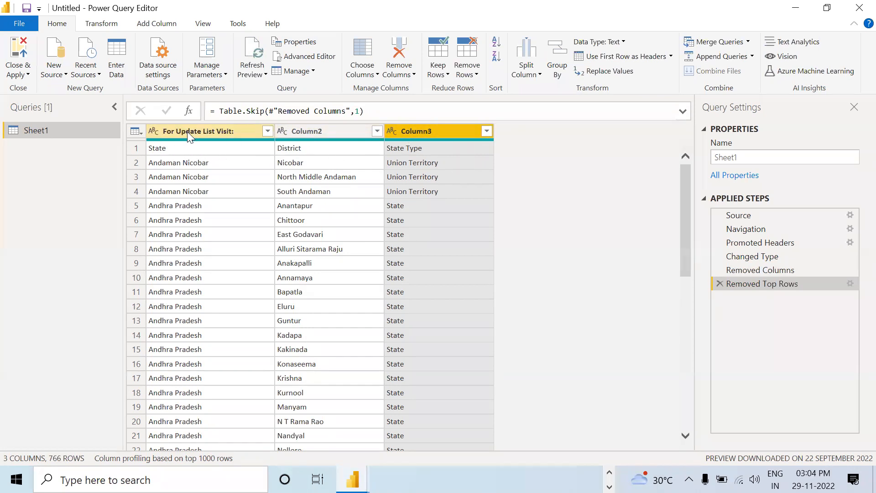
pyautogui.click(619, 59)
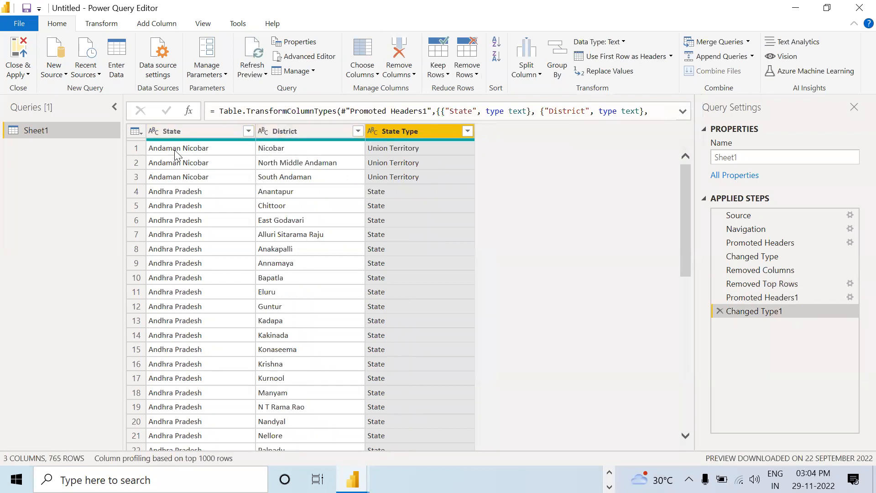
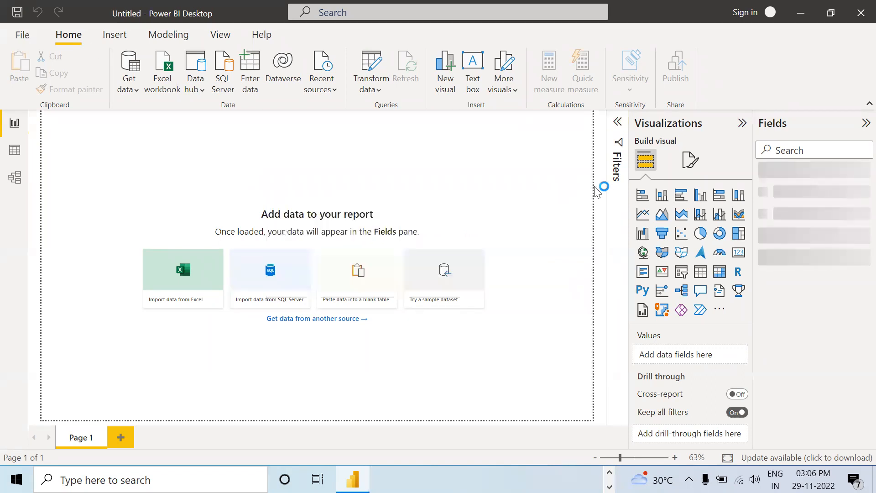
# Step: Build a stacked bar chart with State on the Y-axis and the count of State on the X-axis, and enlarge it
pyautogui.click(649, 199)
pyautogui.click(762, 174)
pyautogui.moveTo(799, 208); pyautogui.dragTo(687, 360)
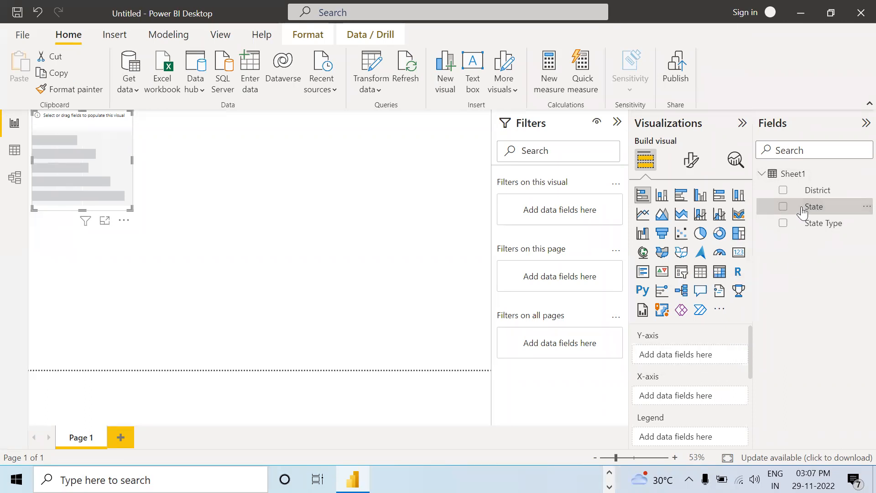
pyautogui.moveTo(804, 208); pyautogui.dragTo(695, 392)
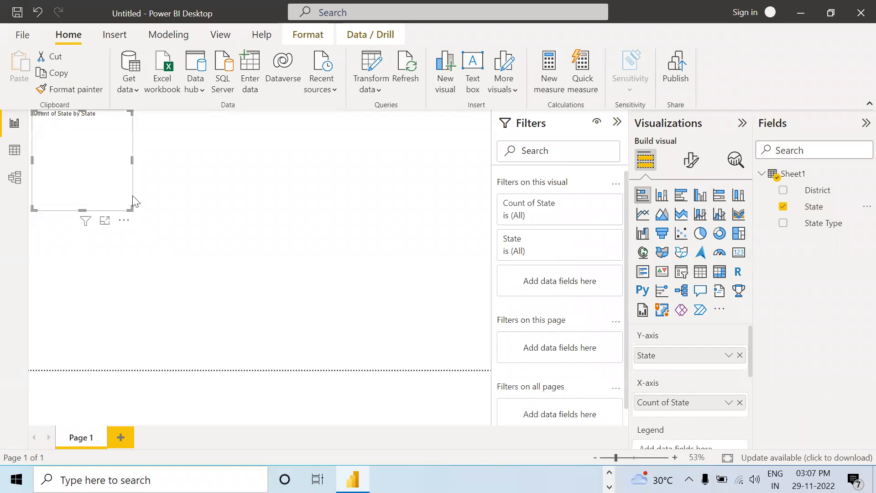
pyautogui.moveTo(129, 208); pyautogui.dragTo(189, 237)
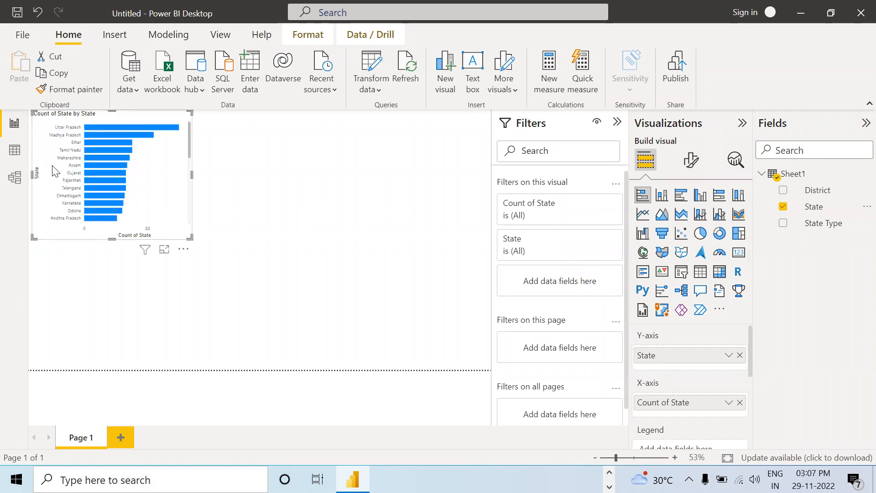
# Step: Save the report as a Power BI file named 1 in the Downloads folder
pyautogui.click(22, 36)
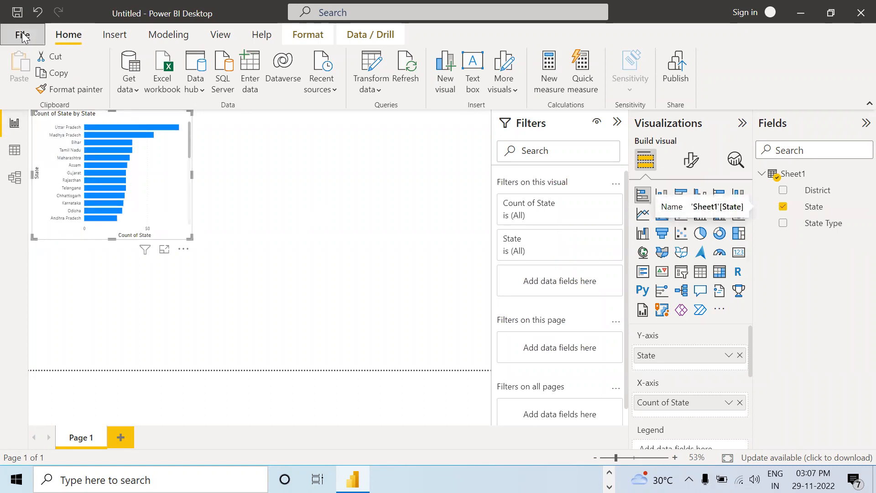
pyautogui.click(25, 108)
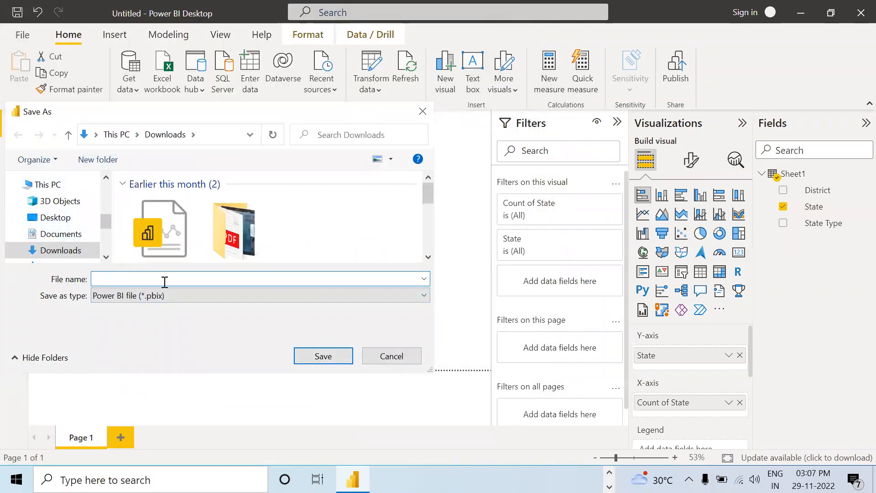
pyautogui.write('1')
pyautogui.click(348, 234)
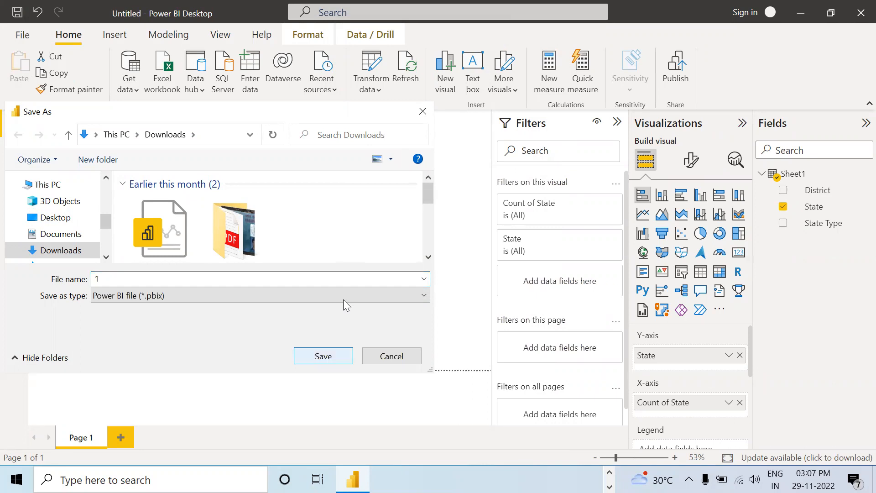
pyautogui.press('Return')
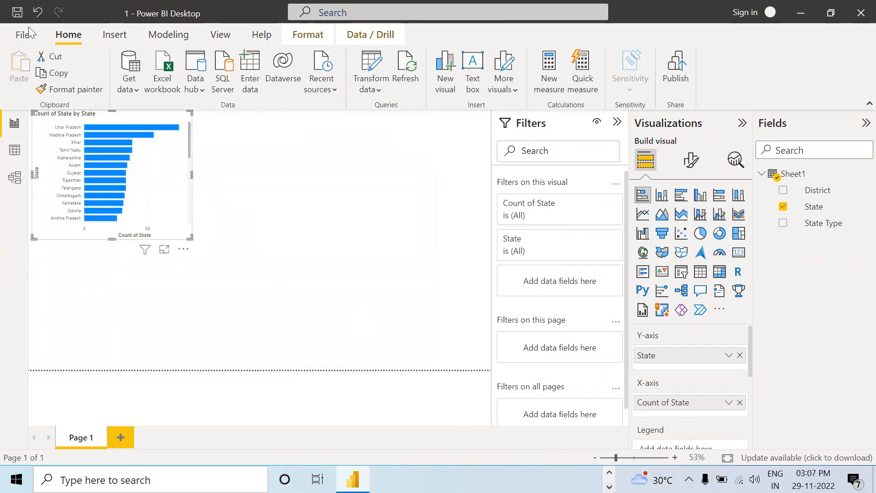
# Step: Export the report to PDF and save the resulting document as 1 in the Downloads folder
pyautogui.click(16, 35)
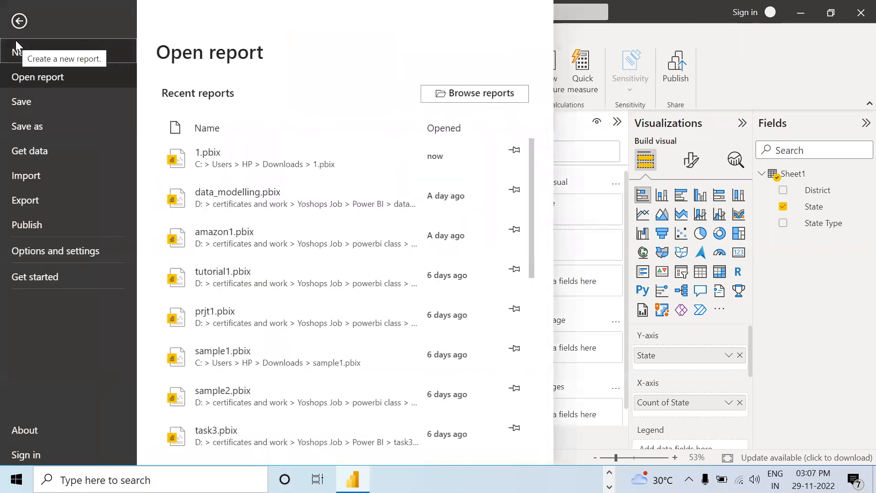
pyautogui.click(36, 199)
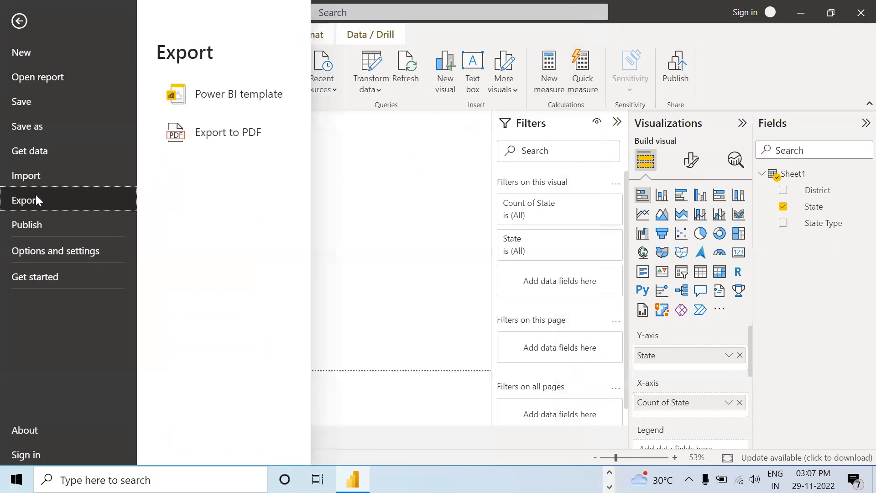
pyautogui.click(200, 137)
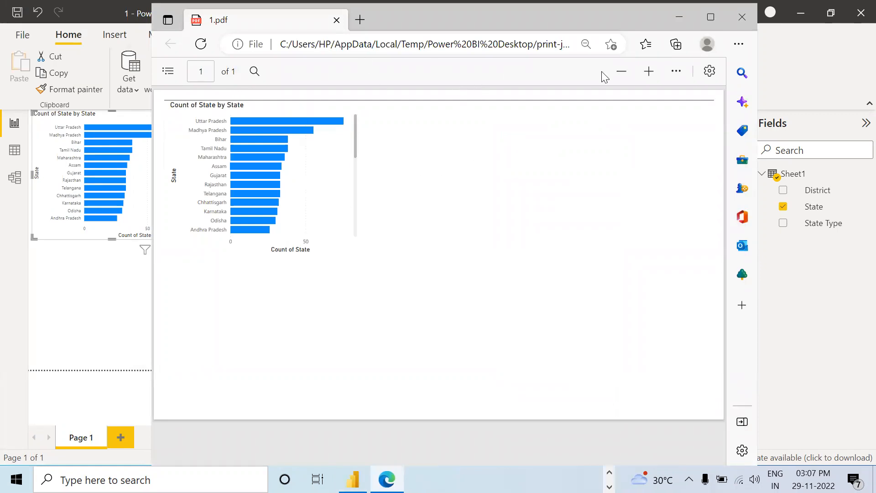
pyautogui.click(708, 16)
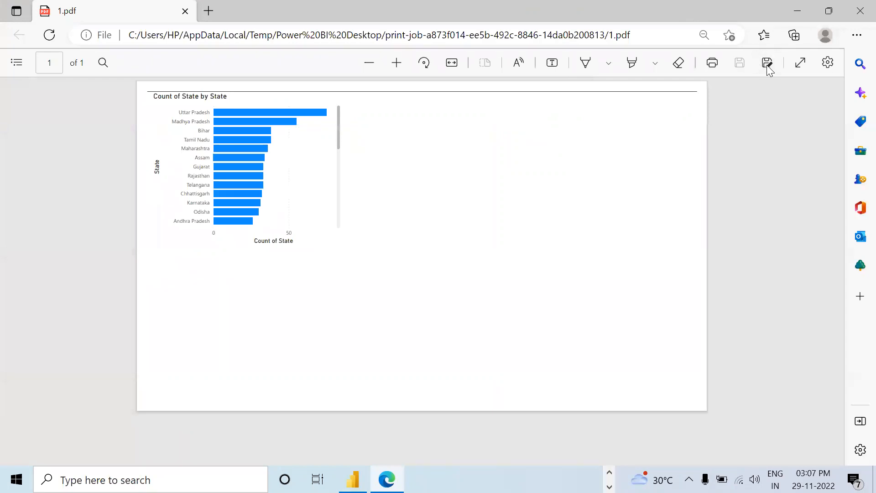
pyautogui.click(767, 65)
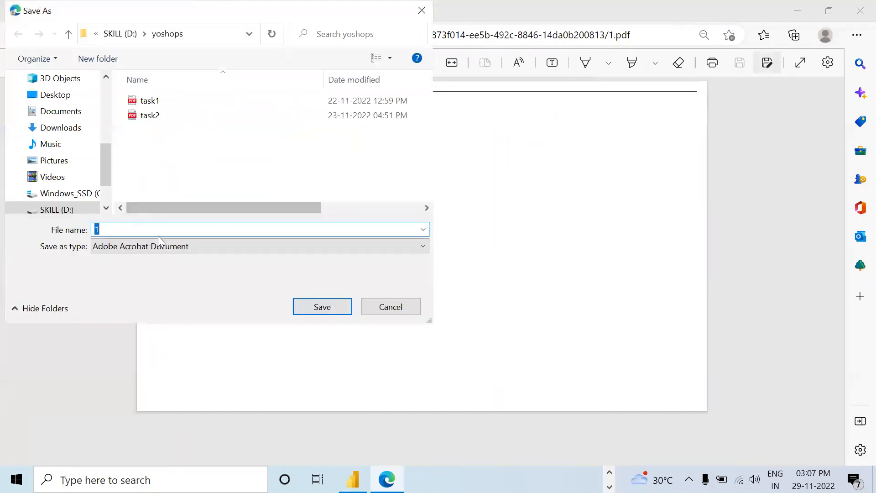
pyautogui.click(75, 128)
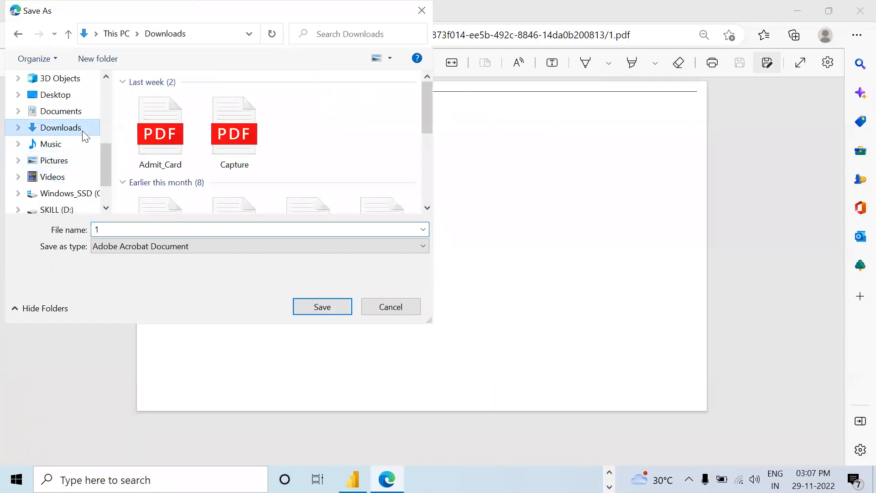
pyautogui.click(310, 306)
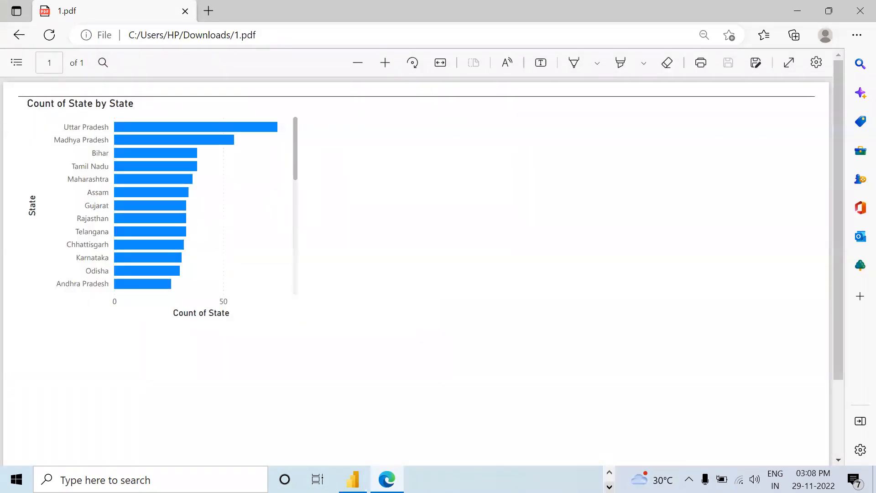
# Step: Switch to the Downloads folder in File Explorer and create a new folder named TASK1 there
pyautogui.click(609, 486)
pyautogui.click(609, 472)
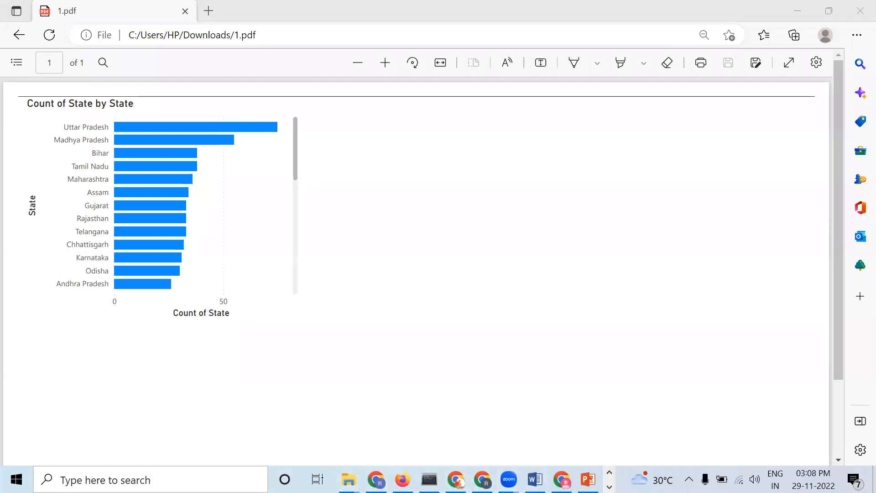
pyautogui.moveTo(347, 479)
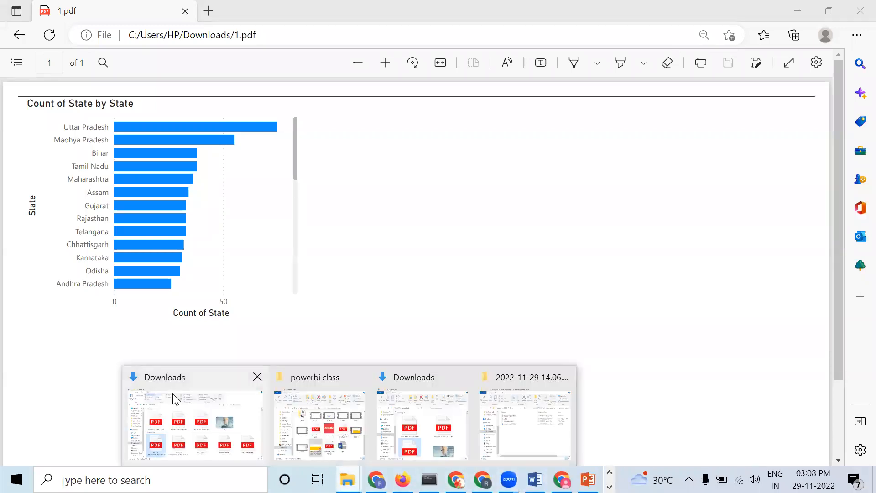
pyautogui.click(181, 413)
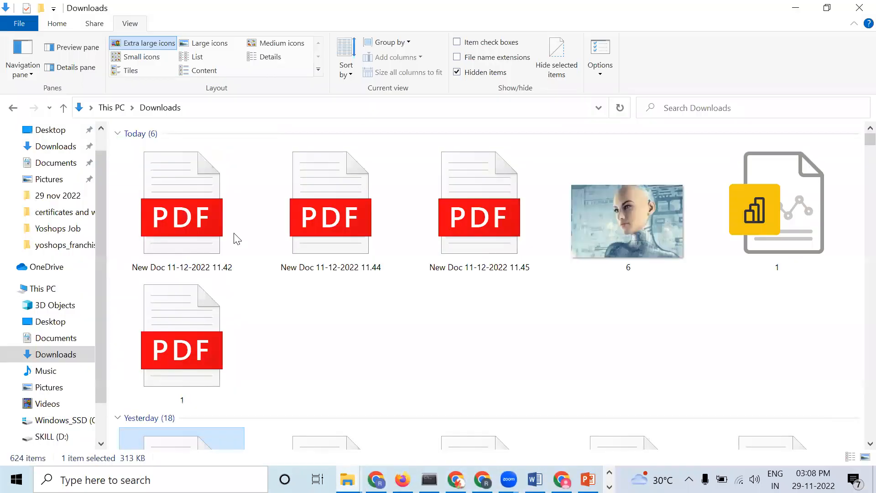
pyautogui.rightClick(344, 292)
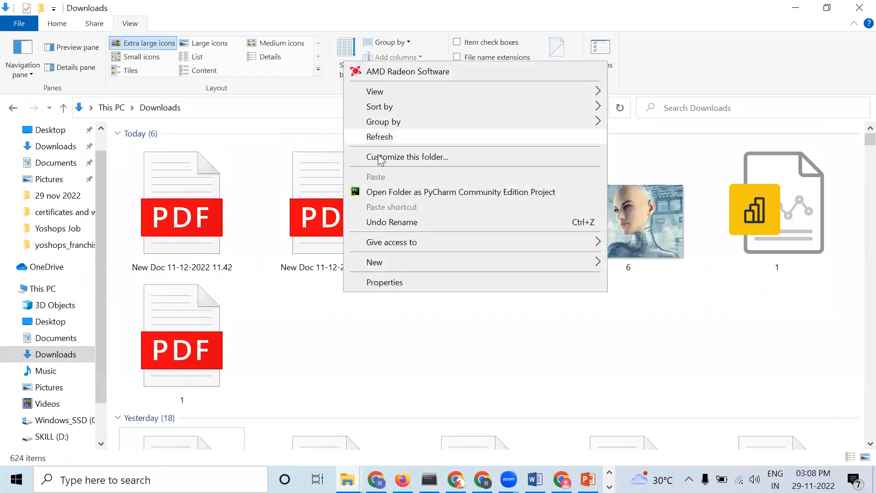
pyautogui.moveTo(476, 271)
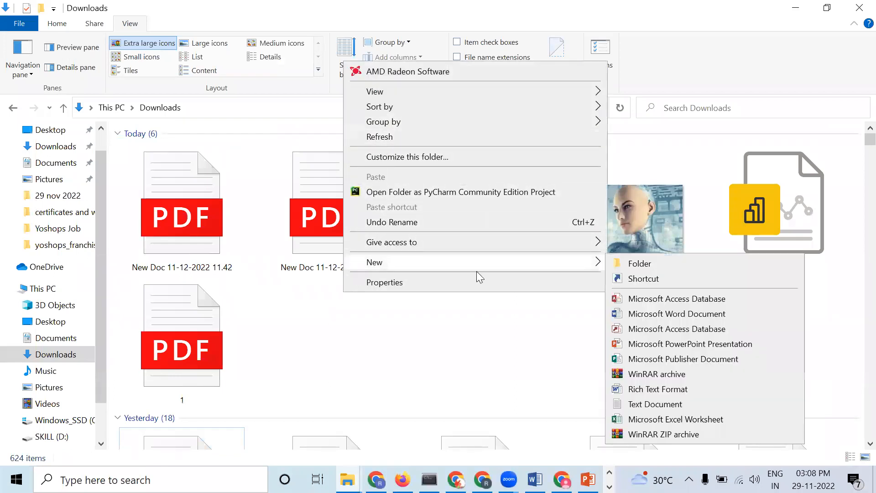
pyautogui.click(653, 263)
pyautogui.write('TASK1')
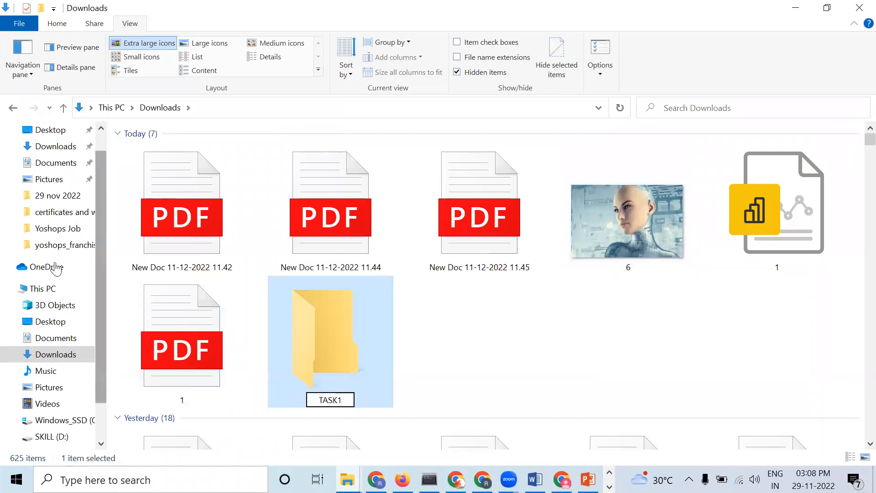
pyautogui.press('Return')
# Step: Move the exported PDF file 1 into the TASK1 folder
pyautogui.moveTo(772, 239); pyautogui.dragTo(622, 283)
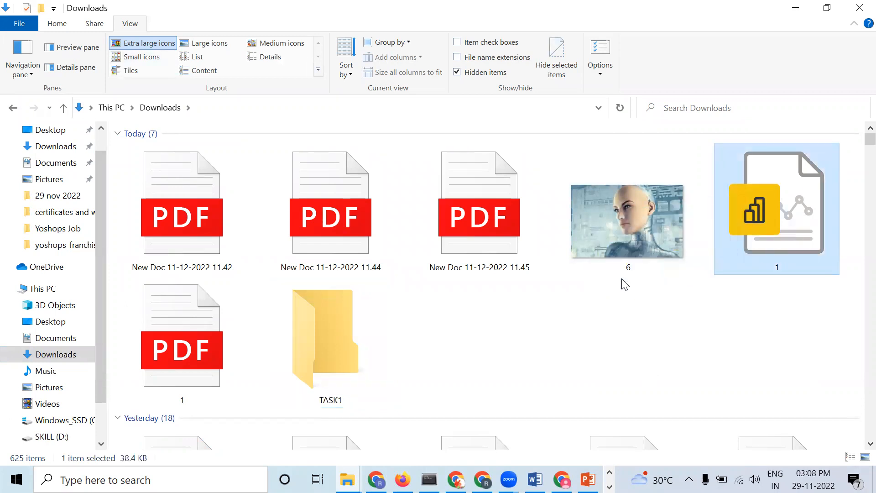
pyautogui.moveTo(221, 366); pyautogui.dragTo(315, 387)
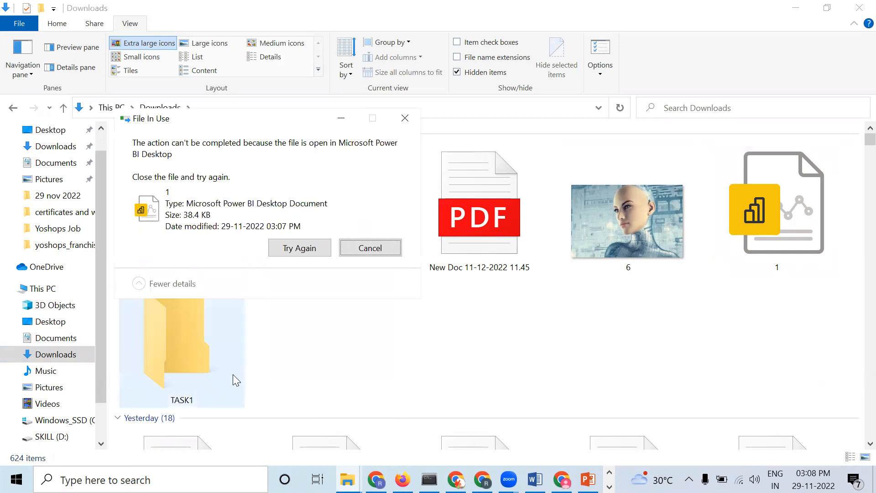
# Step: Try to move the Power BI file 1 into the TASK1 folder, and cancel the interrupted transfers
pyautogui.moveTo(791, 266); pyautogui.dragTo(196, 372)
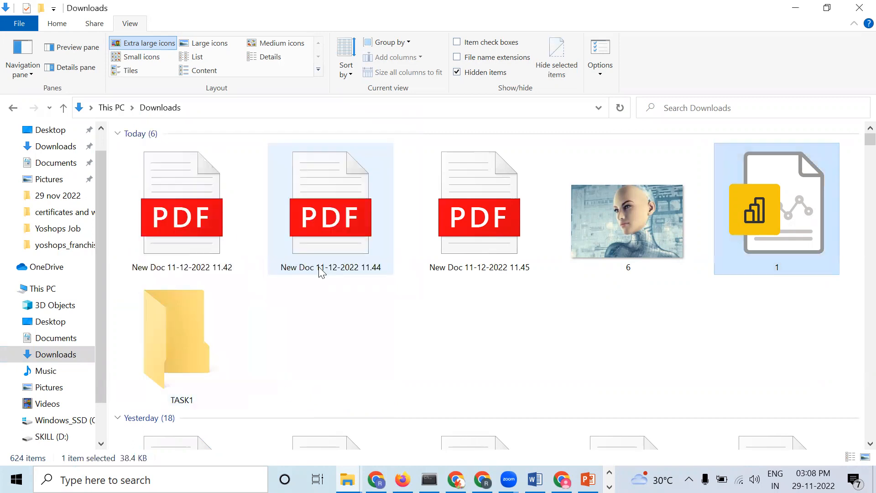
pyautogui.click(404, 119)
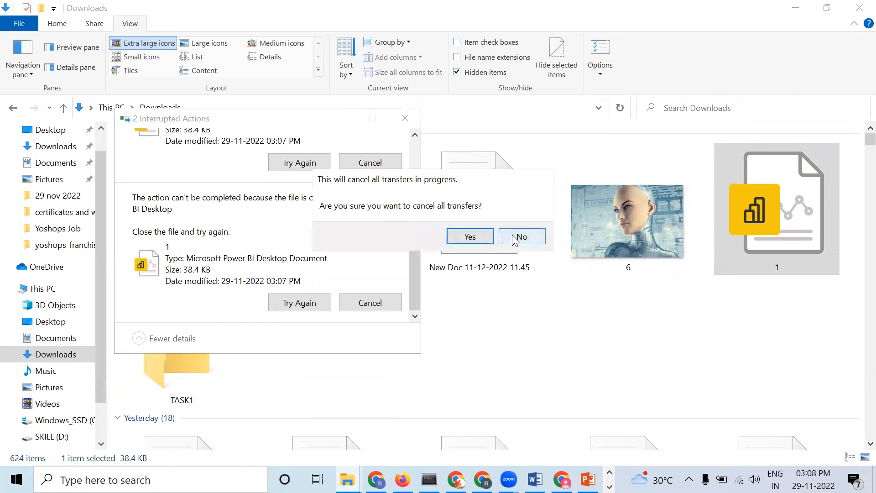
pyautogui.click(515, 238)
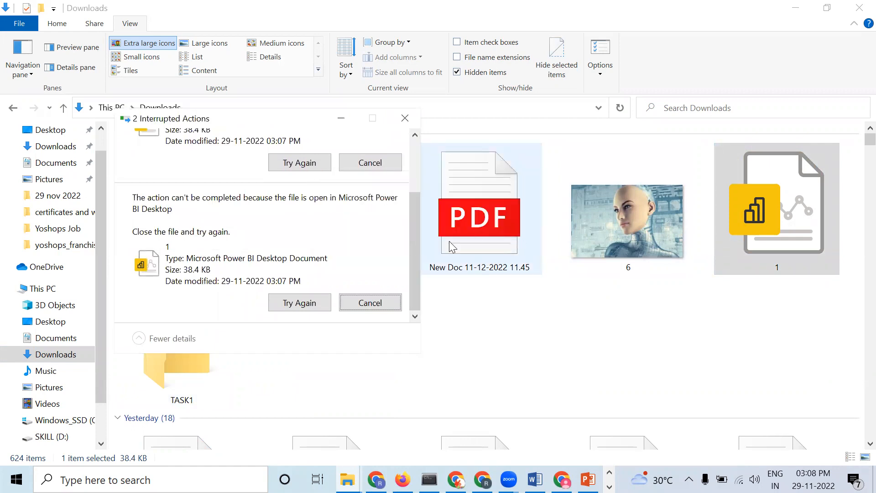
pyautogui.click(361, 307)
pyautogui.click(361, 249)
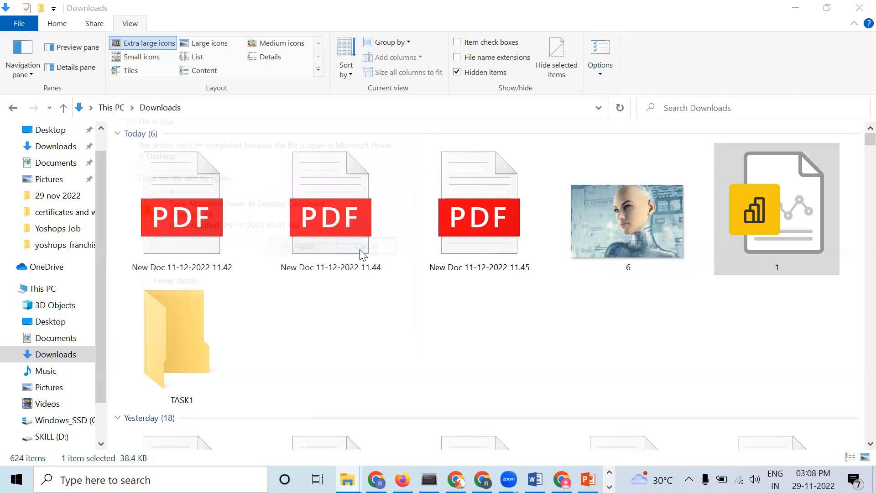
# Step: Check the contents of TASK1, and cut the Power BI file 1 from Downloads and paste it into that folder
pyautogui.doubleClick(172, 364)
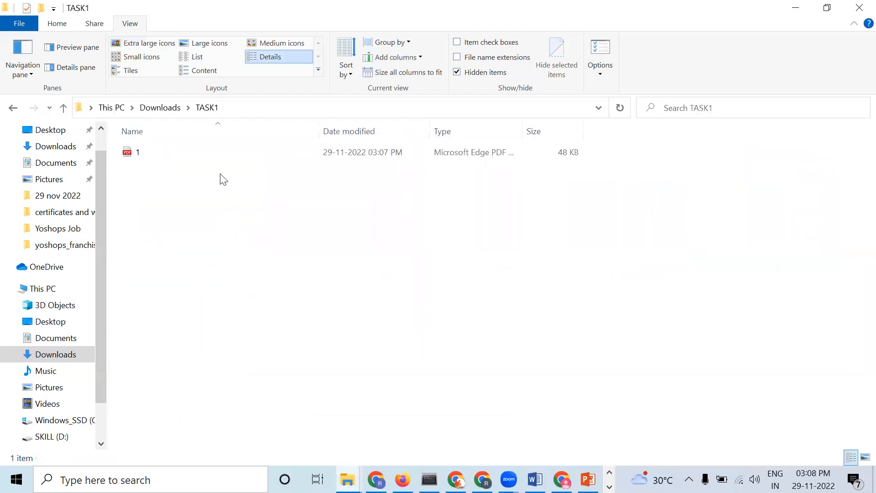
pyautogui.click(155, 108)
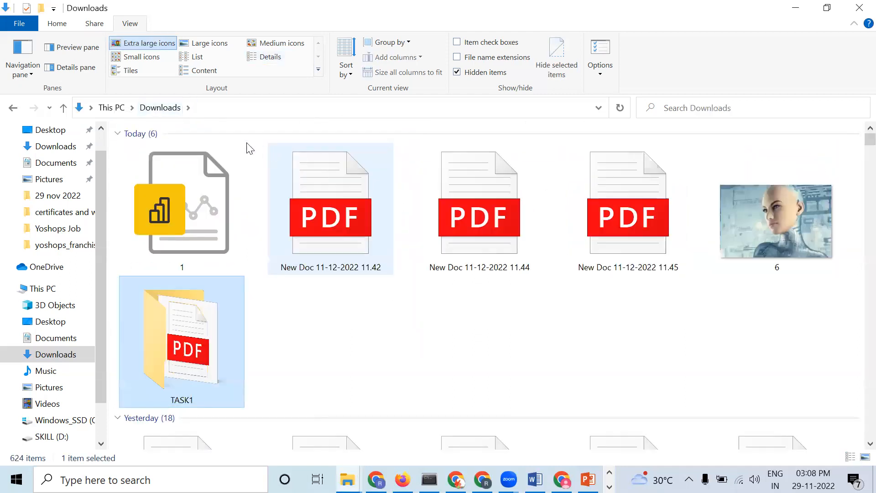
pyautogui.click(214, 204)
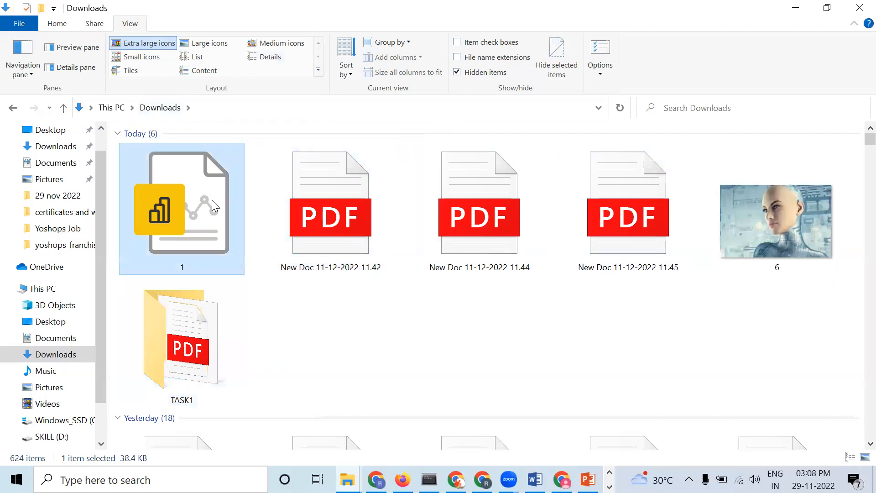
pyautogui.doubleClick(187, 367)
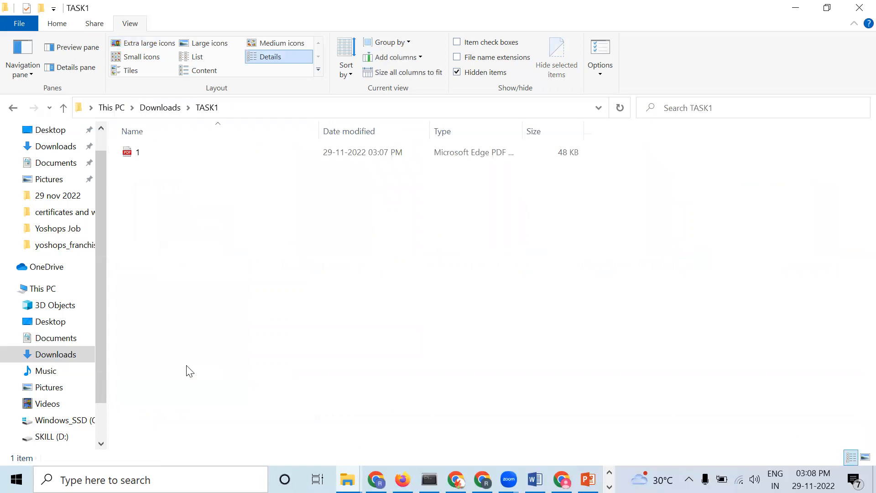
pyautogui.hotkey('ctrl', 'v')
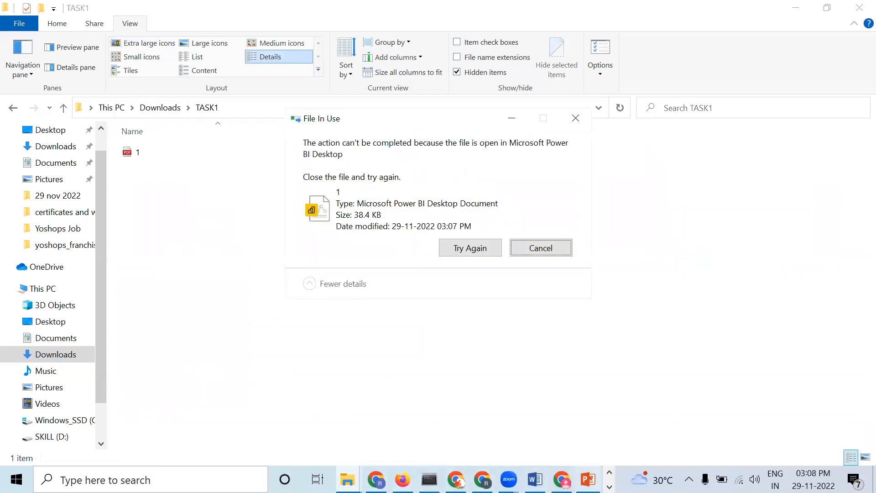
# Step: Close Power BI Desktop and retry the blocked move of the Power BI file 1 into TASK1
pyautogui.click(609, 486)
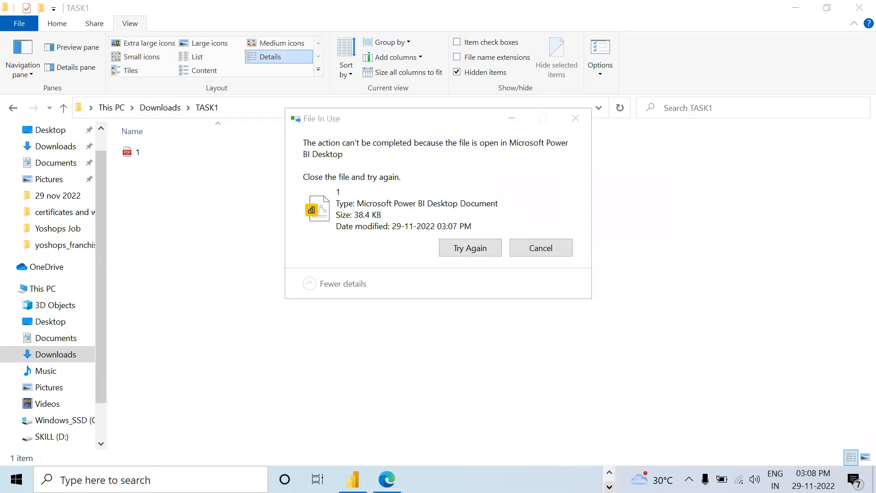
pyautogui.click(353, 479)
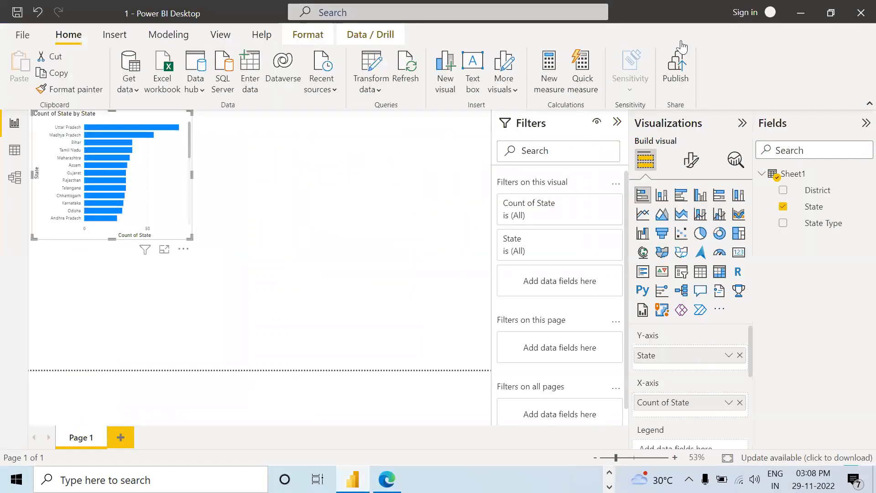
pyautogui.click(859, 11)
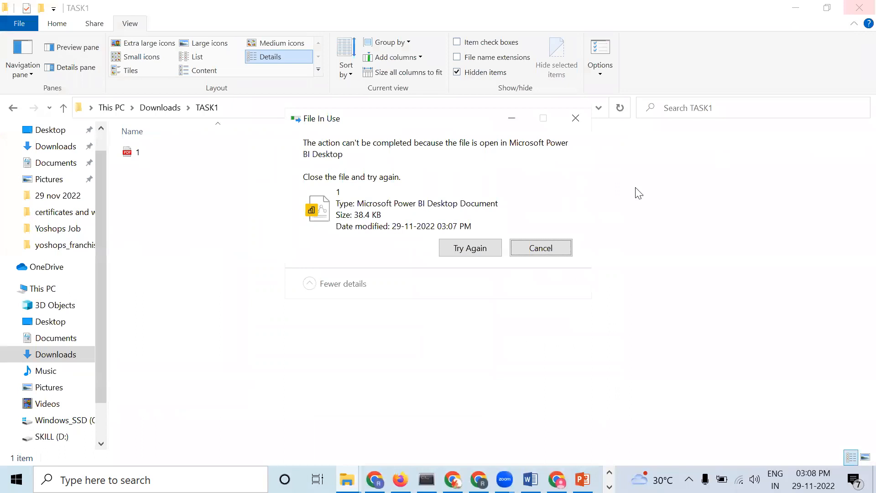
pyautogui.click(499, 254)
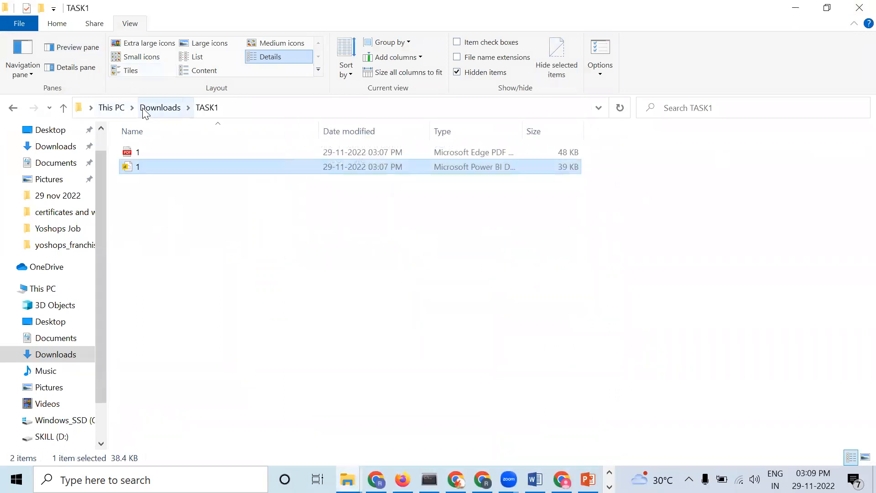
pyautogui.click(159, 108)
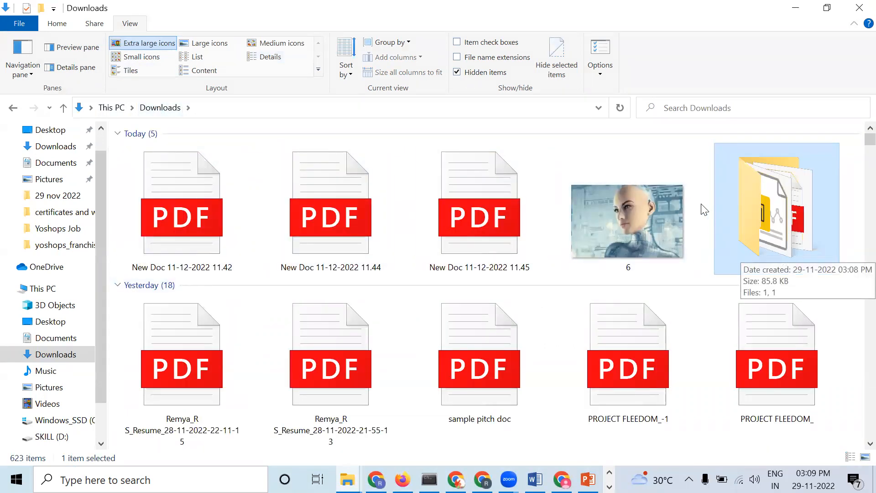
pyautogui.moveTo(644, 152)
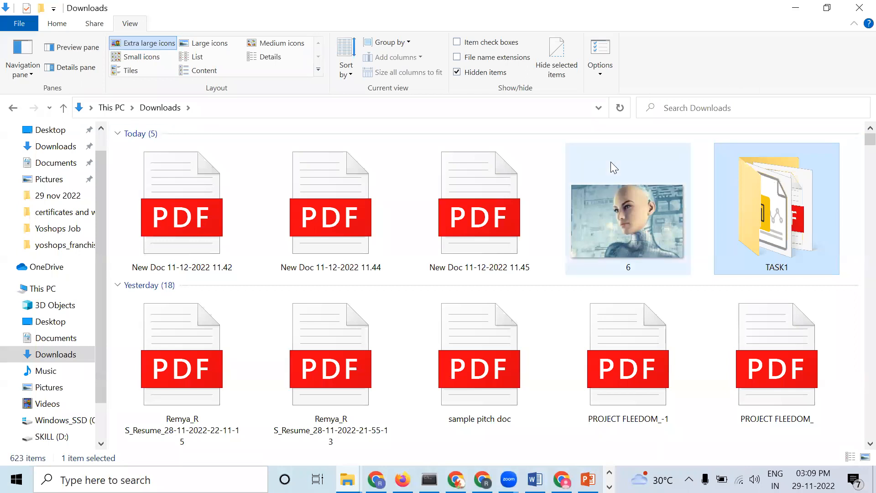
pyautogui.moveTo(610, 162)
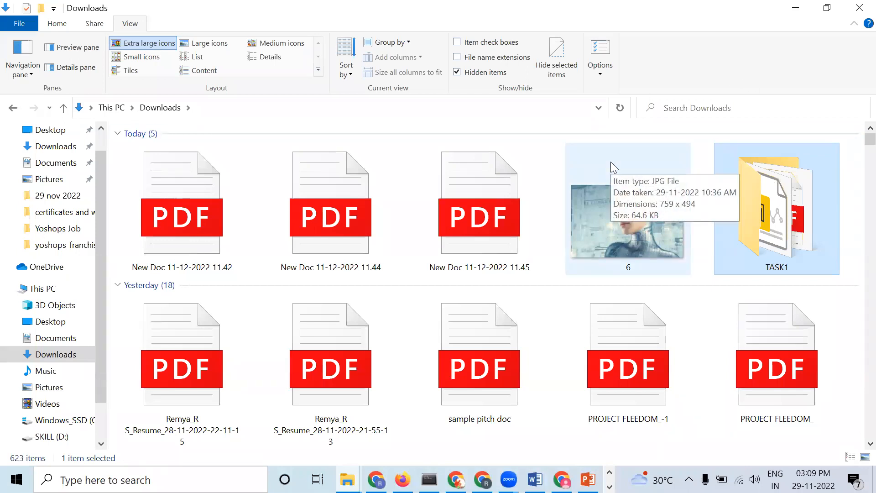